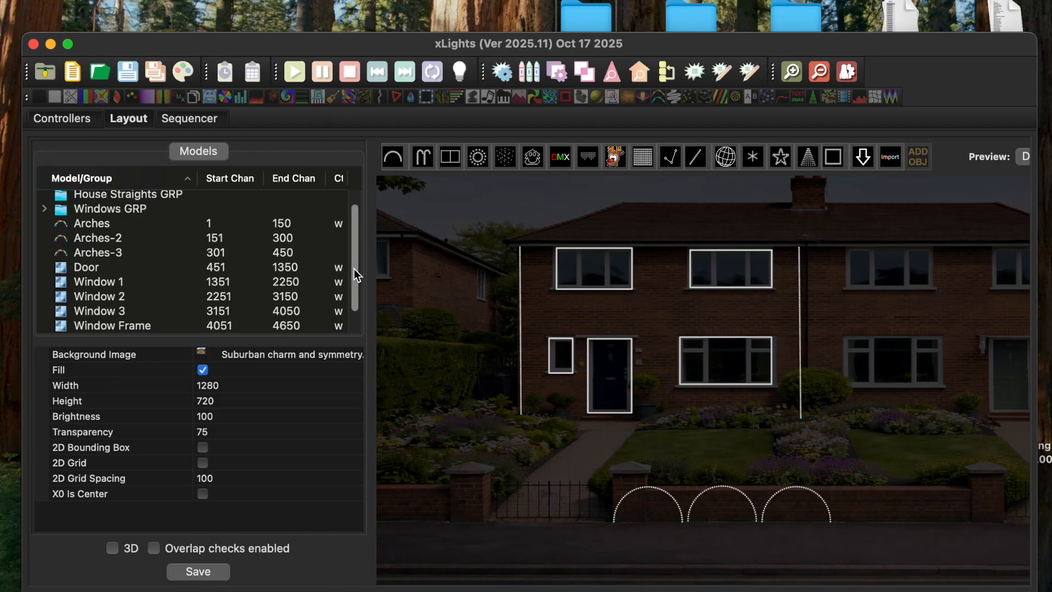
Step: Add the left House Straight model to the House Straights GRP group's member list
scroll(356, 269, up, 2)
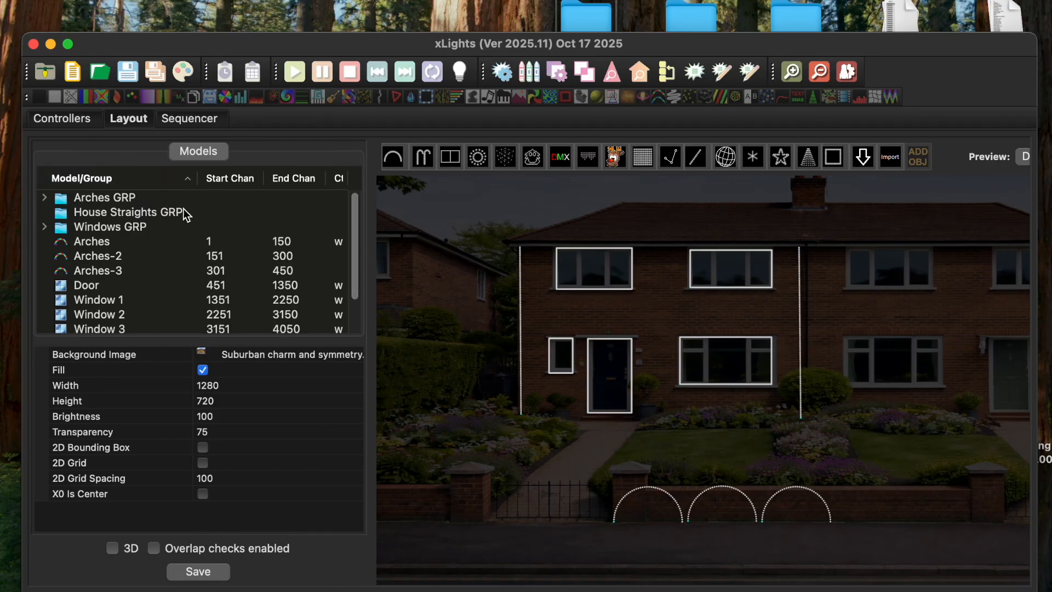
click(137, 211)
click(149, 213)
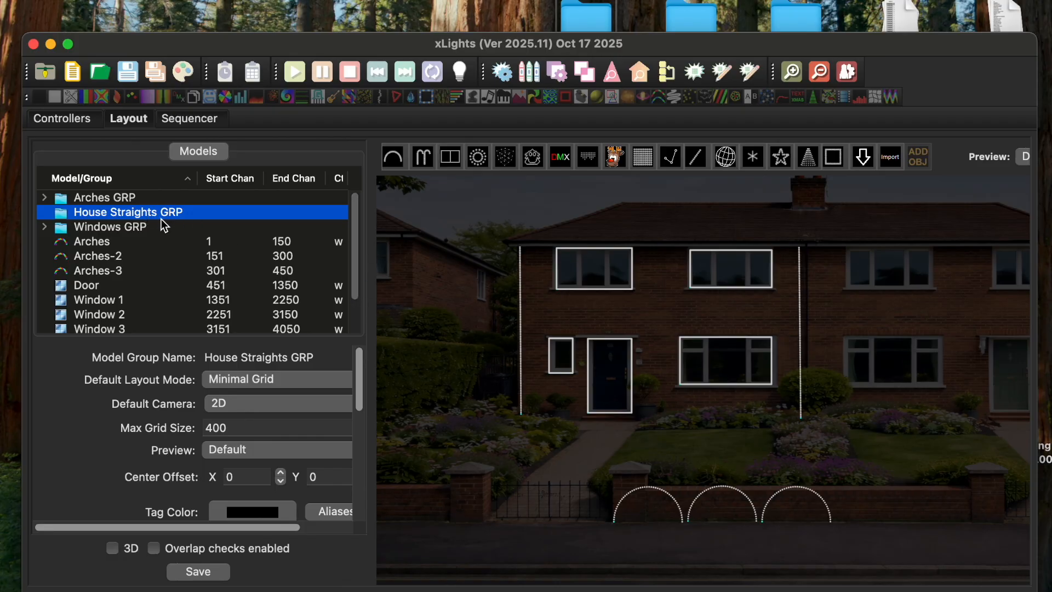
click(143, 213)
drag(358, 386, 380, 482)
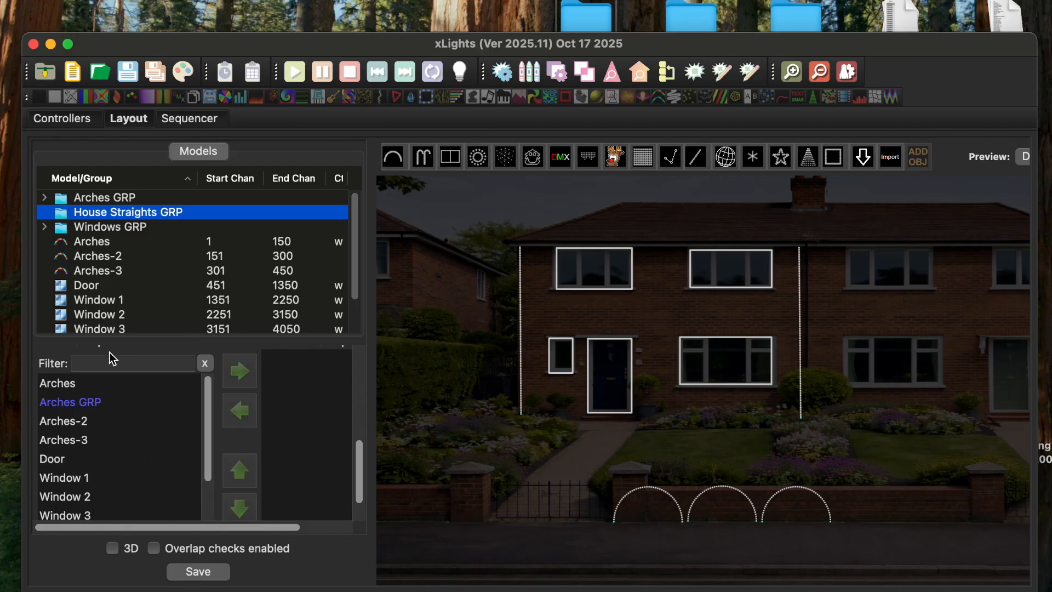
drag(210, 430, 227, 528)
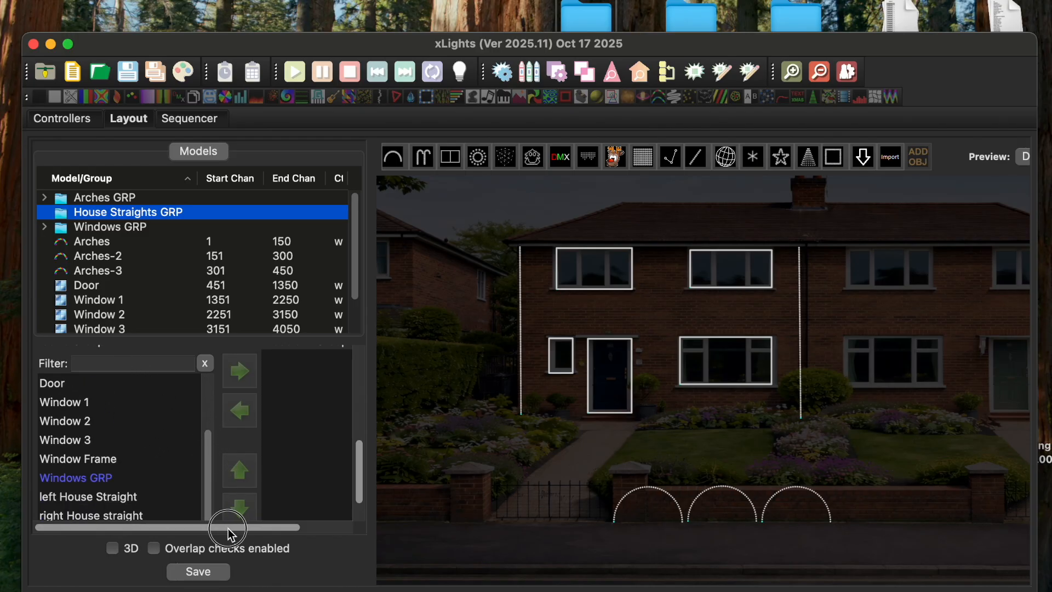
click(117, 496)
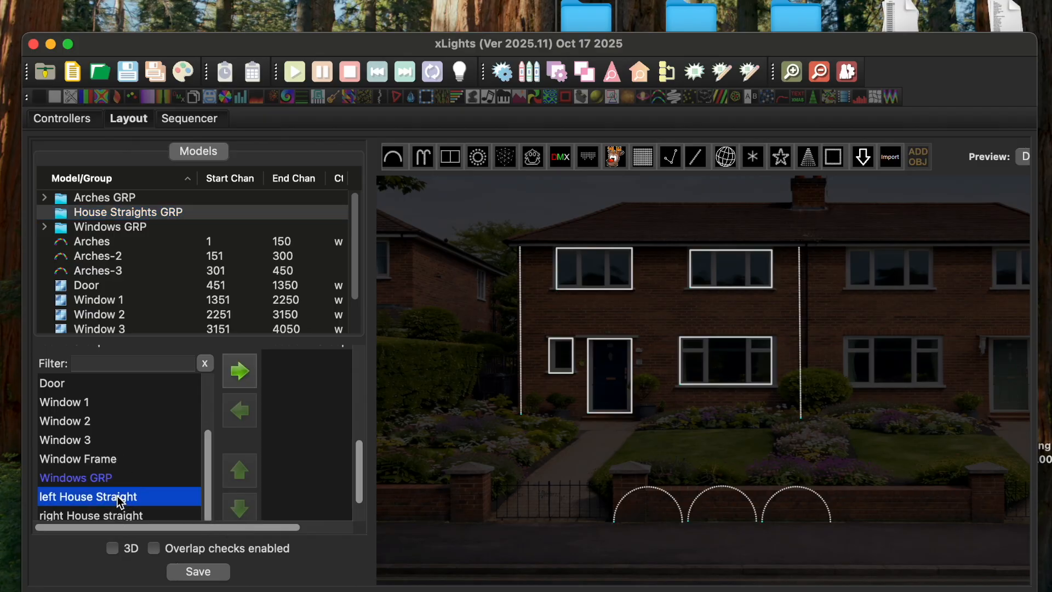
click(245, 372)
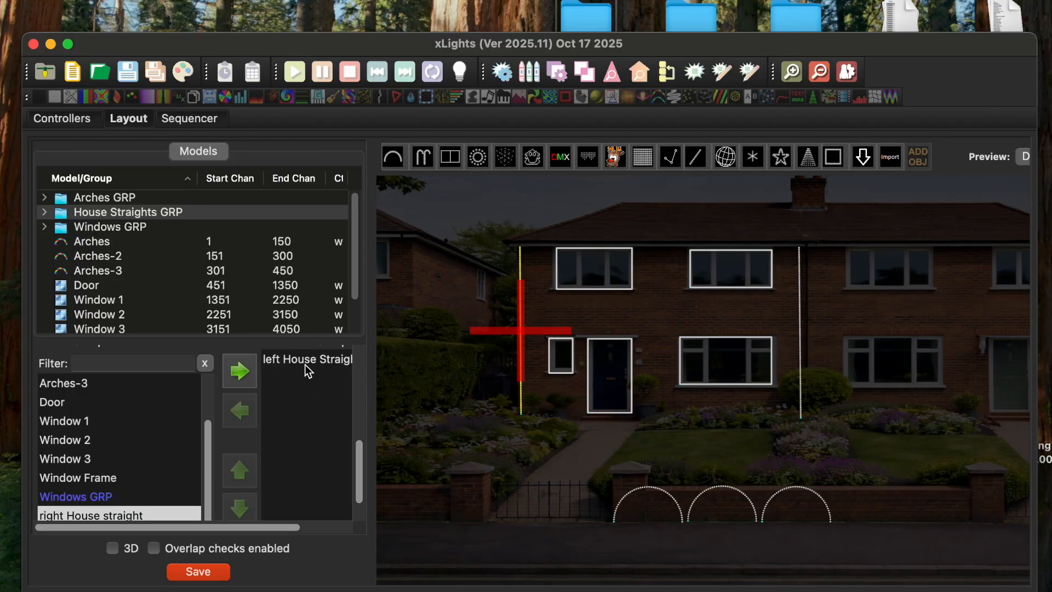
click(458, 317)
Step: Expand House Straights GRP in the model list to check its members
click(136, 212)
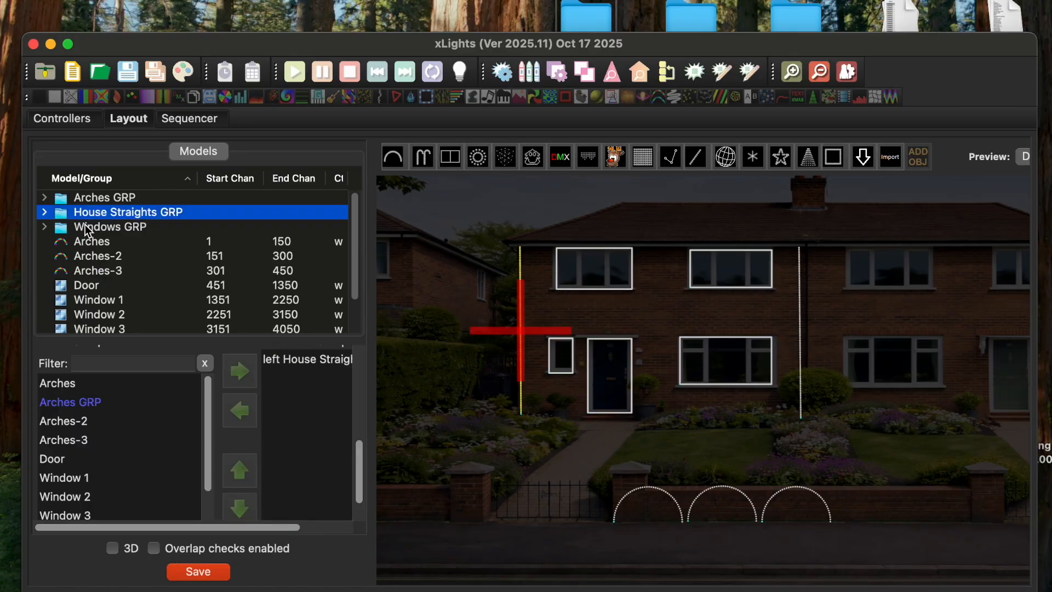
click(45, 214)
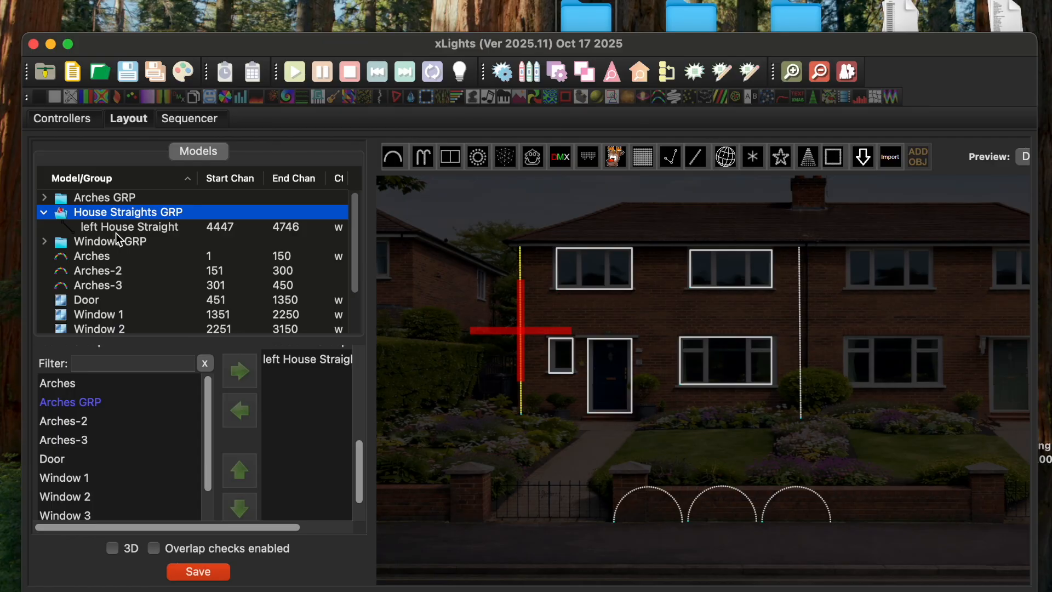
click(444, 281)
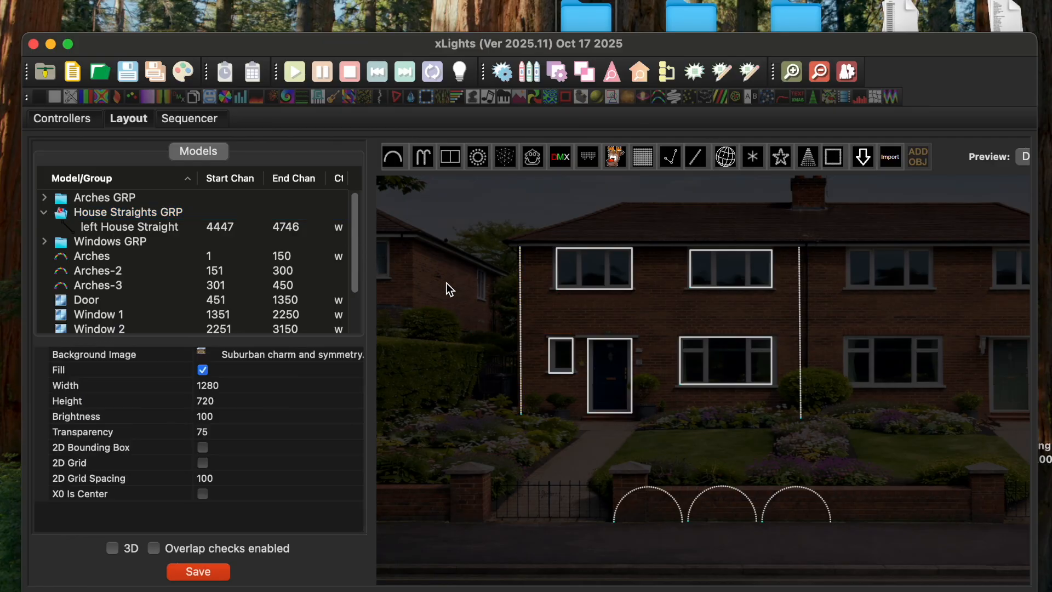
Step: Add the right House straight model from the preview to the existing House Straights GRP group
click(800, 360)
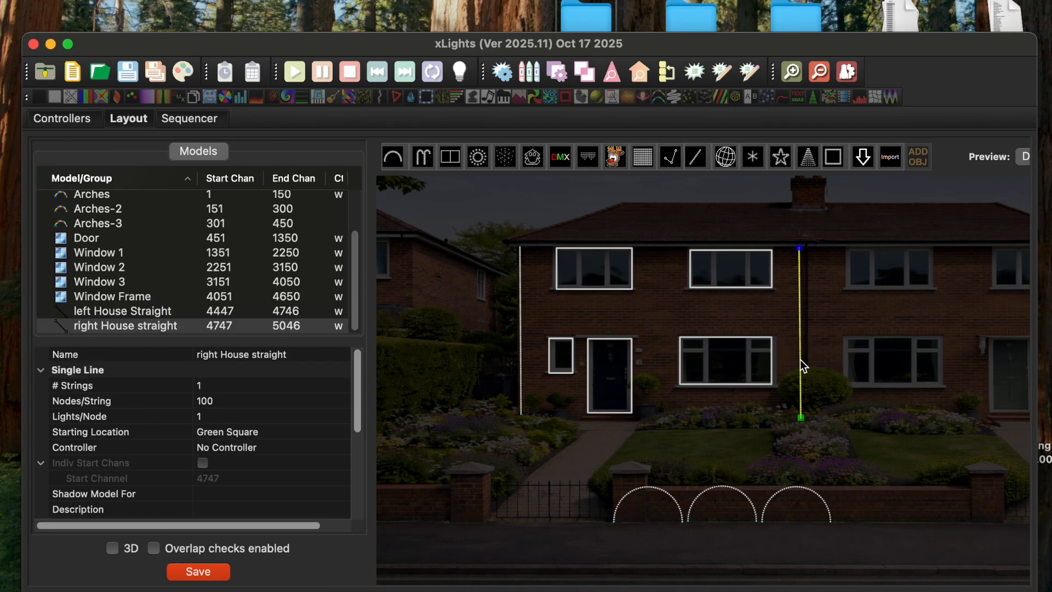
right_click(801, 366)
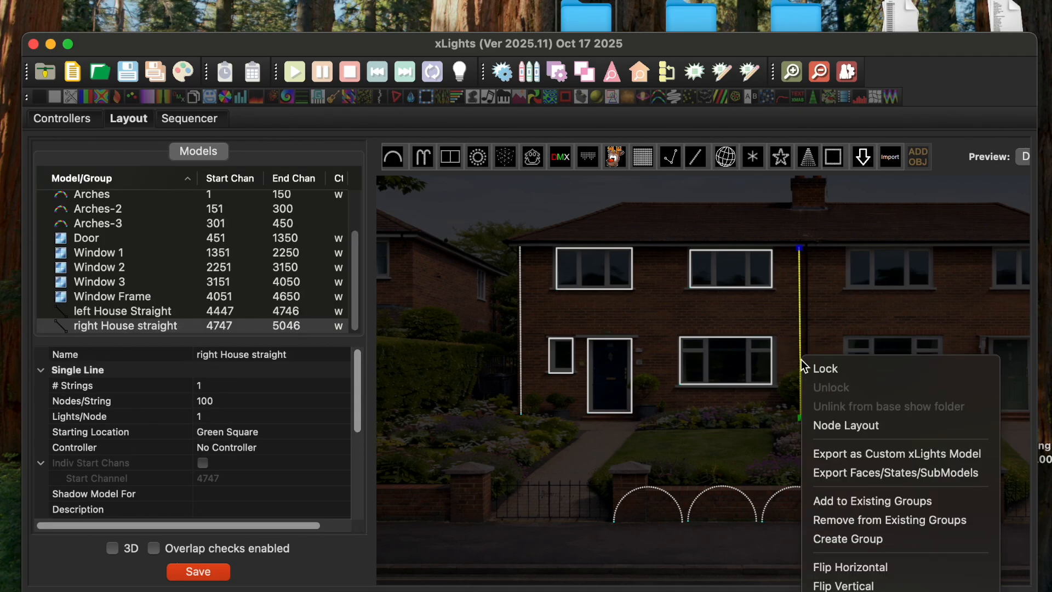
click(930, 500)
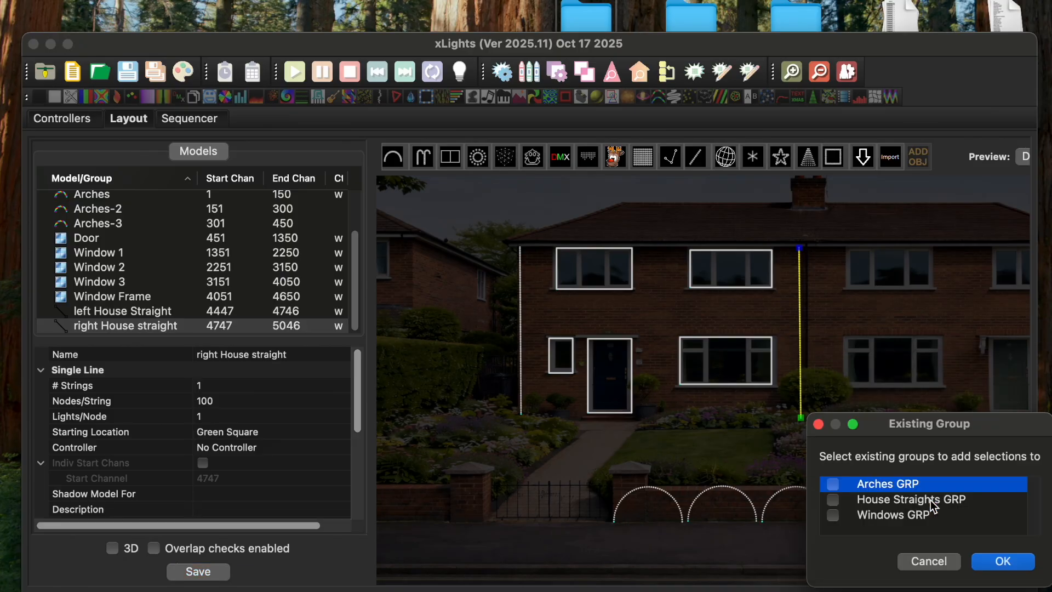
drag(913, 433, 748, 335)
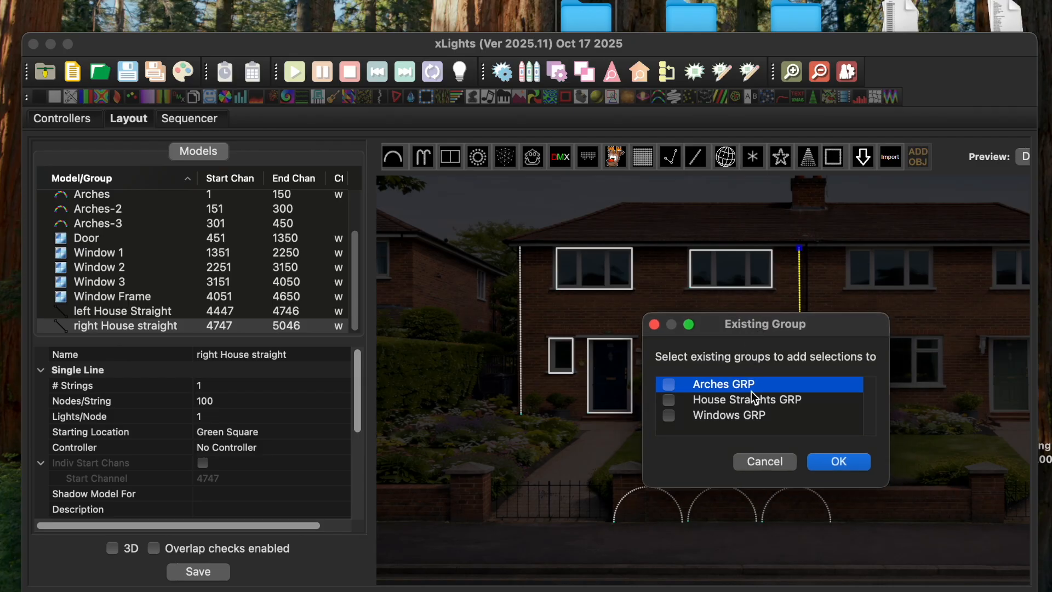
click(672, 404)
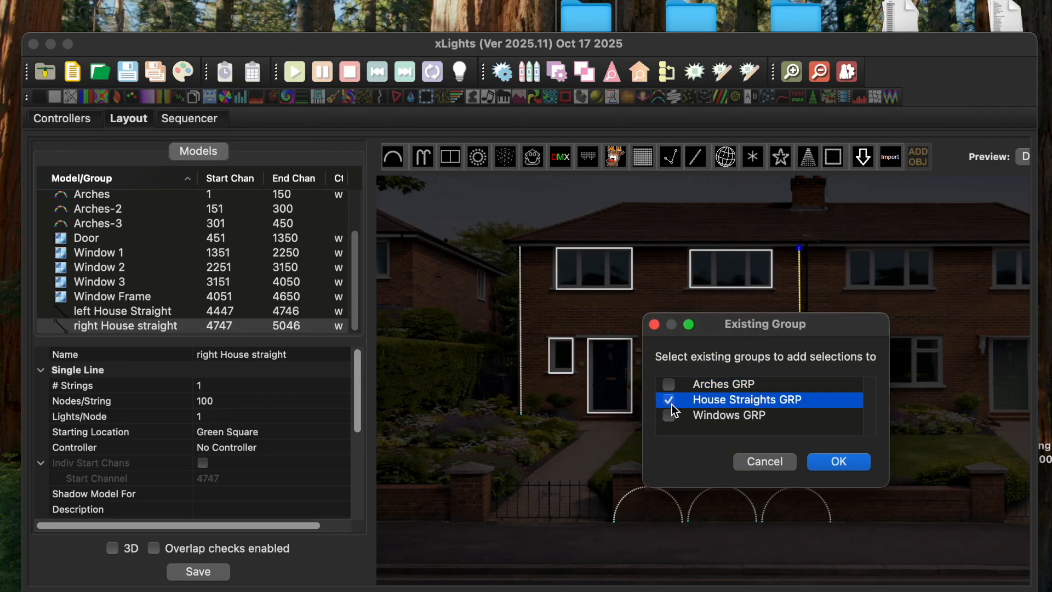
click(840, 462)
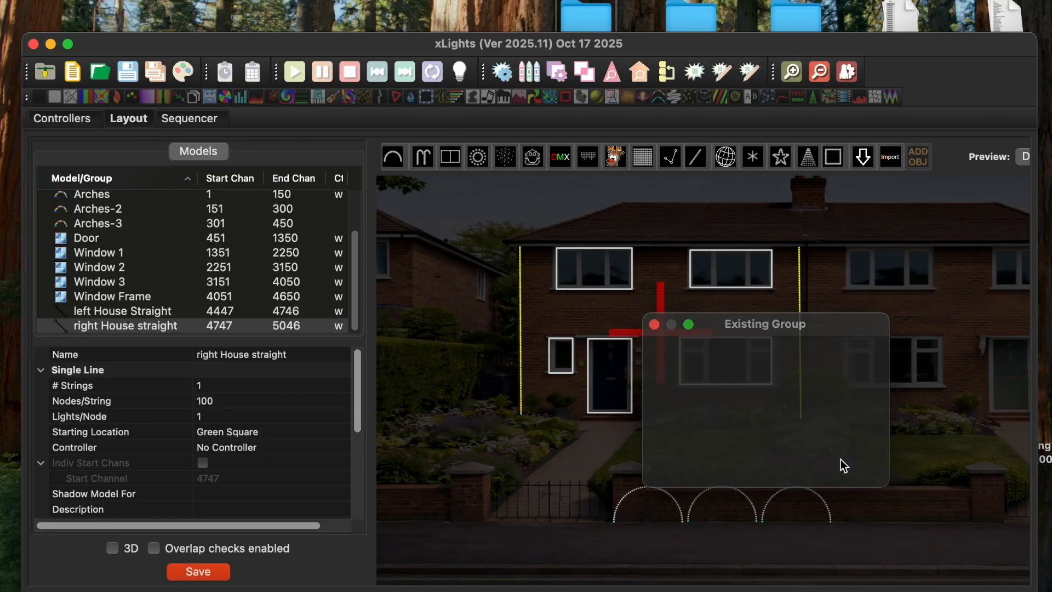
click(435, 295)
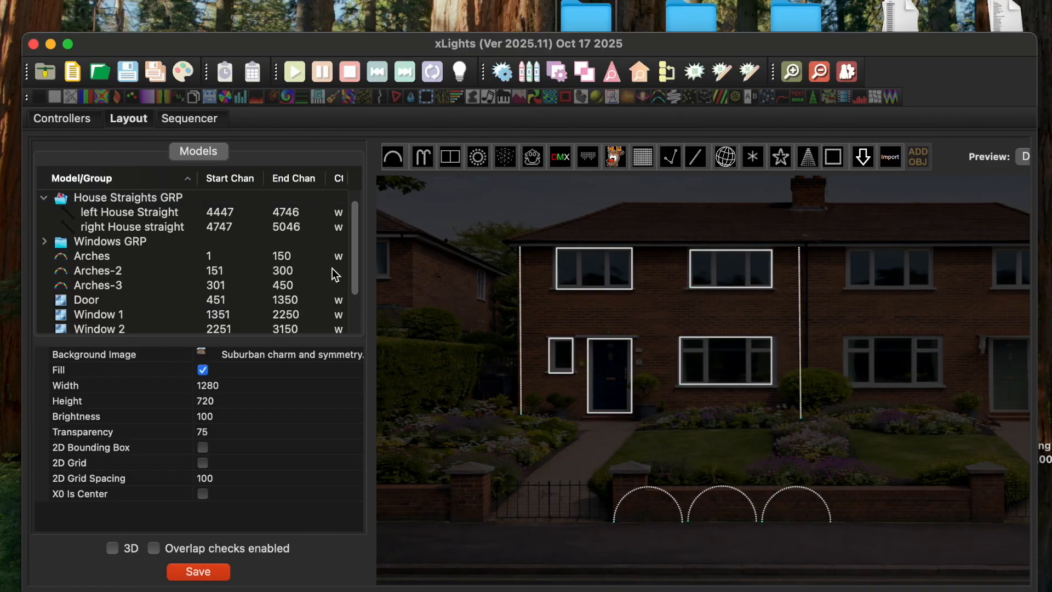
Step: Set the center offset of House Straights GRP to Y 250 and X 500
click(143, 201)
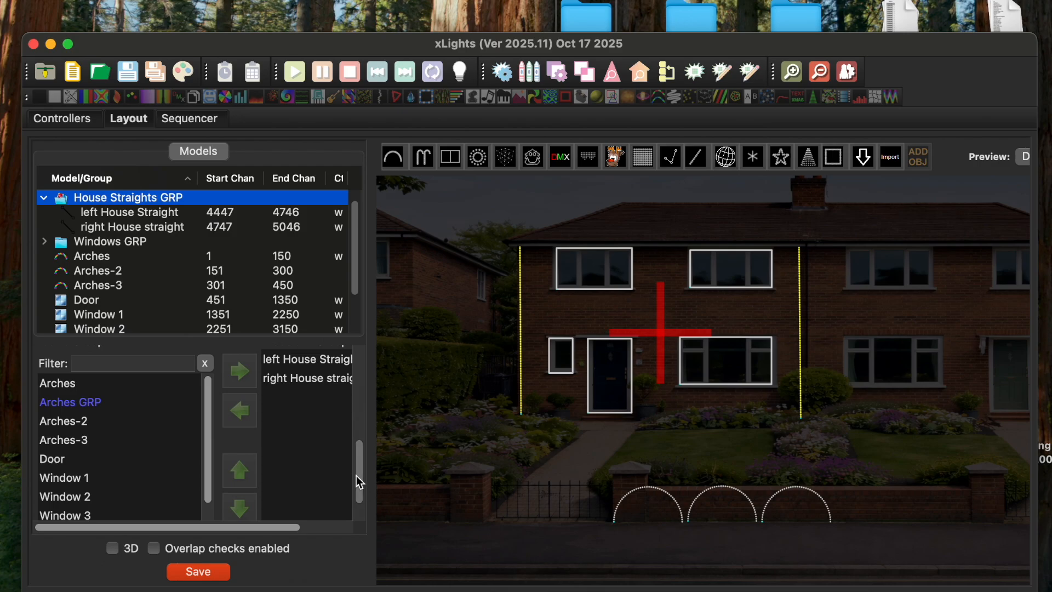
drag(359, 478, 381, 388)
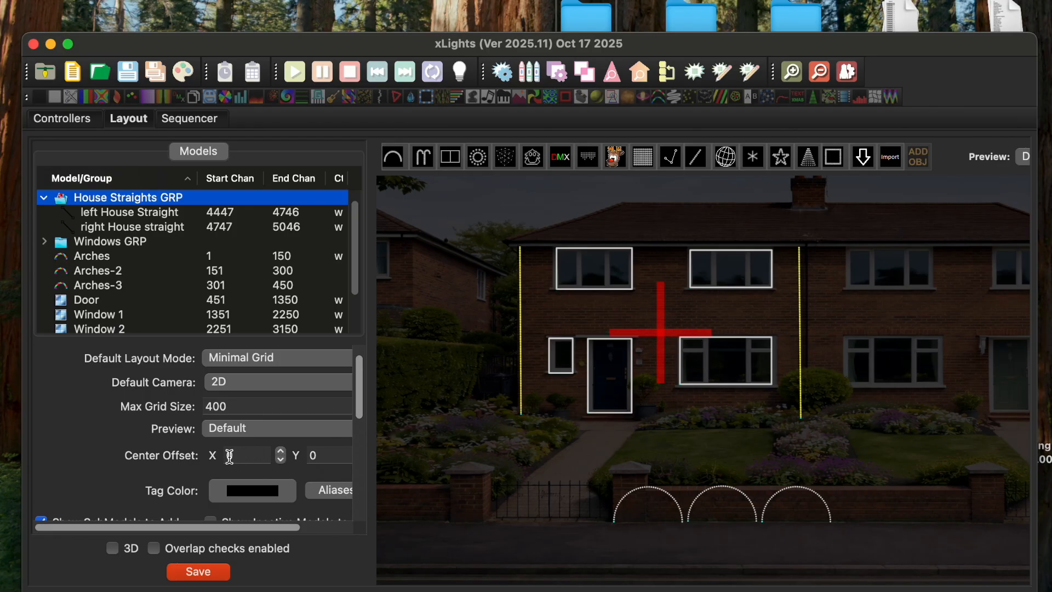
drag(258, 525, 292, 491)
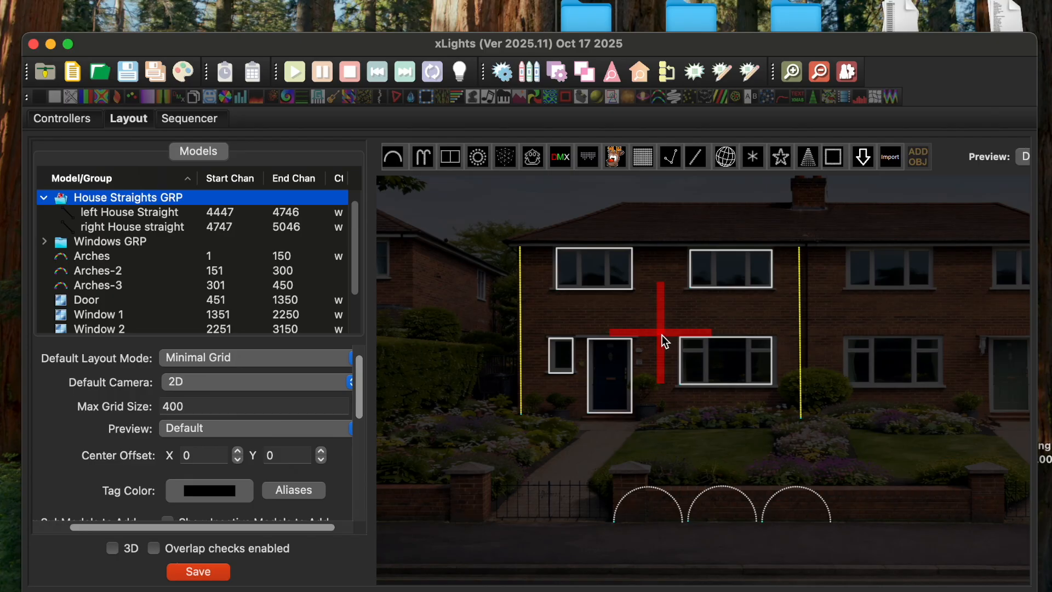
click(287, 458)
text(250)
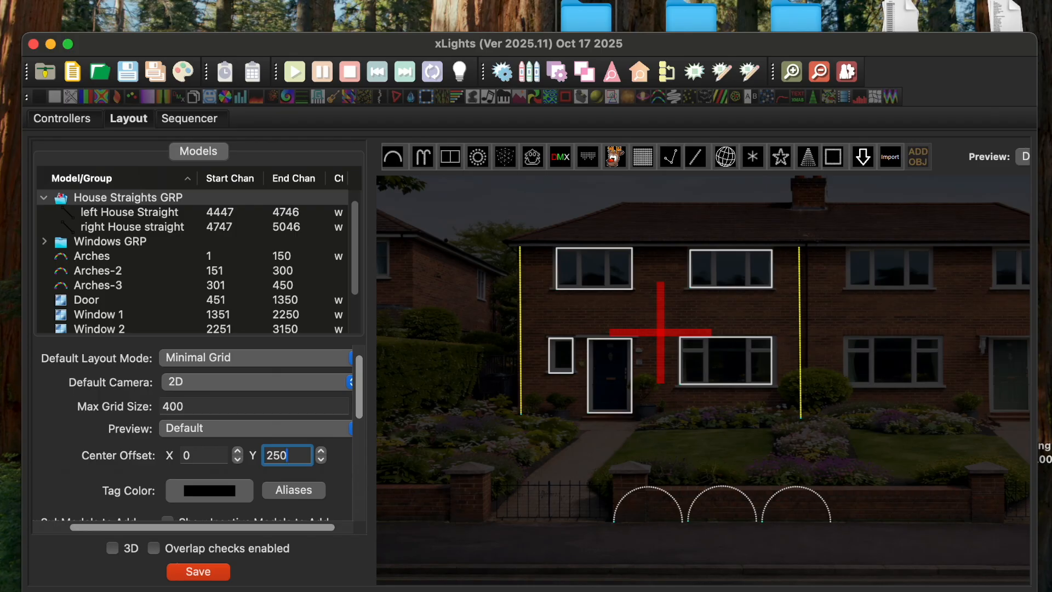
key(Return)
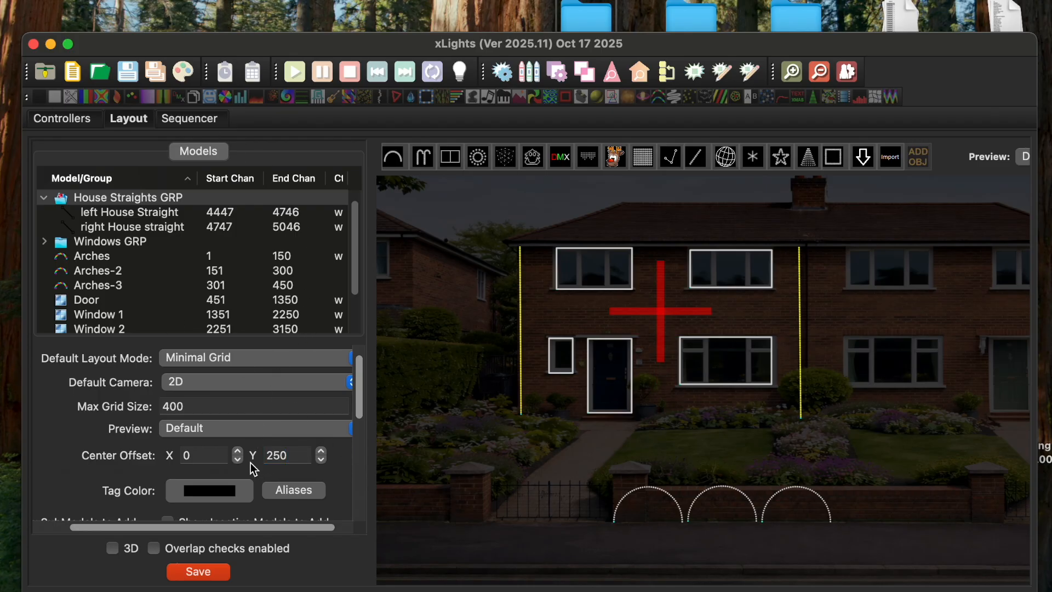
click(175, 455)
text(500)
key(Return)
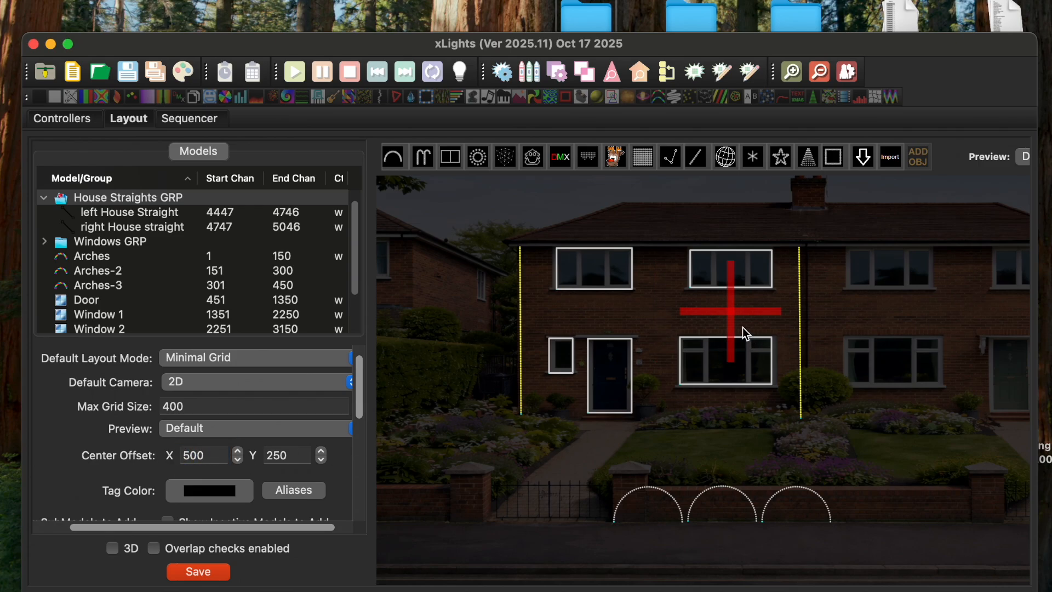
Step: Reset the House Straights GRP center offset to X 0 and Y 0, and save the layout
drag(210, 455, 109, 454)
text(0)
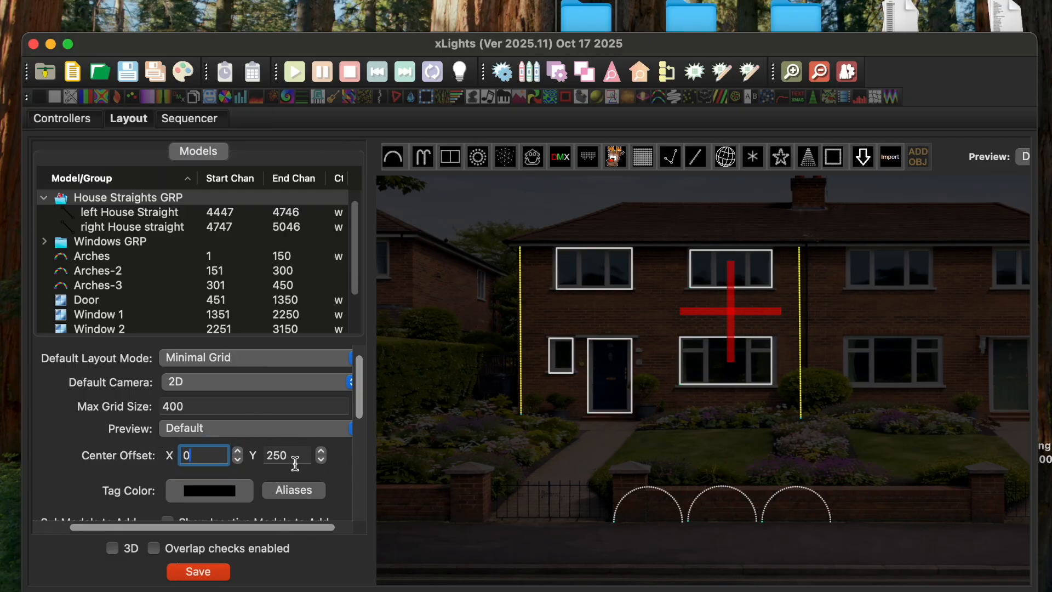
drag(291, 456, 219, 448)
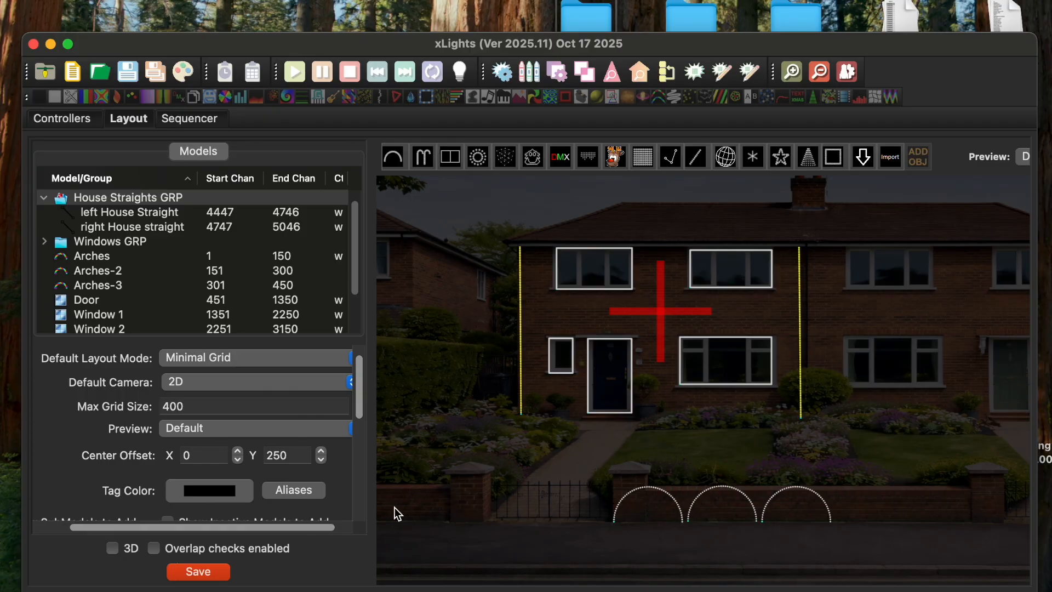
drag(289, 456, 254, 456)
text(0)
key(Return)
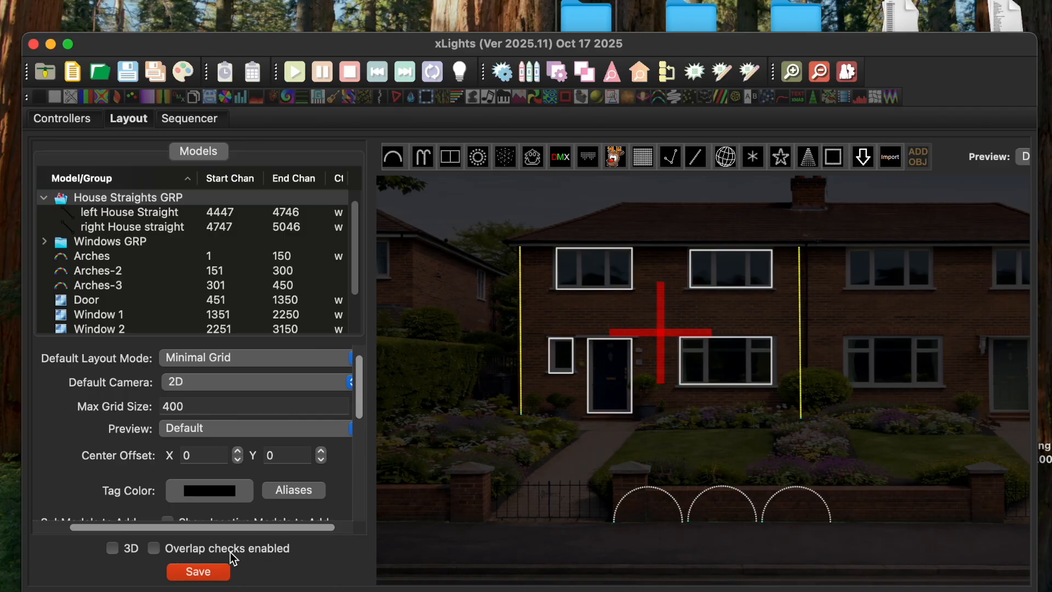
click(205, 573)
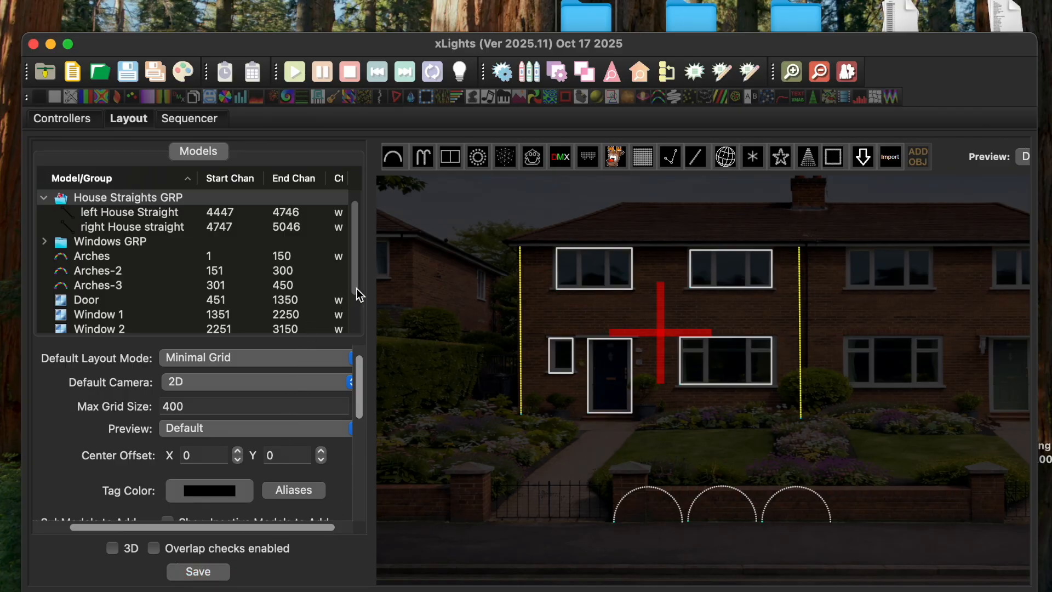
Step: Collapse House Straights GRP and highlight the Arches, House Straights and Windows groups in turn to check their models in the preview
scroll(354, 287, up, 1)
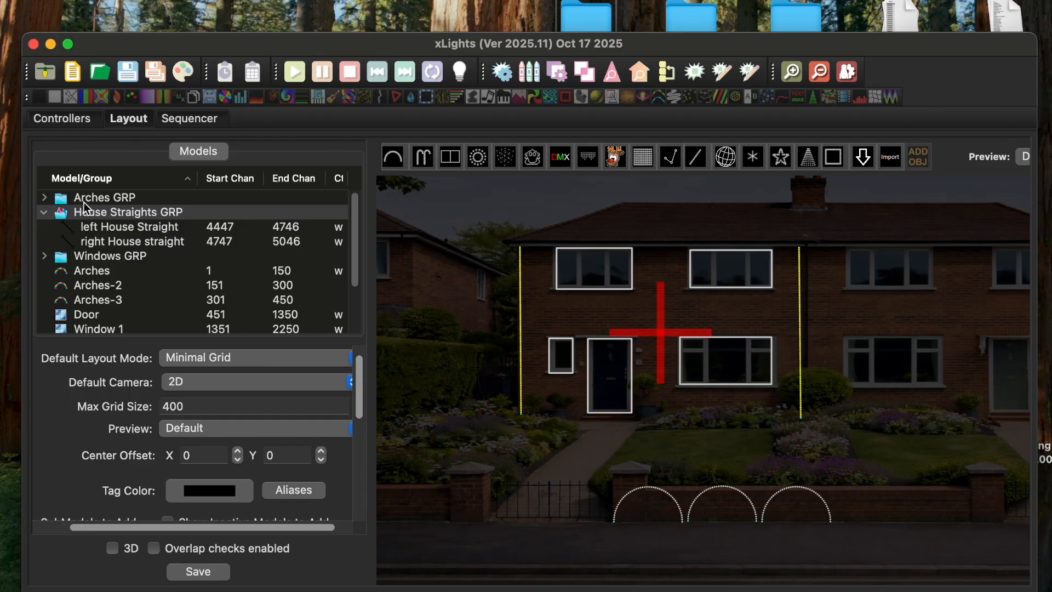
click(45, 212)
click(109, 196)
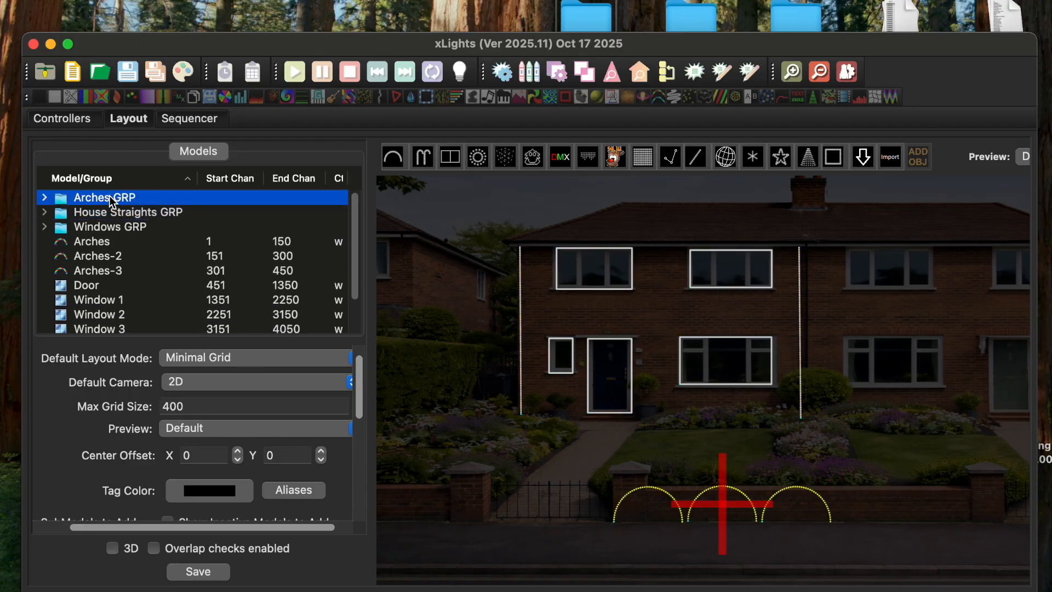
click(115, 214)
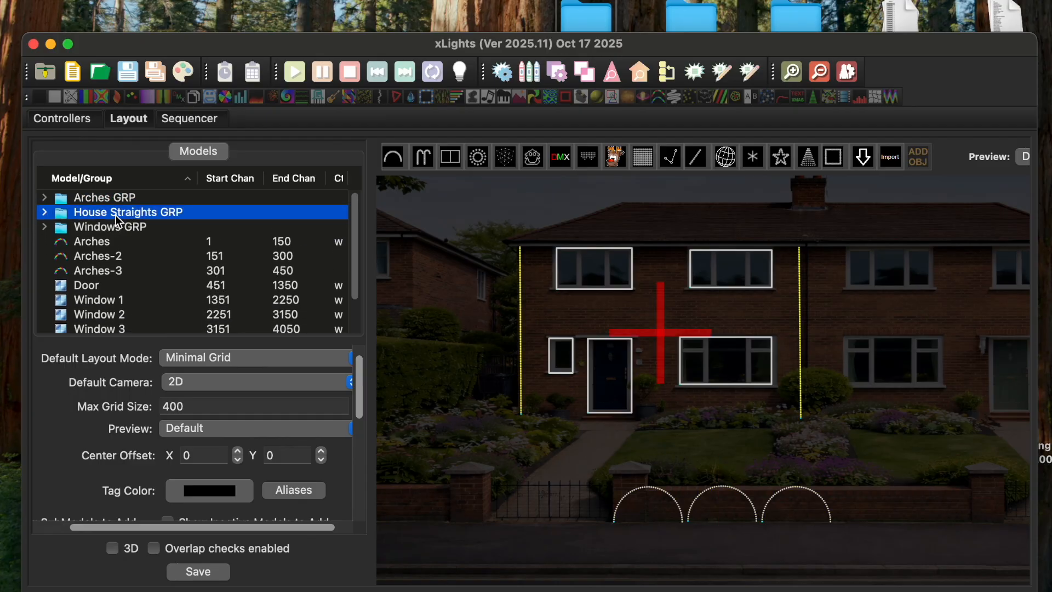
click(125, 228)
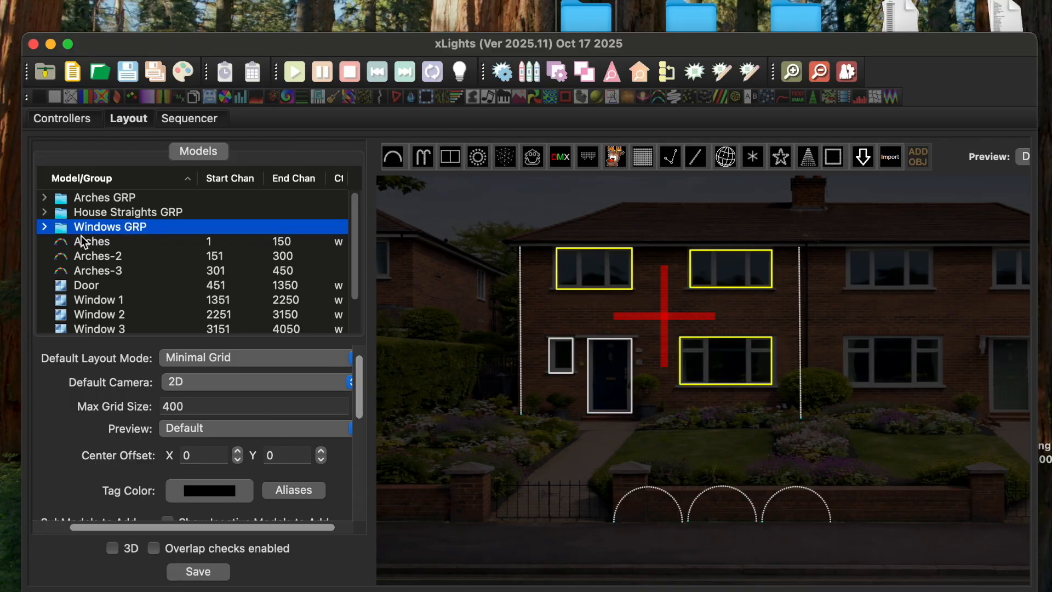
Step: Add the Window Frame model beside the door to the existing Windows GRP group
click(550, 377)
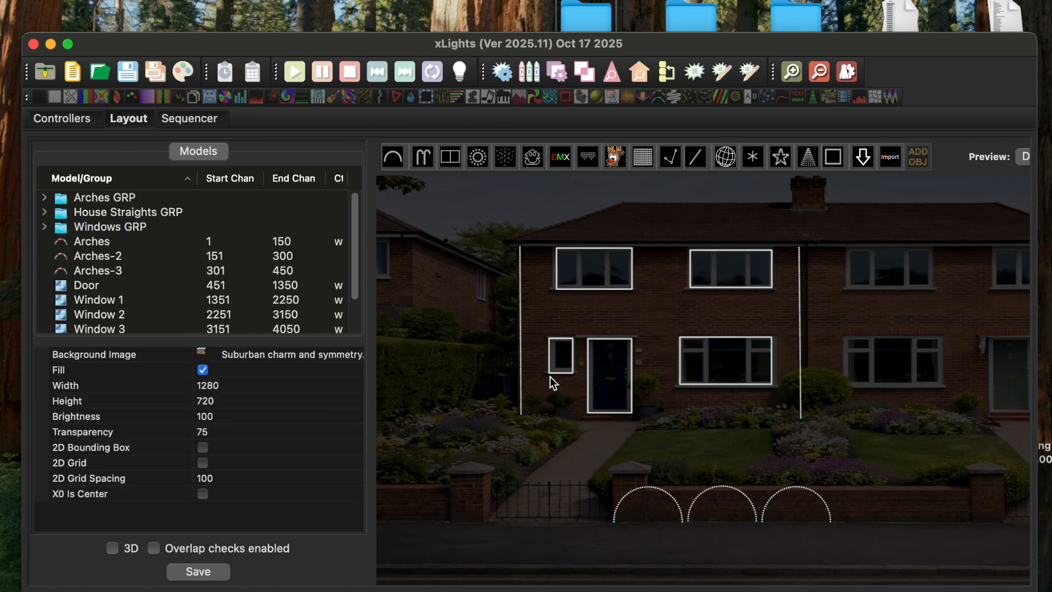
click(549, 367)
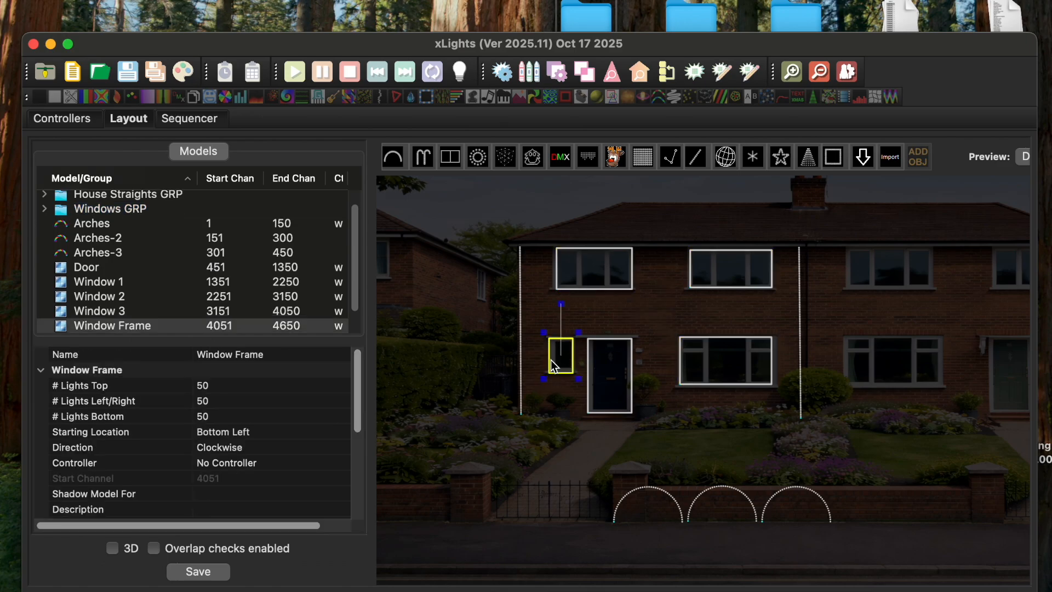
right_click(551, 360)
click(626, 522)
click(528, 539)
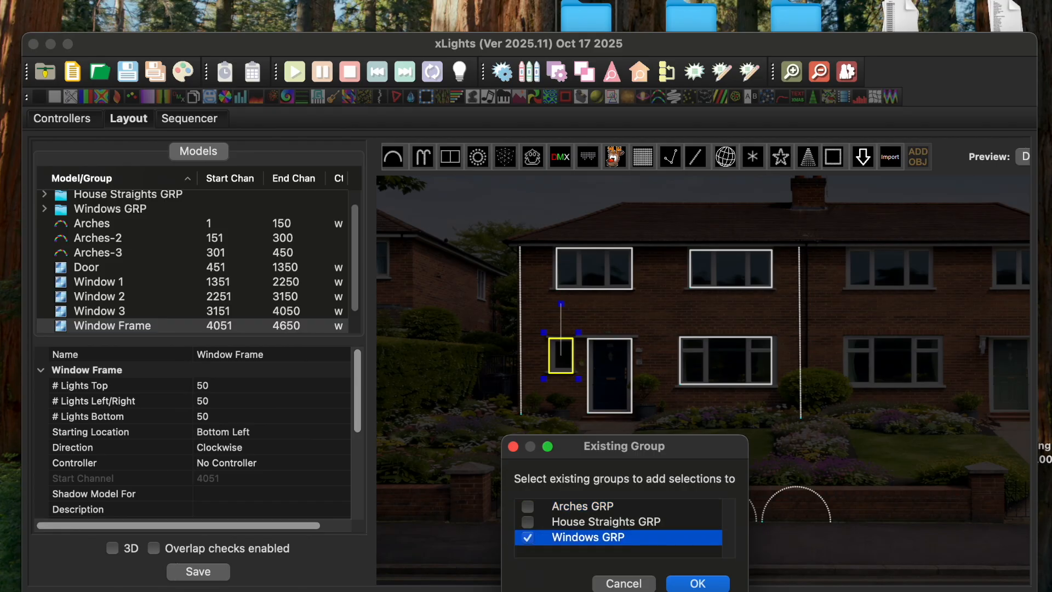
click(697, 582)
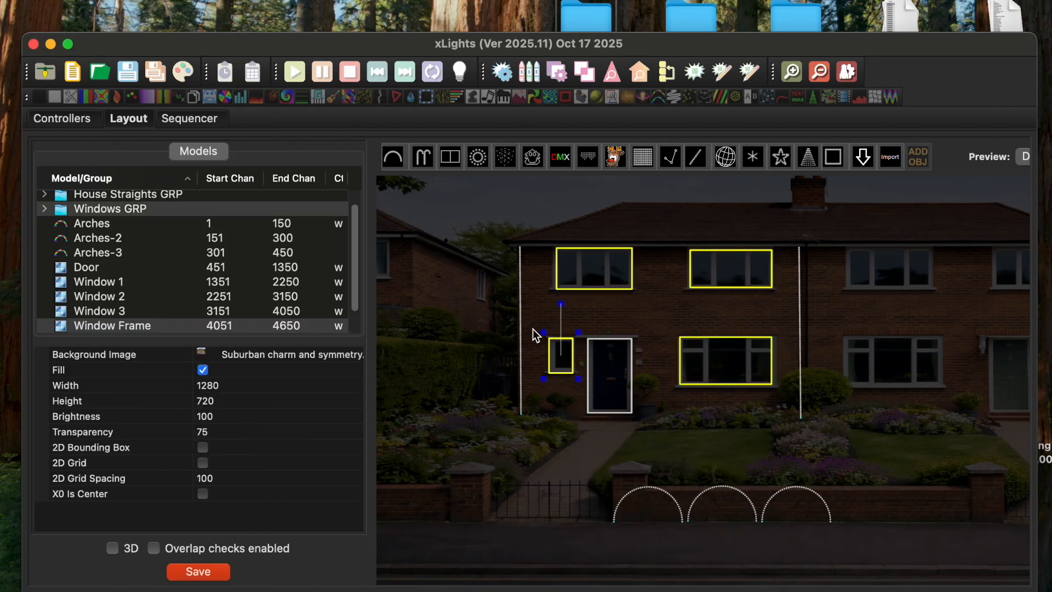
click(493, 303)
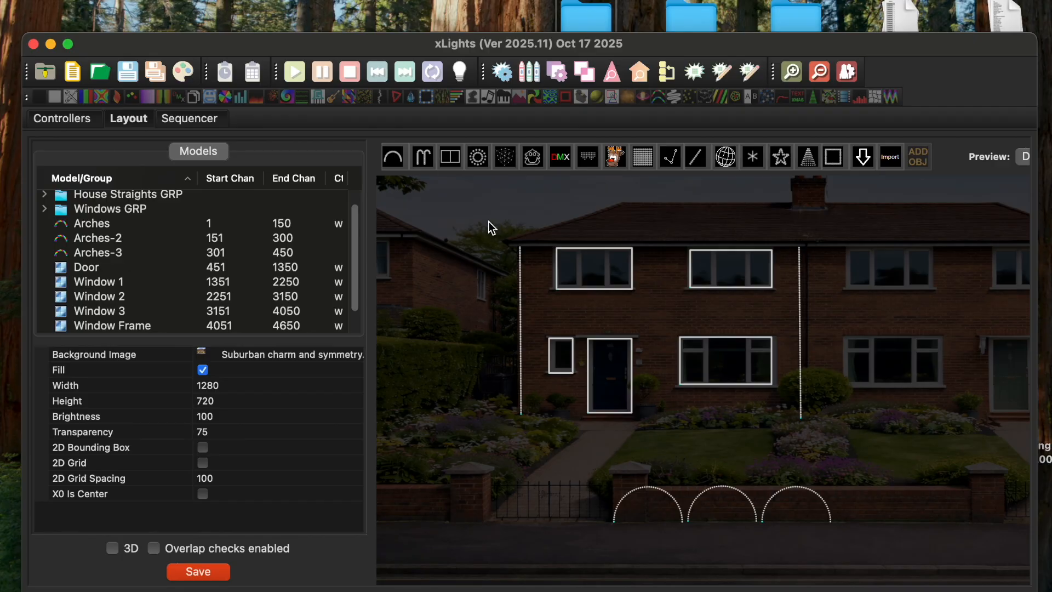
Step: Create a new group named All GRP from all the display models on the house and the arches, and clear the selection
drag(488, 221, 869, 553)
right_click(680, 376)
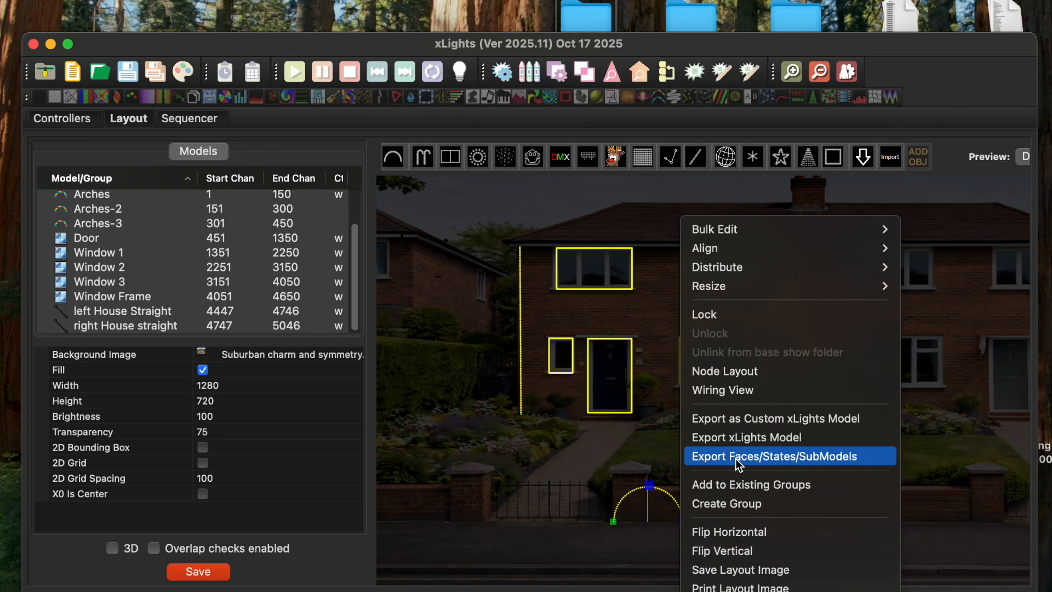
click(731, 503)
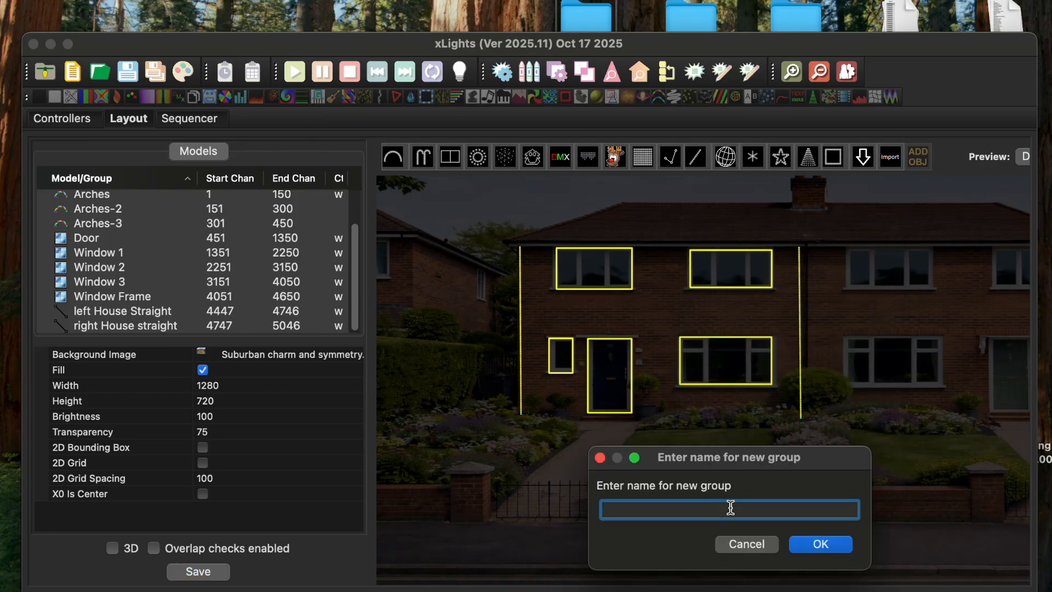
text(All GRP)
click(835, 545)
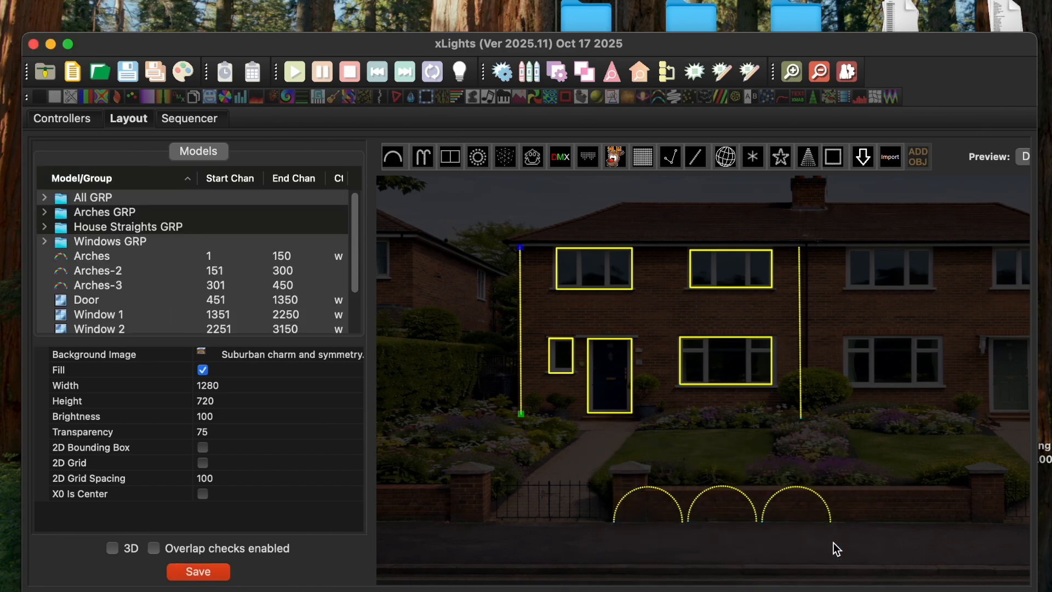
click(44, 242)
click(44, 242)
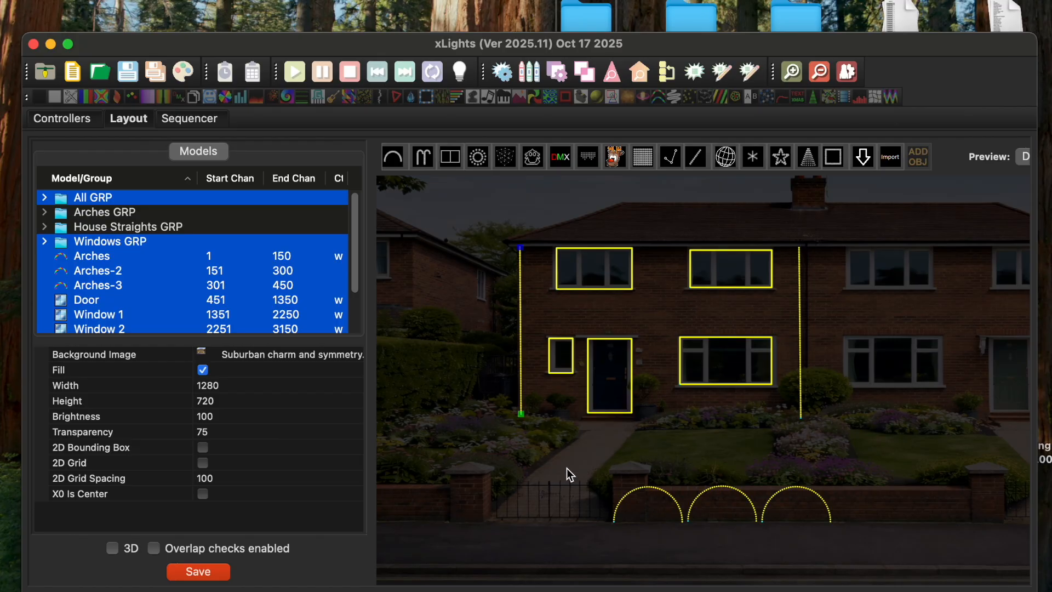
click(567, 452)
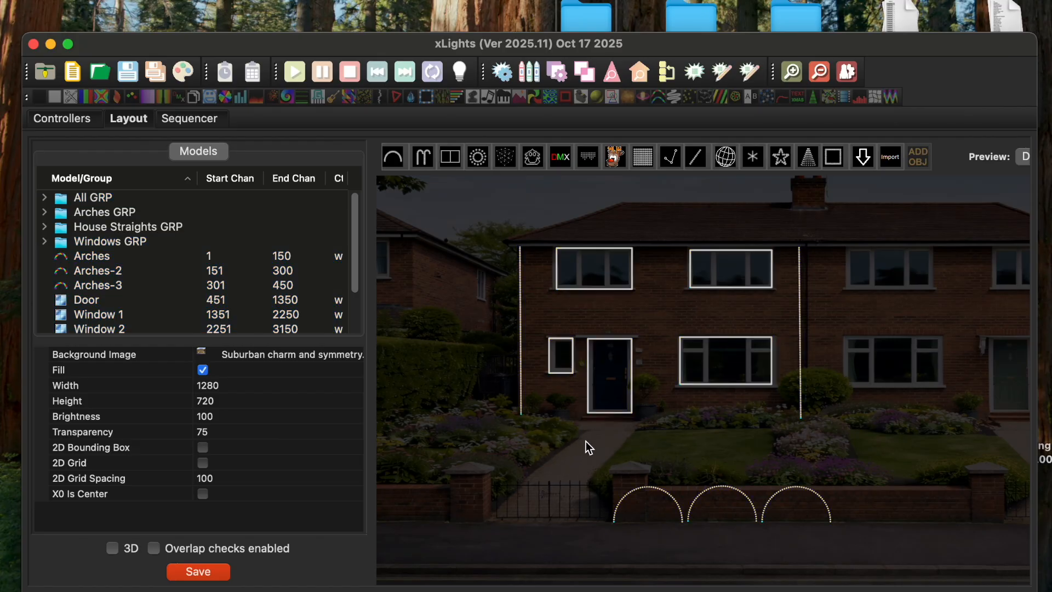
Step: Add a Tree model in the front garden beside the house's left edge, raising its height and widening it into a tall cone
click(810, 160)
drag(408, 426, 445, 423)
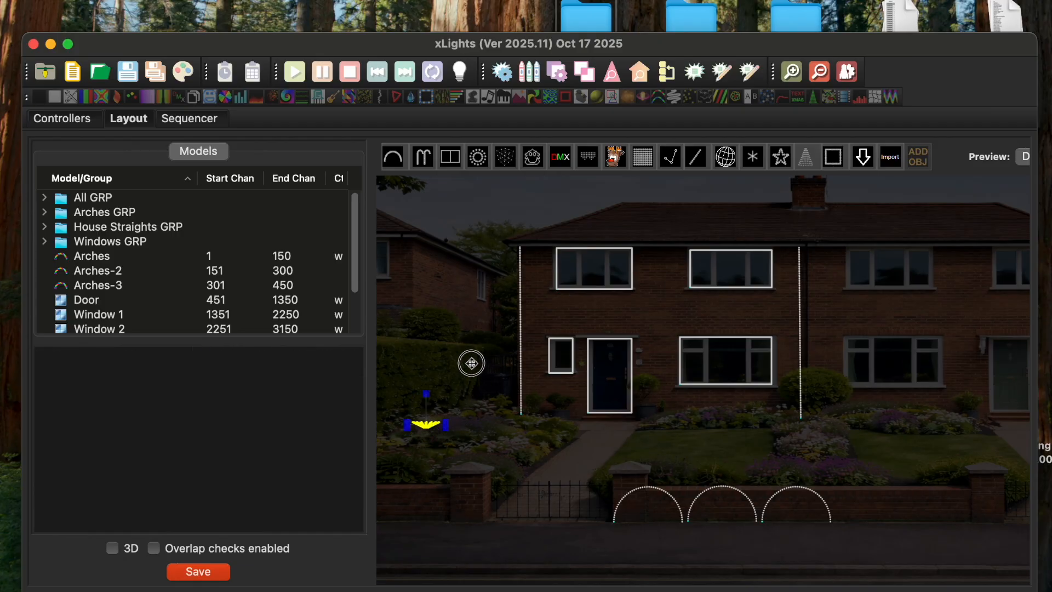
drag(456, 311, 455, 304)
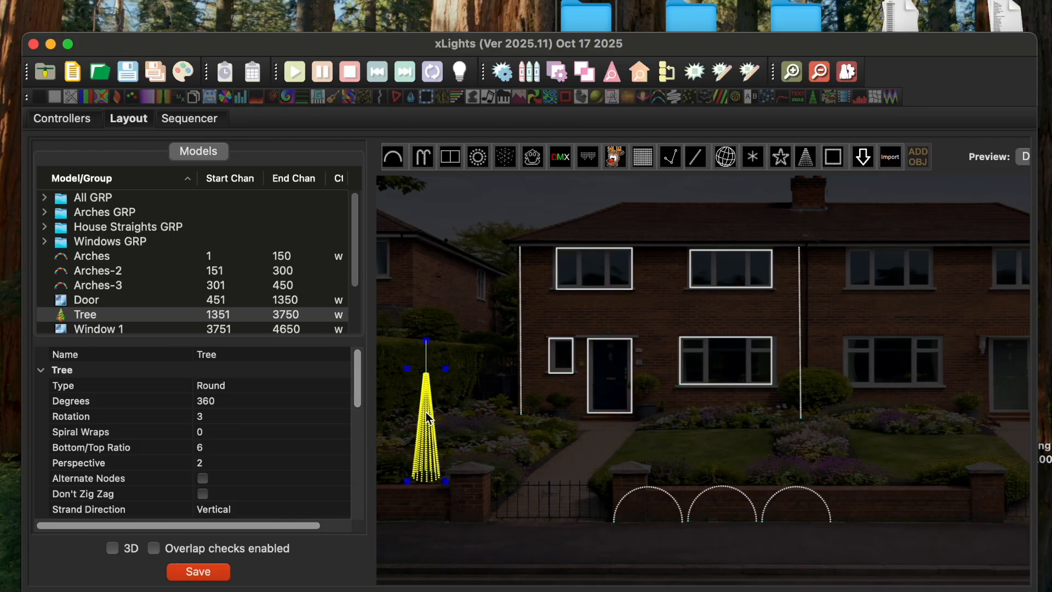
drag(461, 332, 494, 305)
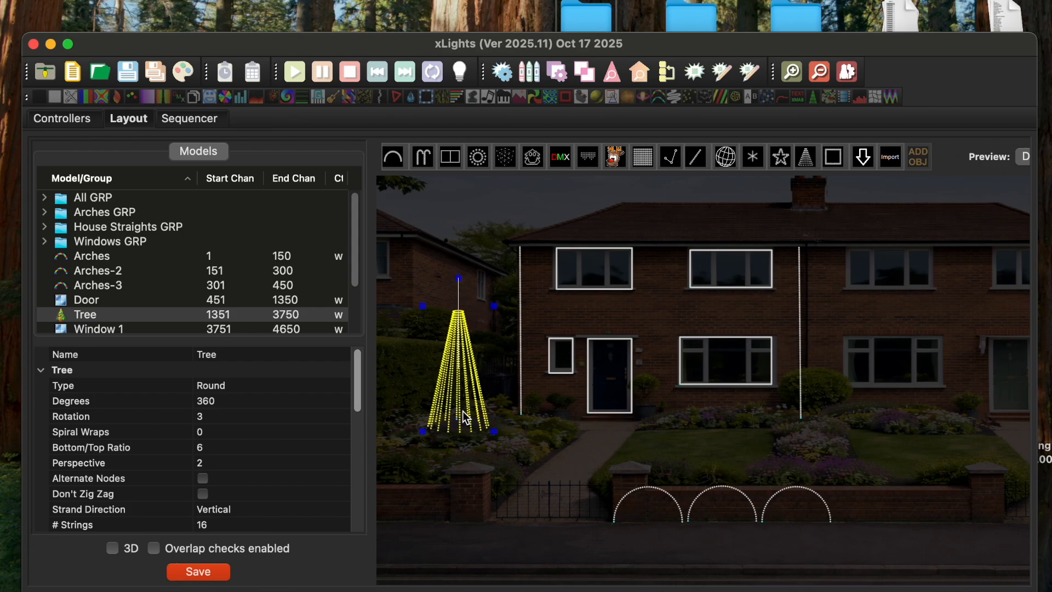
Step: Rename the new tree model as Mega Tree
click(223, 355)
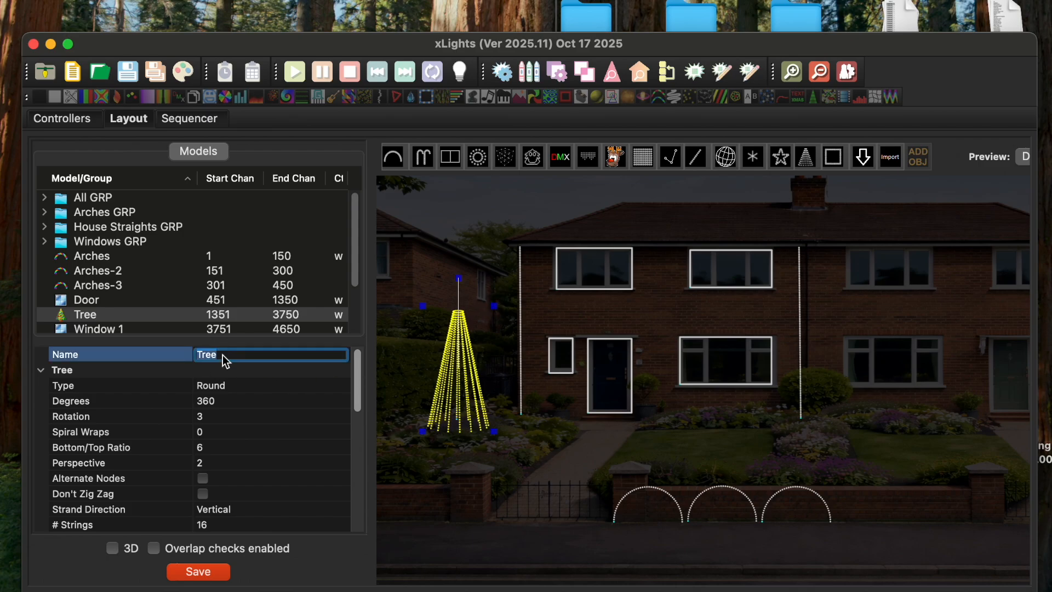
key(BackSpace)
key(BackSpace)
key(BackSpace)
key(BackSpace)
text(Mega Tree)
key(Return)
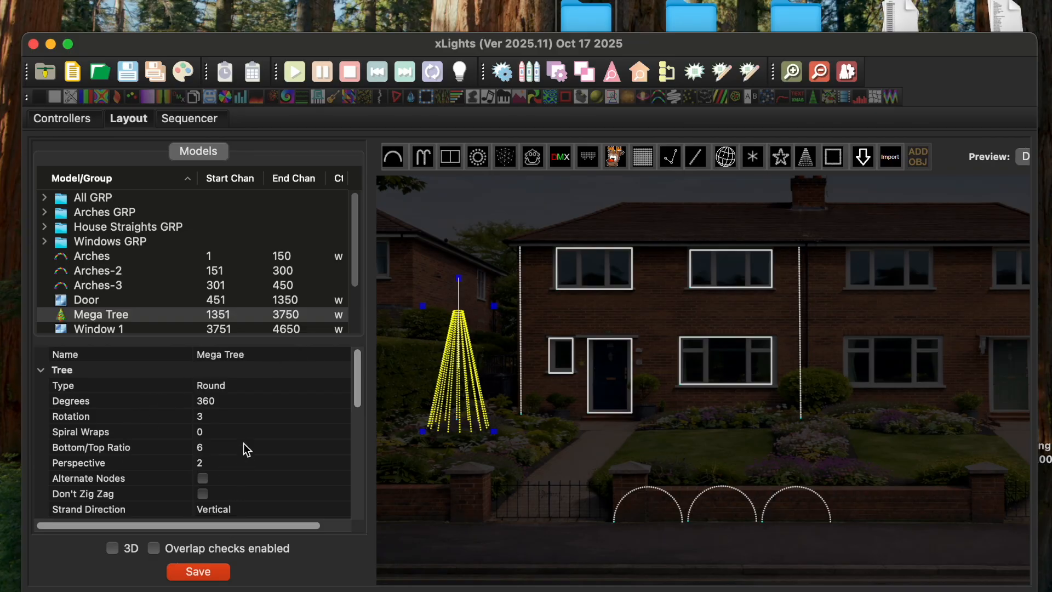
Step: Try the Flat type on the Mega Tree and return it to Round
click(163, 388)
click(255, 386)
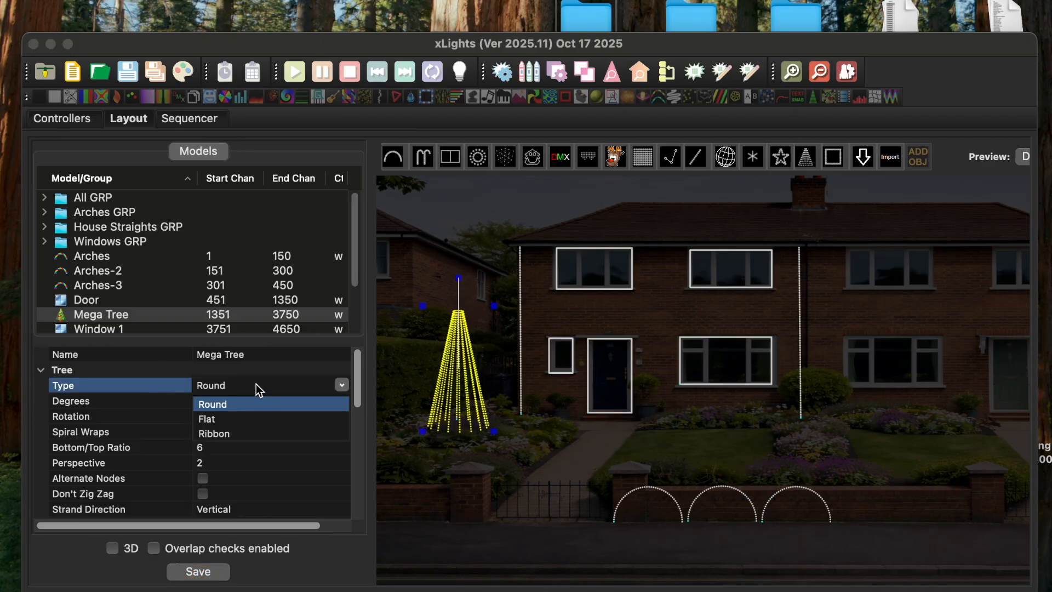
click(216, 419)
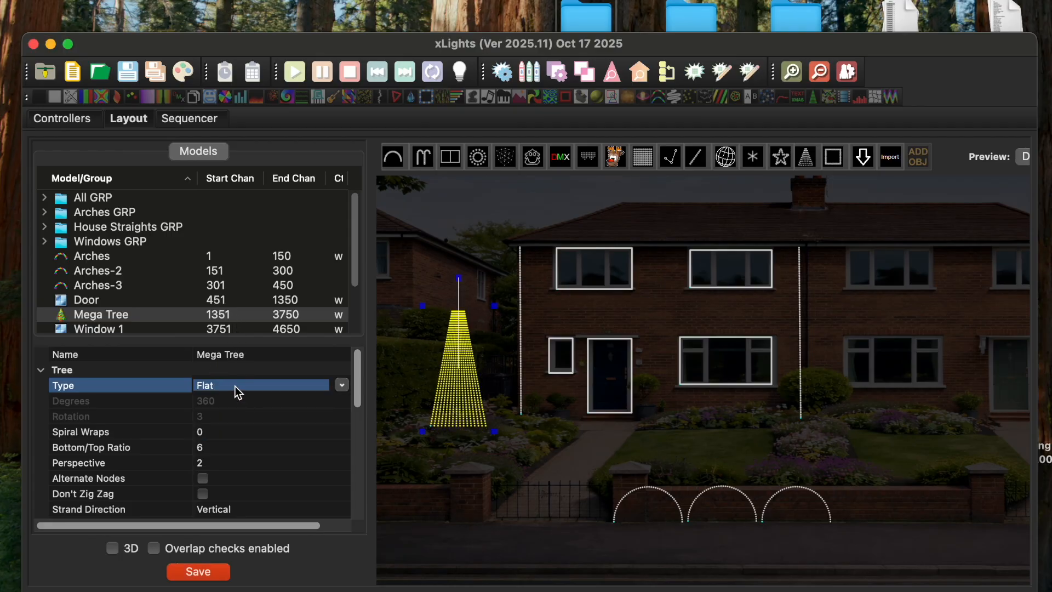
click(235, 386)
click(226, 408)
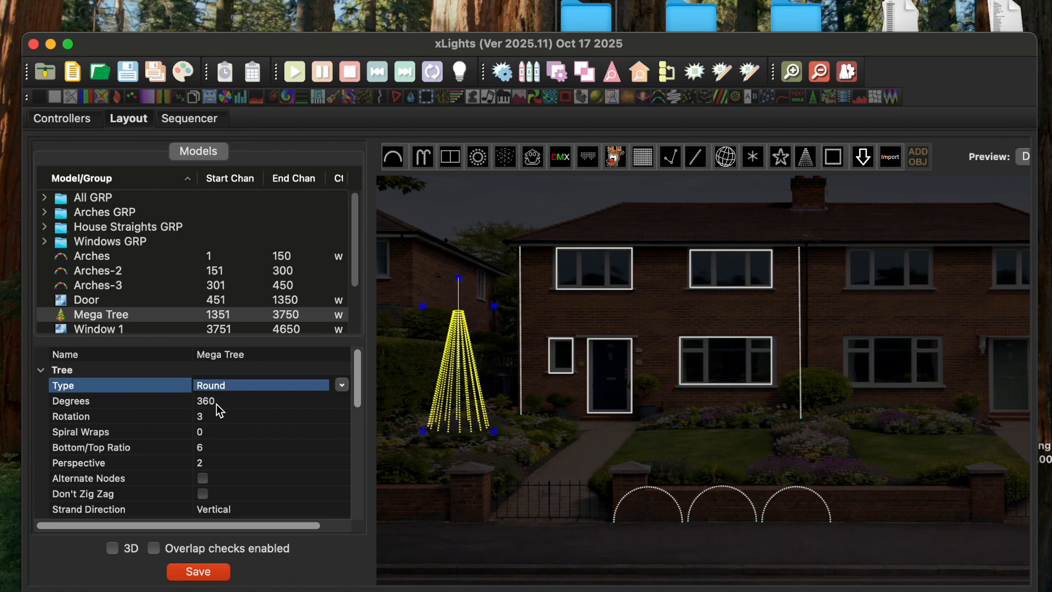
Step: Set the Mega Tree's degrees to 180 and check the half-round tree deselected in the preview
click(323, 402)
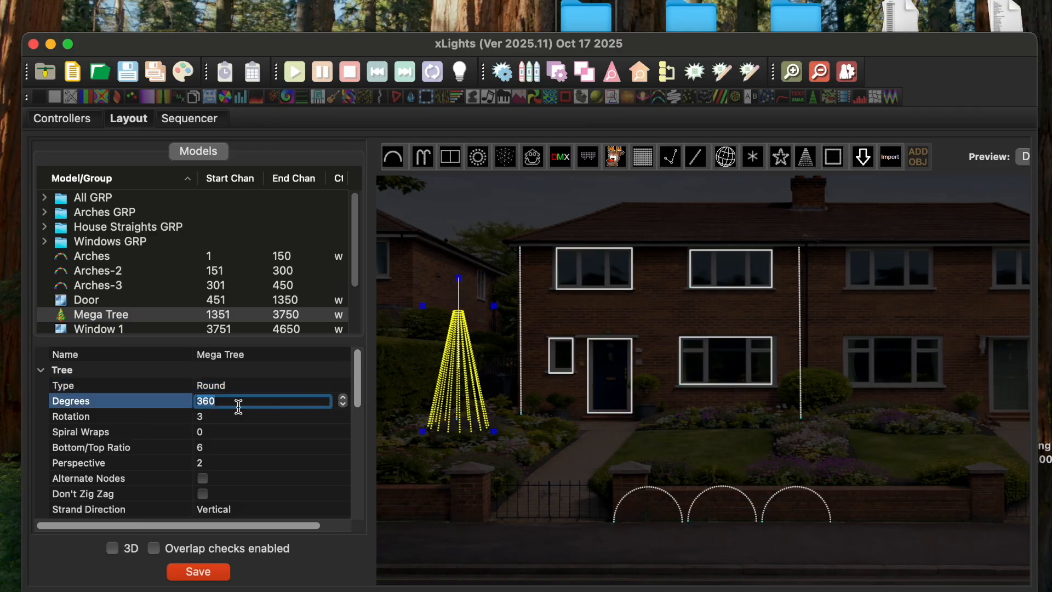
text(180)
key(Return)
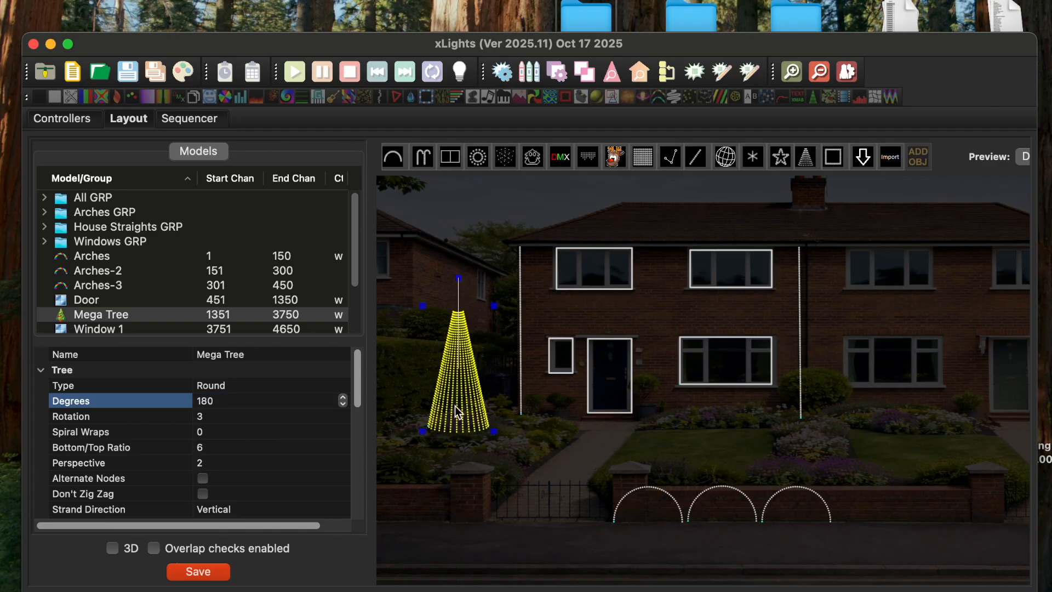
click(478, 383)
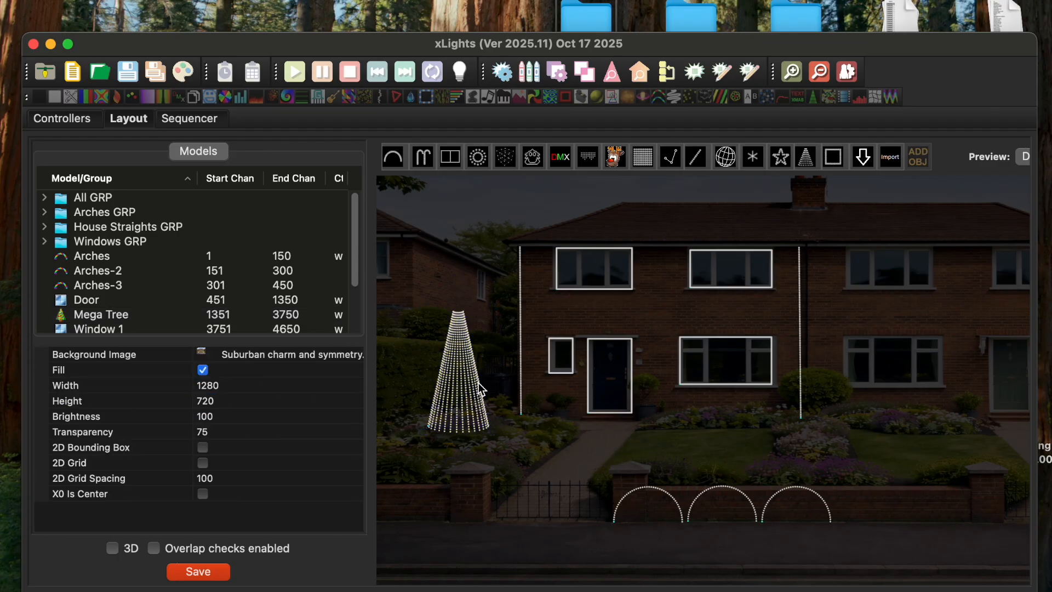
click(453, 406)
Step: Try the Horizontal strand direction on the Mega Tree and return it to Vertical
scroll(232, 407, down, 1)
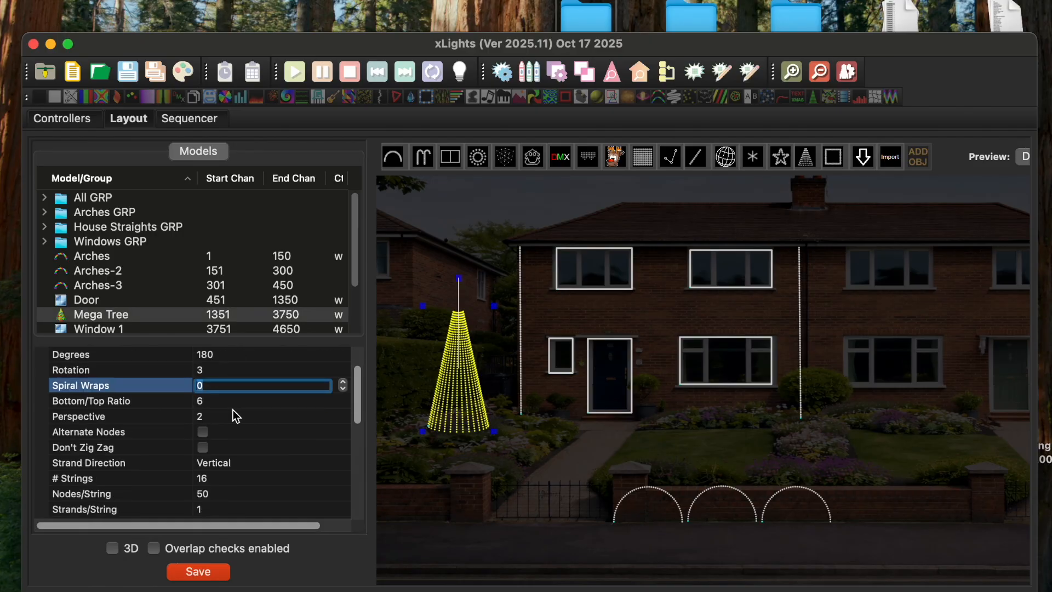
click(164, 462)
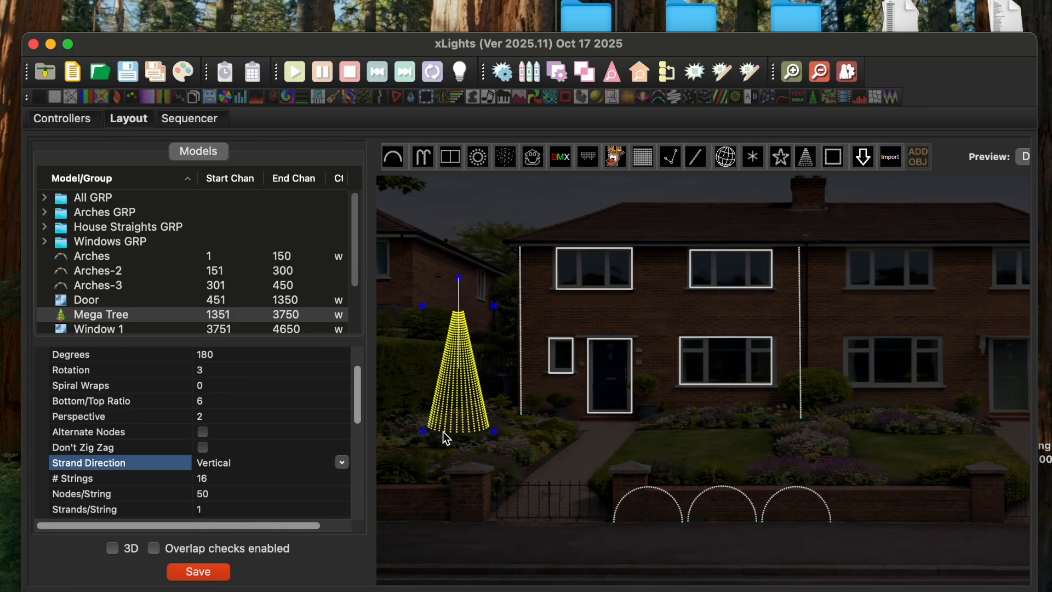
click(342, 463)
click(221, 482)
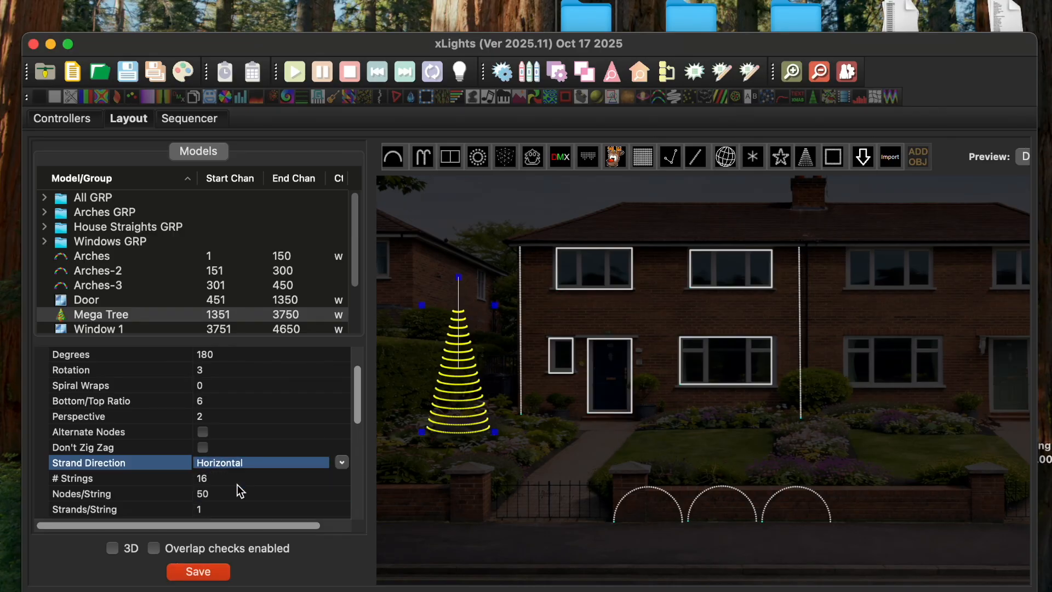
click(342, 462)
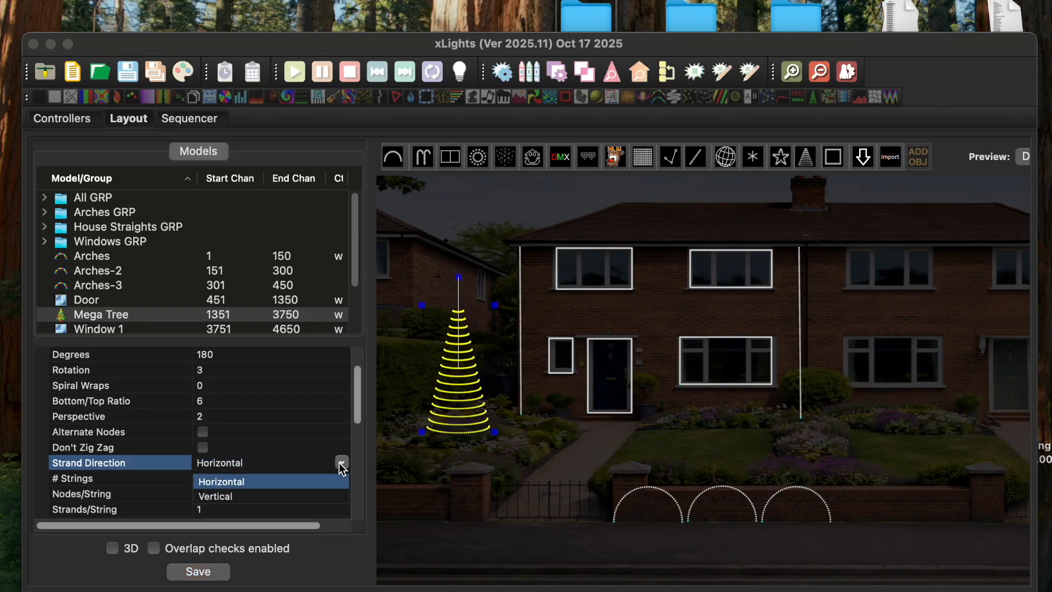
click(259, 495)
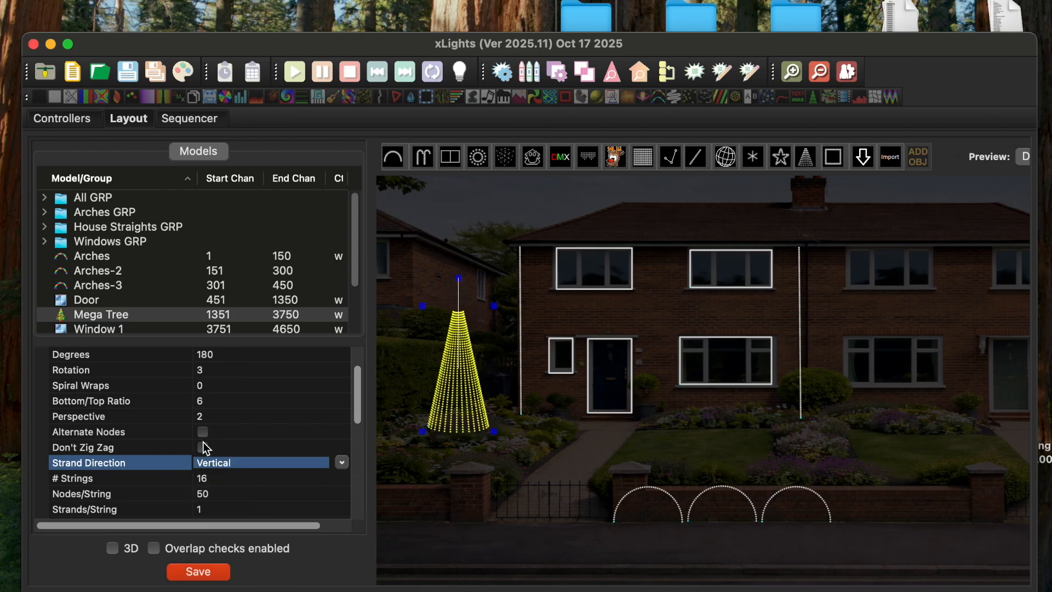
Step: Set the Mega Tree's number of strings to 4
scroll(214, 378, down, 2)
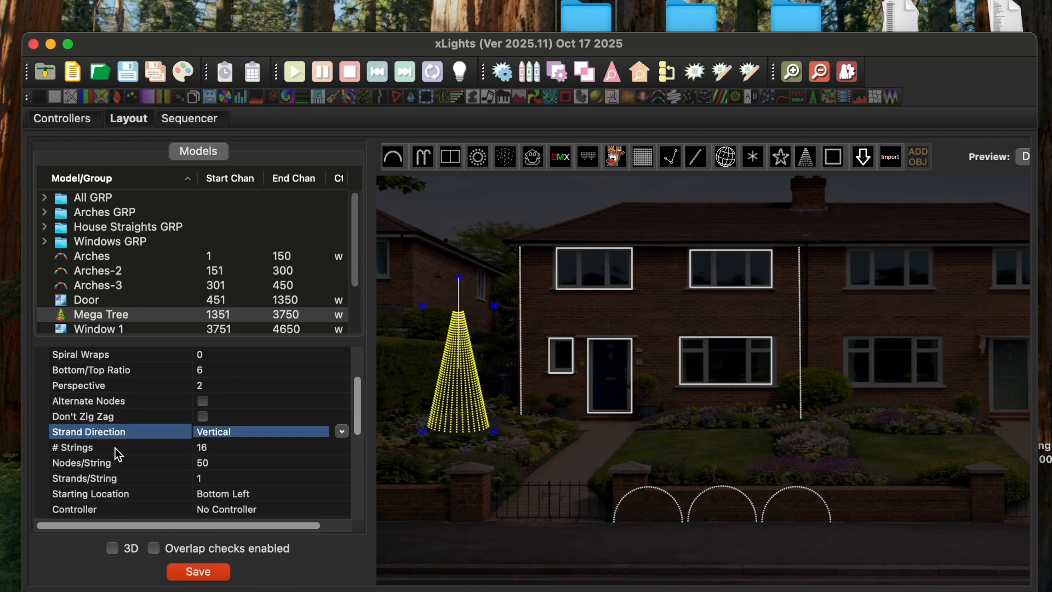
click(218, 448)
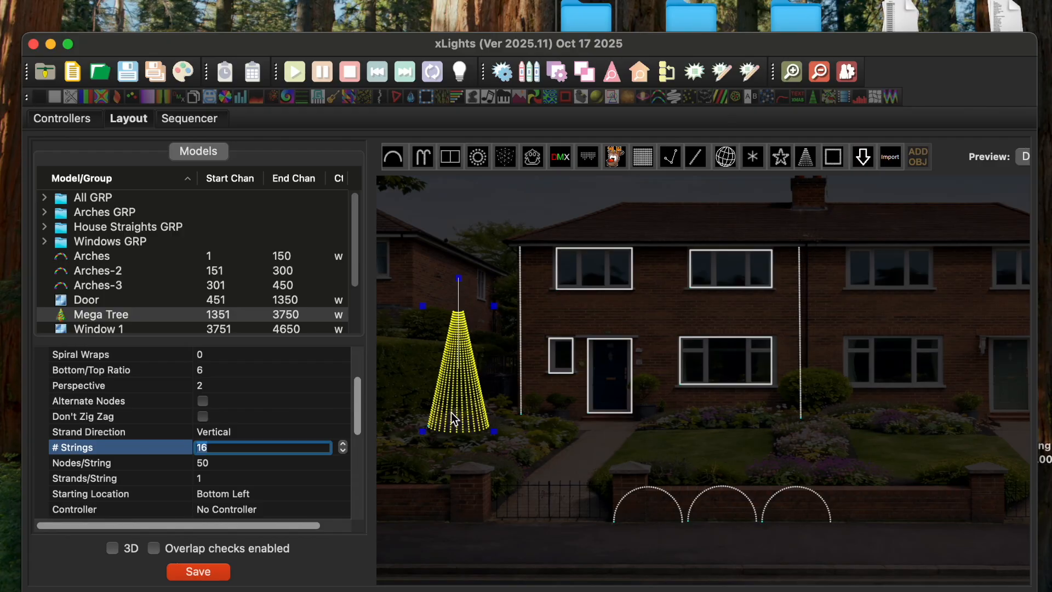
click(92, 449)
click(231, 448)
key(BackSpace)
key(BackSpace)
text(4)
key(Return)
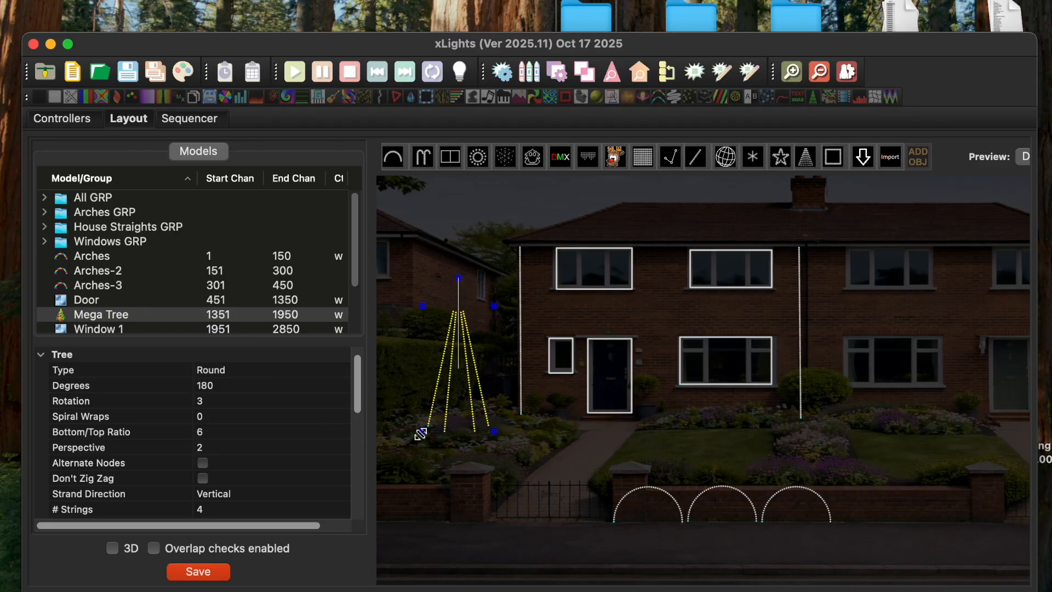
Step: Set the Mega Tree's number of strings to 8
scroll(251, 426, down, 5)
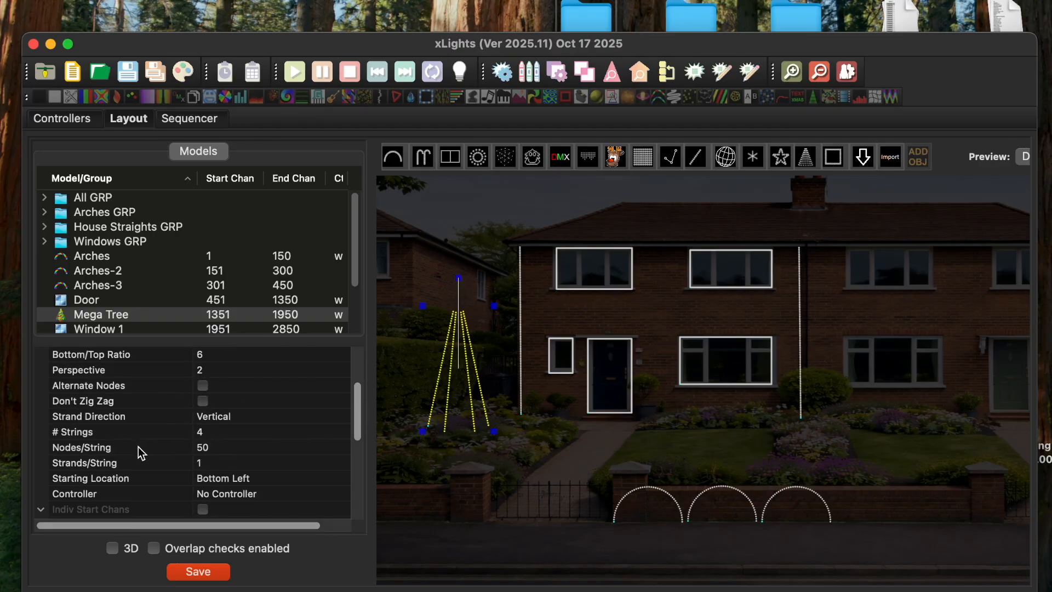
click(218, 446)
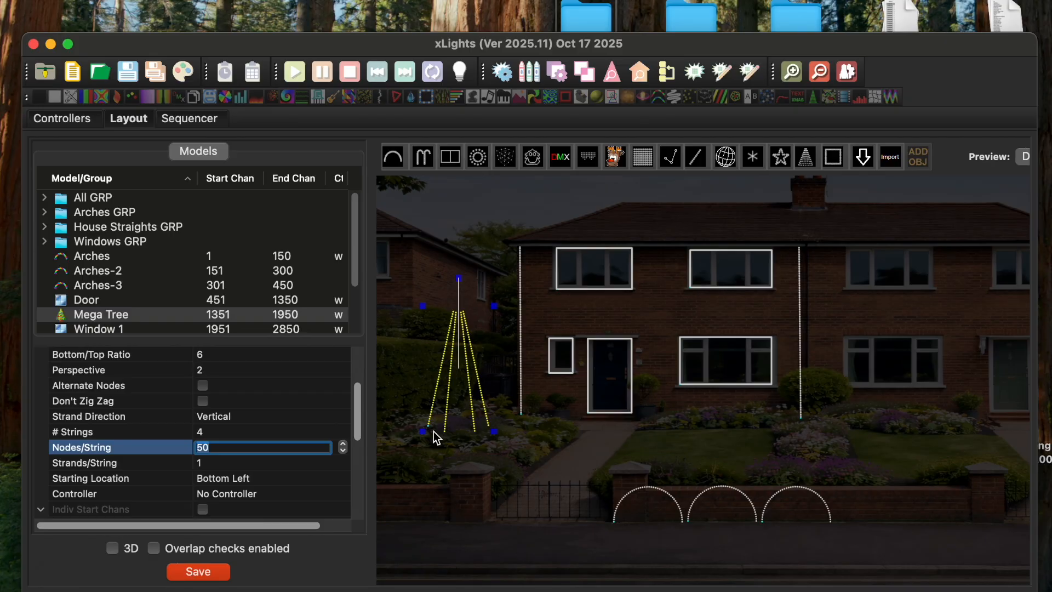
click(229, 433)
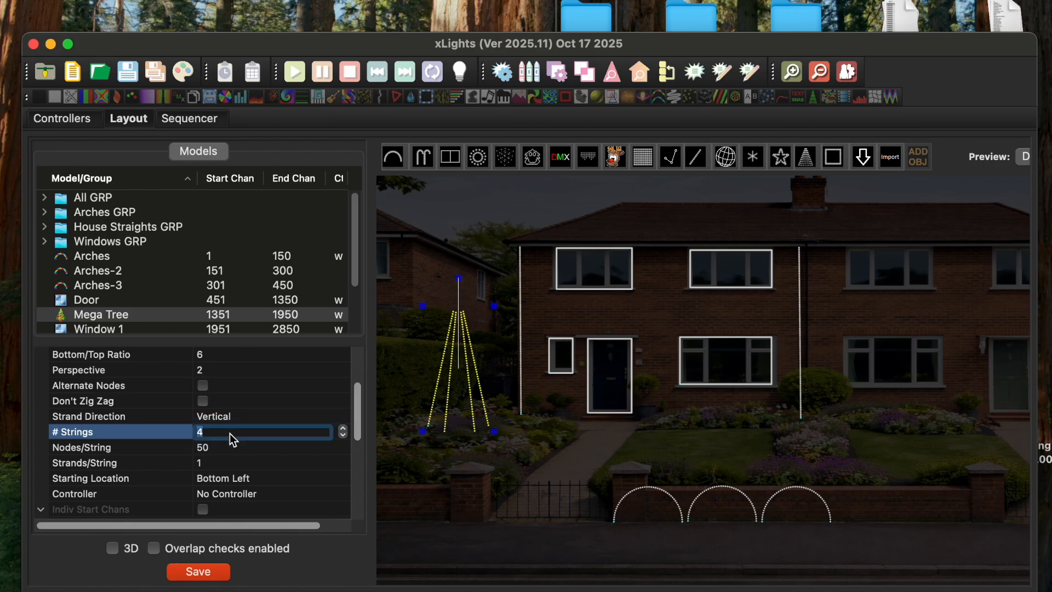
key(BackSpace)
text(8)
key(Return)
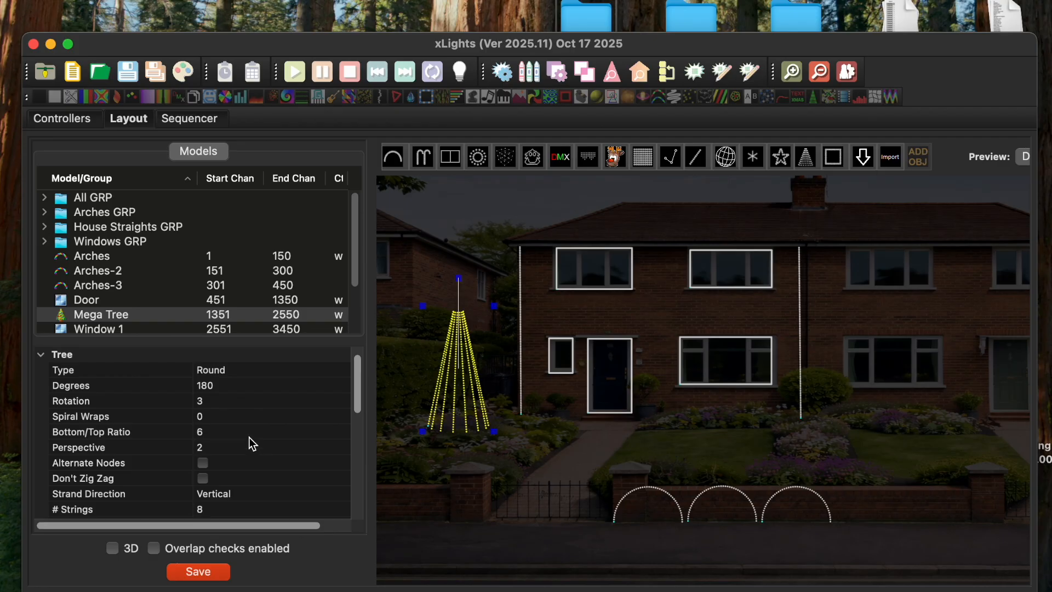
Step: Set the Mega Tree's nodes per string to 400
scroll(249, 438, down, 2)
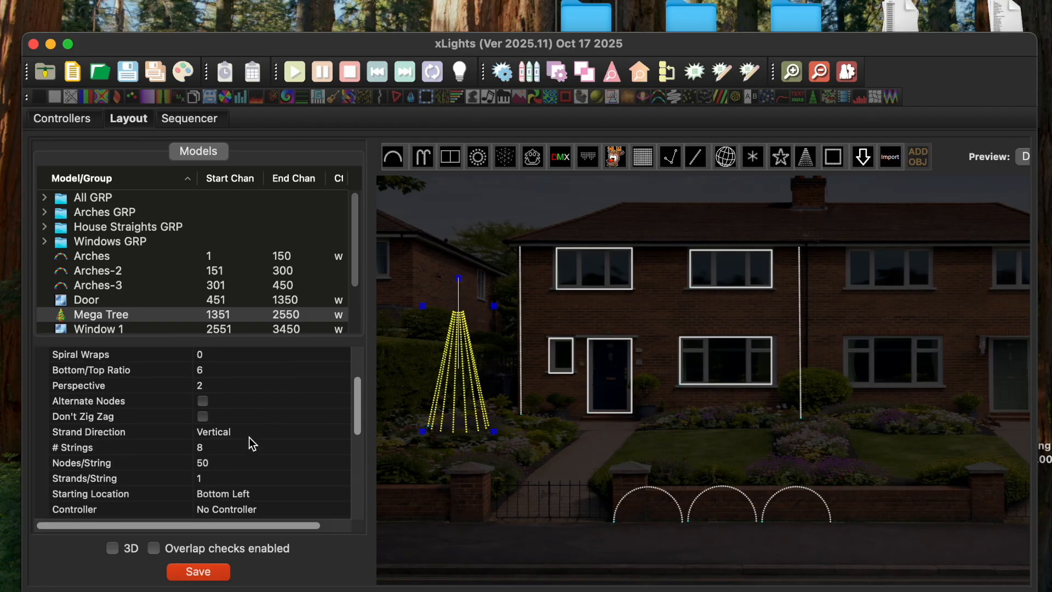
click(217, 463)
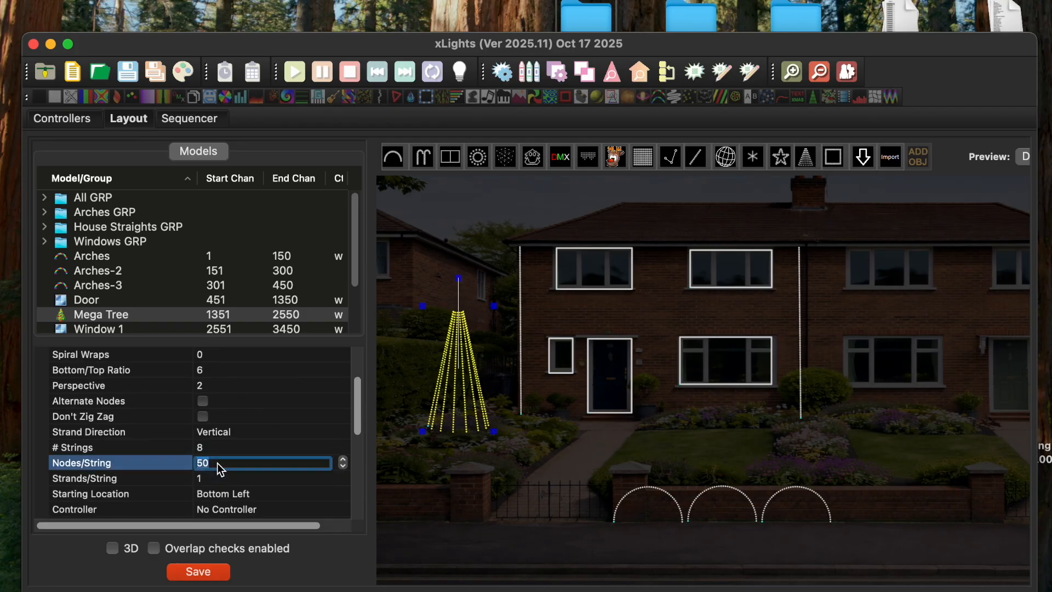
text(400)
click(213, 445)
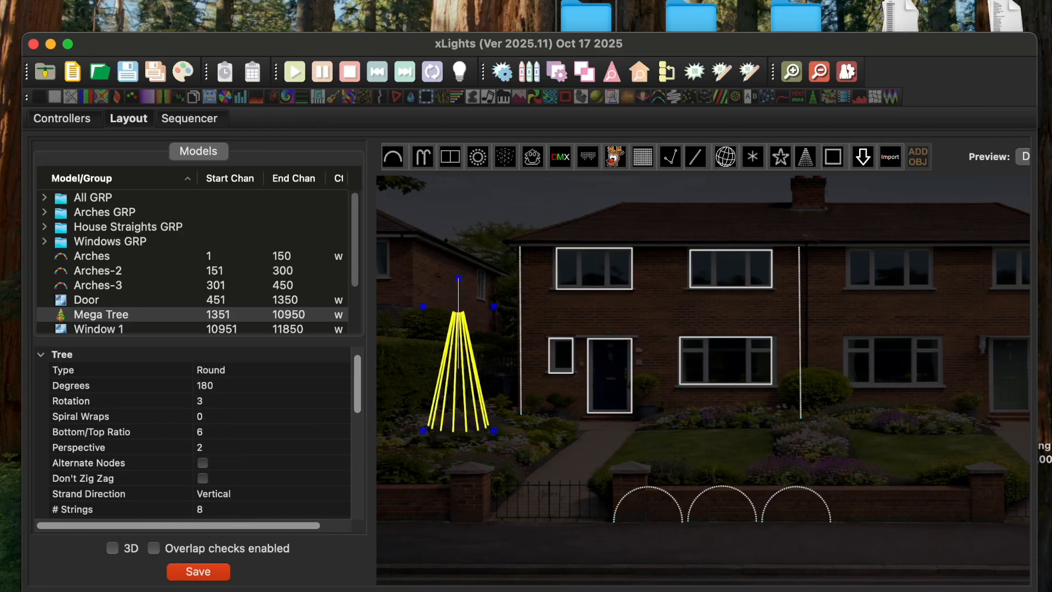
Step: Set the Mega Tree's number of strings to 1
scroll(287, 433, down, 3)
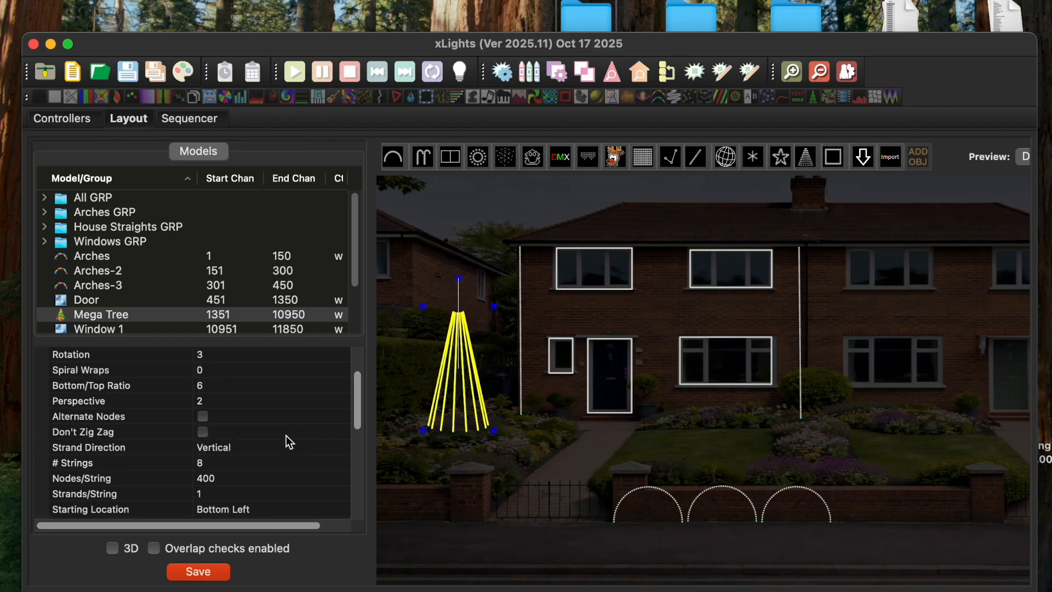
click(213, 464)
text(1)
key(Return)
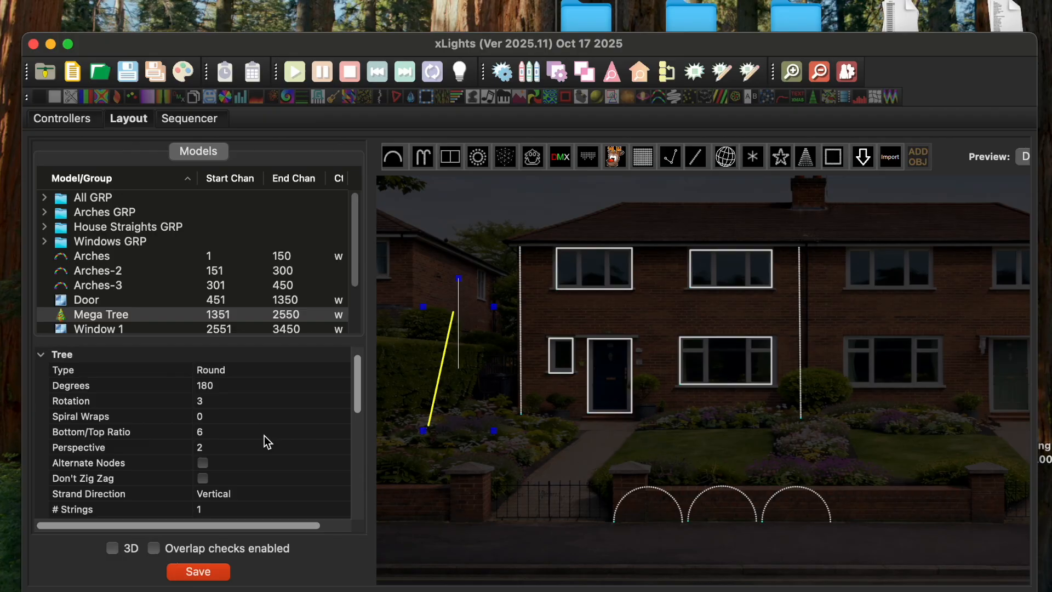
Step: Set the Mega Tree's strands per string to 4
scroll(264, 435, down, 3)
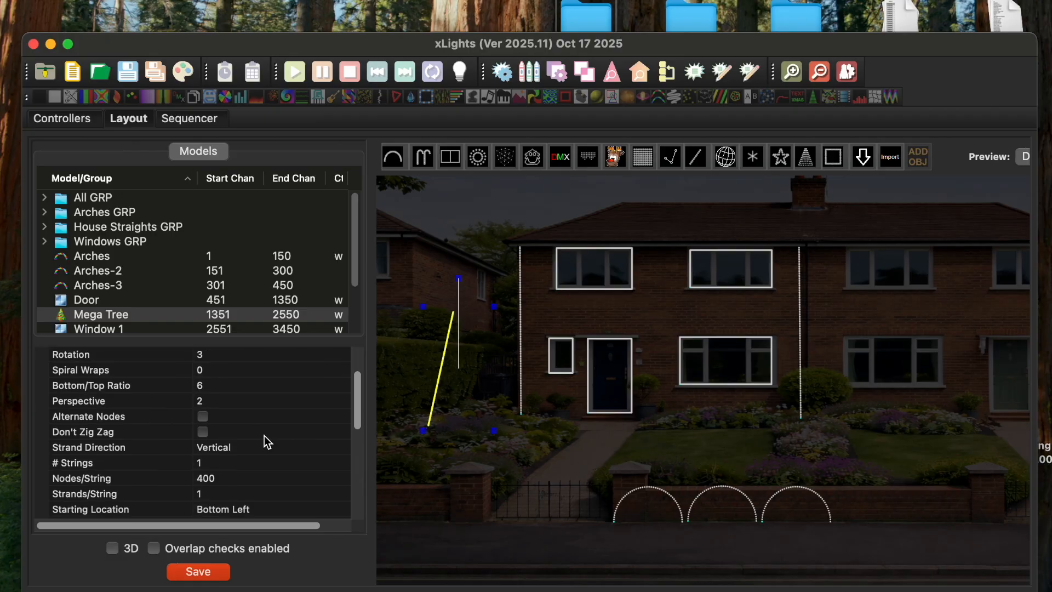
click(216, 479)
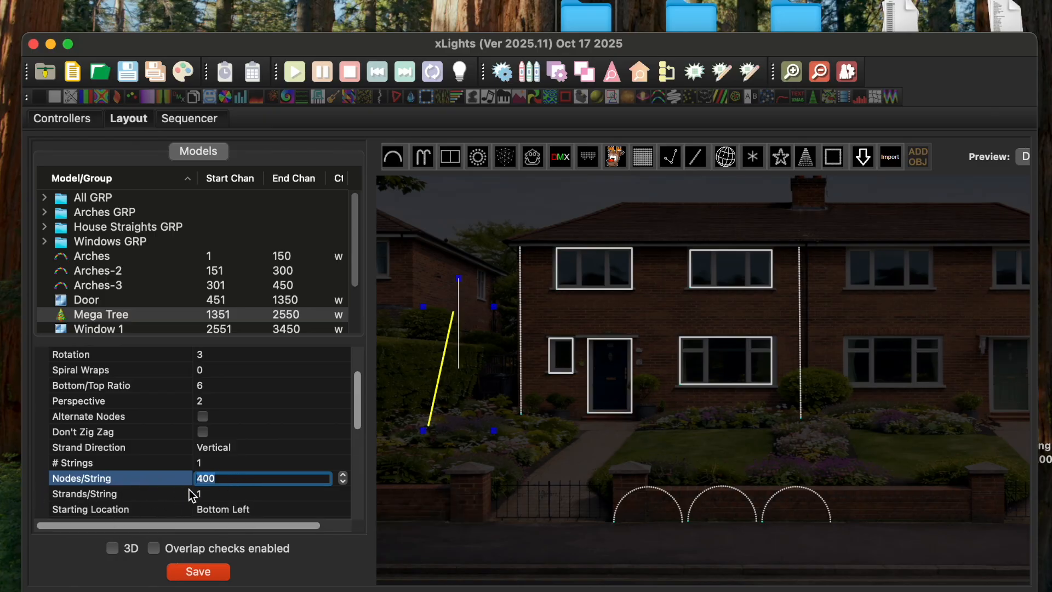
click(212, 495)
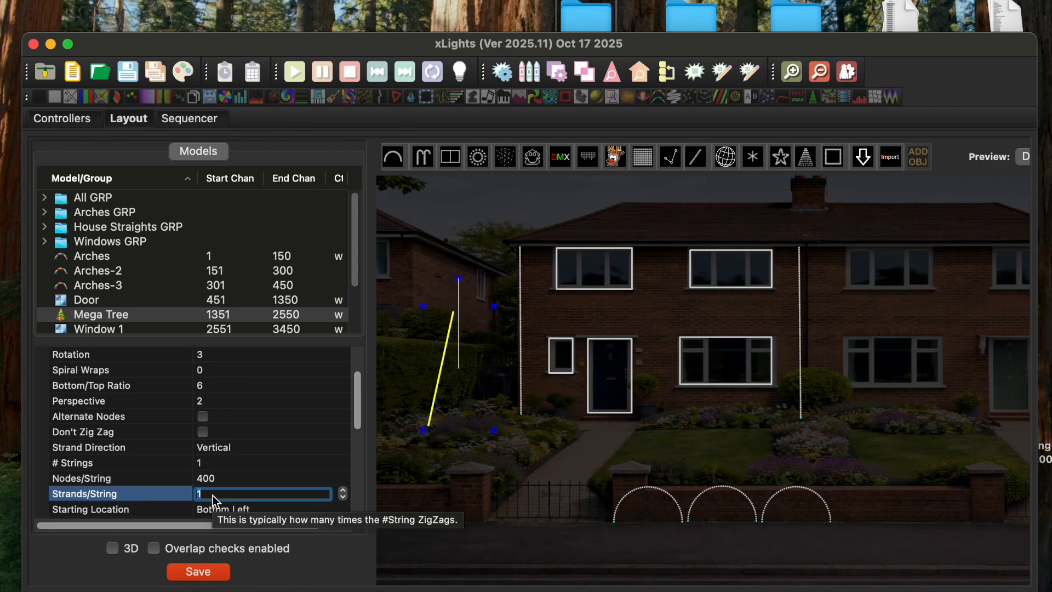
key(Return)
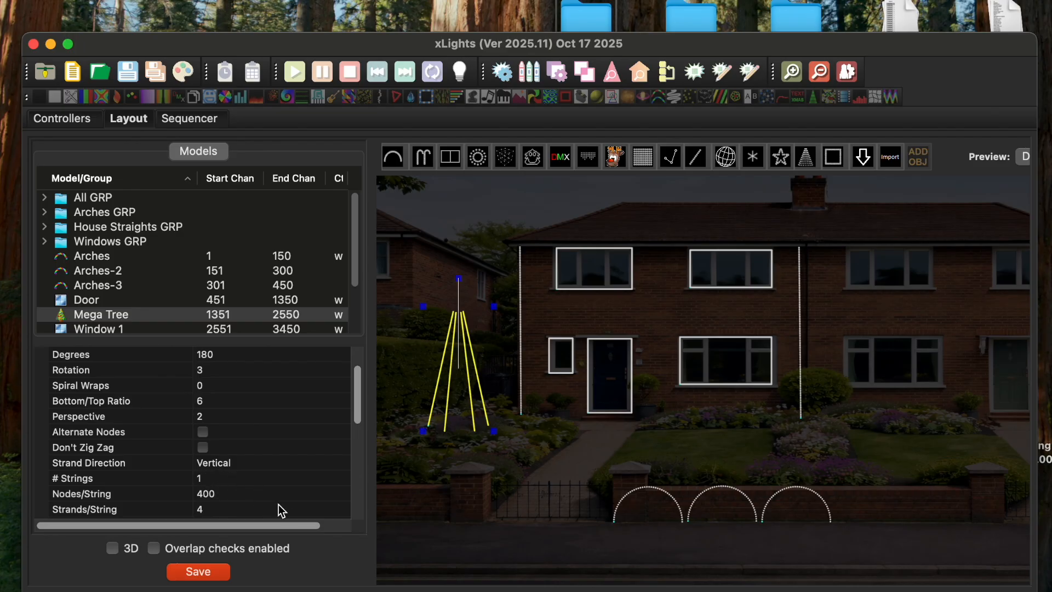
Step: Set the Mega Tree's number of strings to 8 and deselect the model
scroll(253, 479, down, 1)
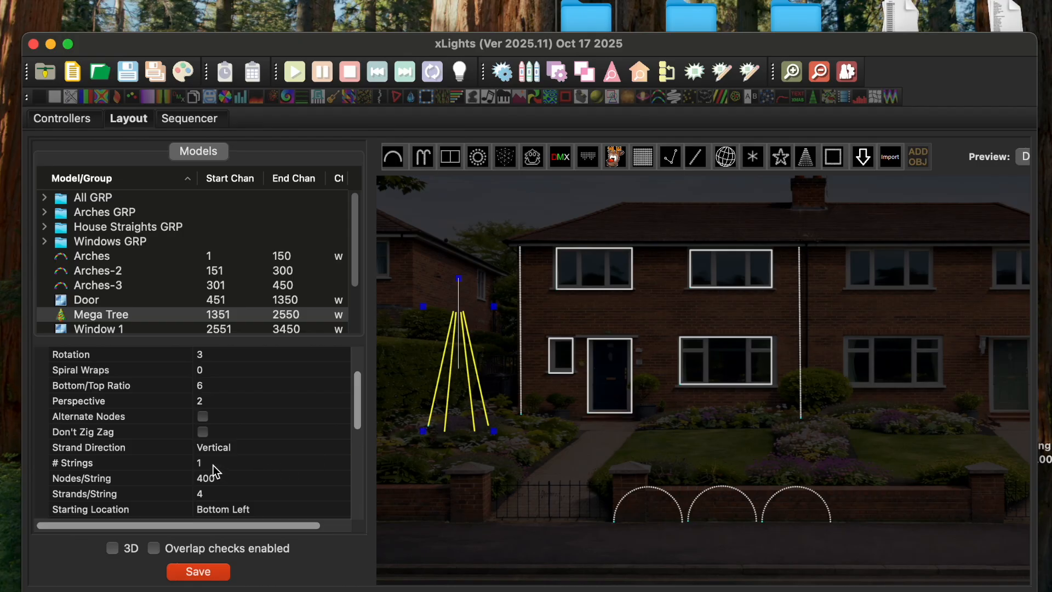
mouse_move(212, 465)
click(210, 465)
text(8)
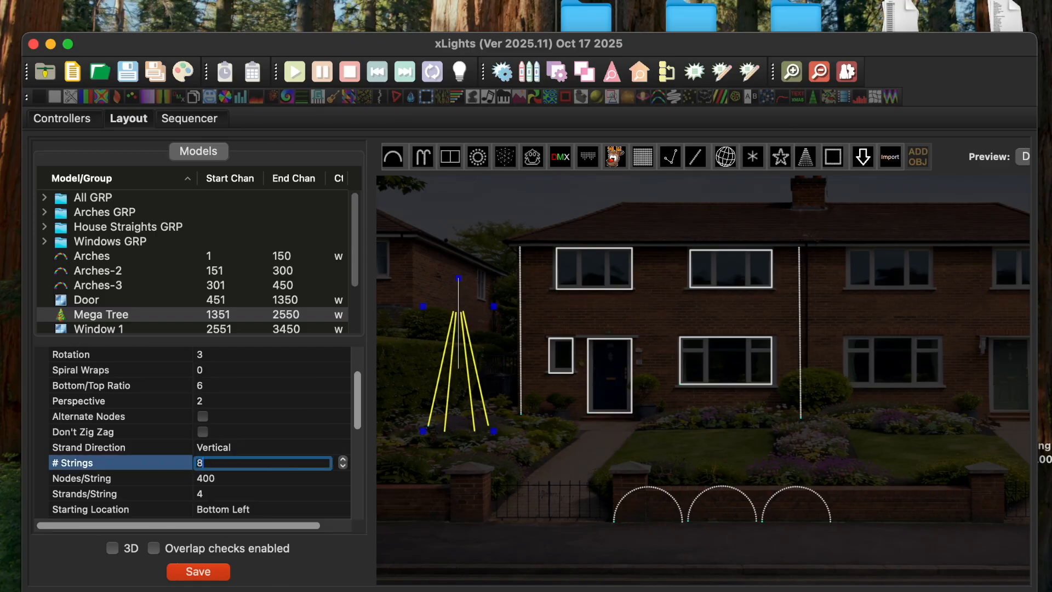
key(Return)
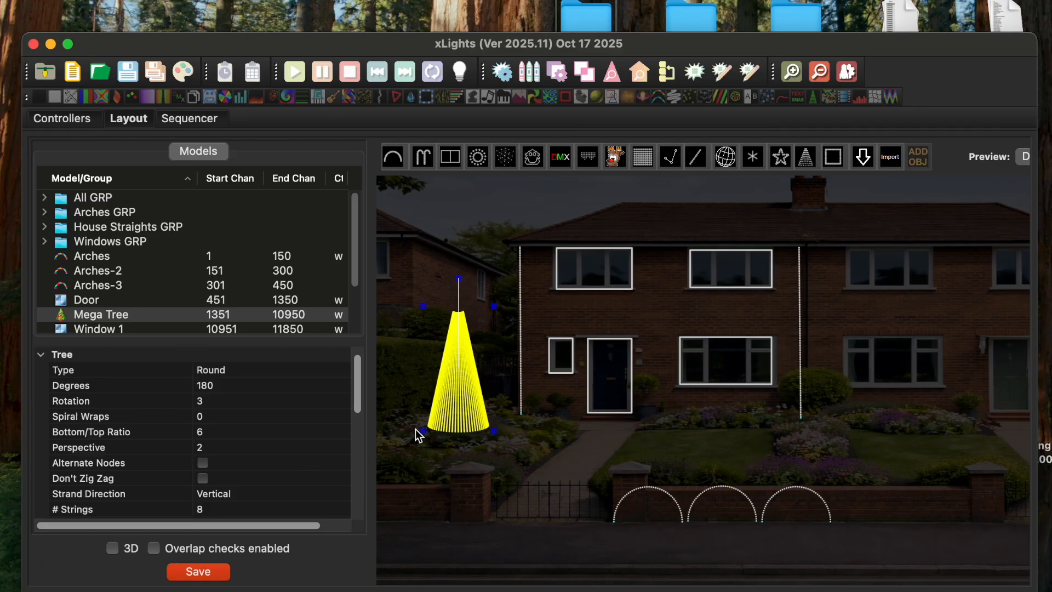
scroll(269, 435, down, 2)
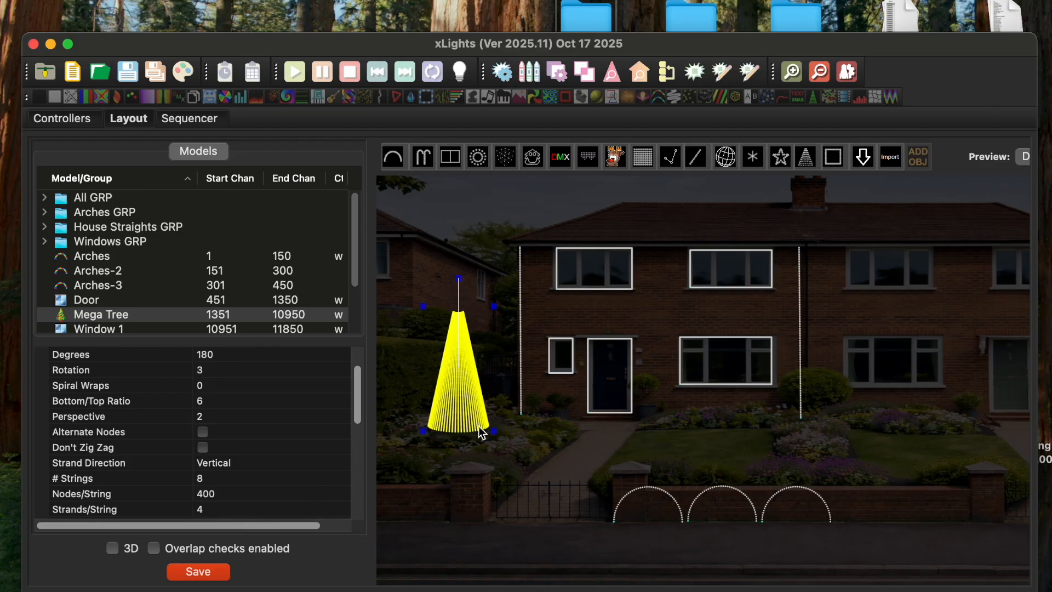
scroll(229, 439, down, 3)
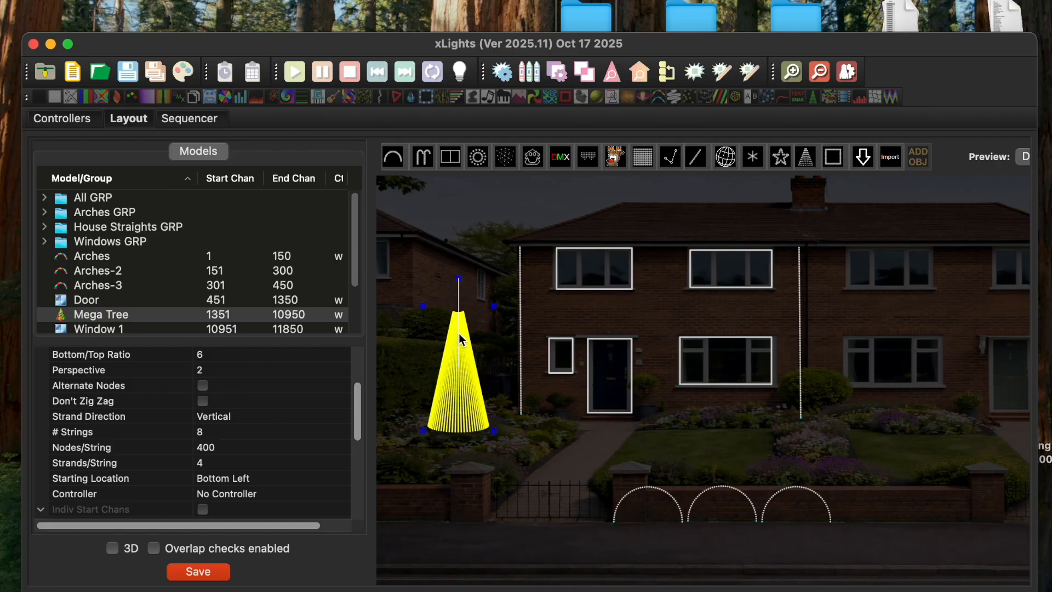
click(539, 431)
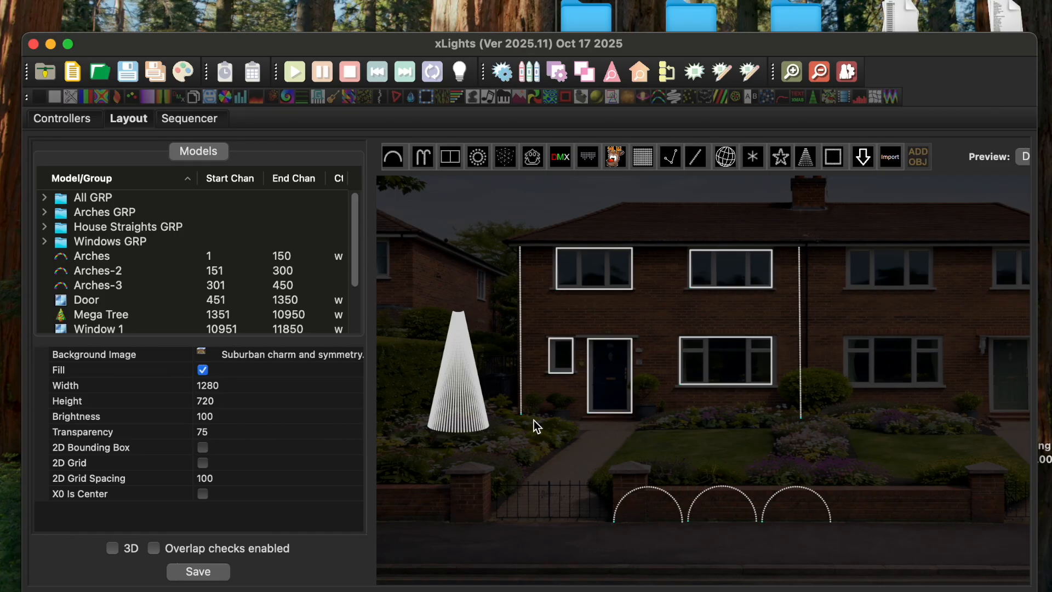
Step: Draw a small new Tree model on the lawn below the large ground-floor window
scroll(533, 419, down, 1)
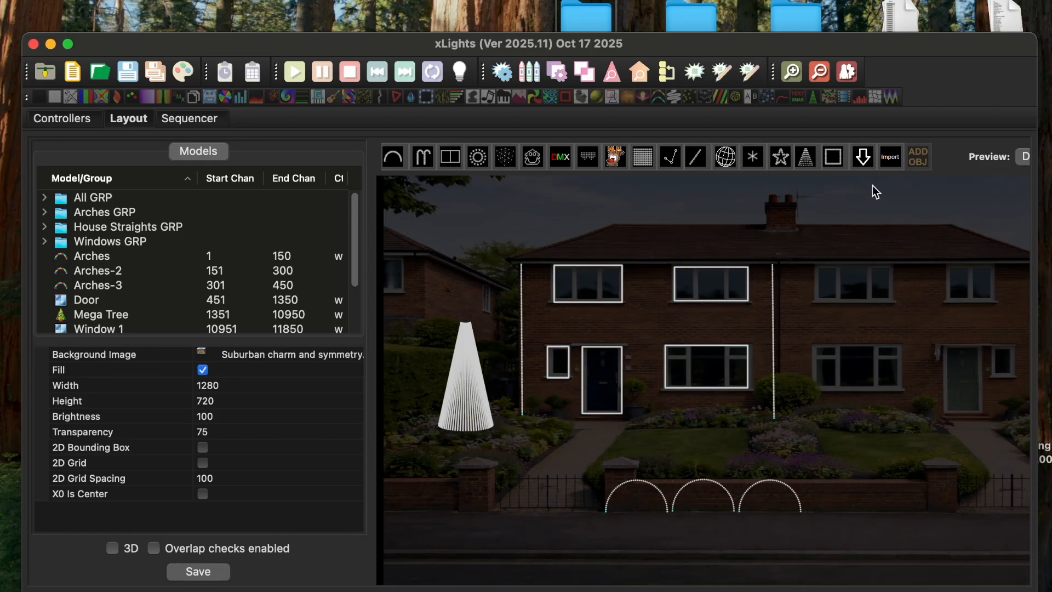
click(806, 159)
drag(688, 412, 718, 462)
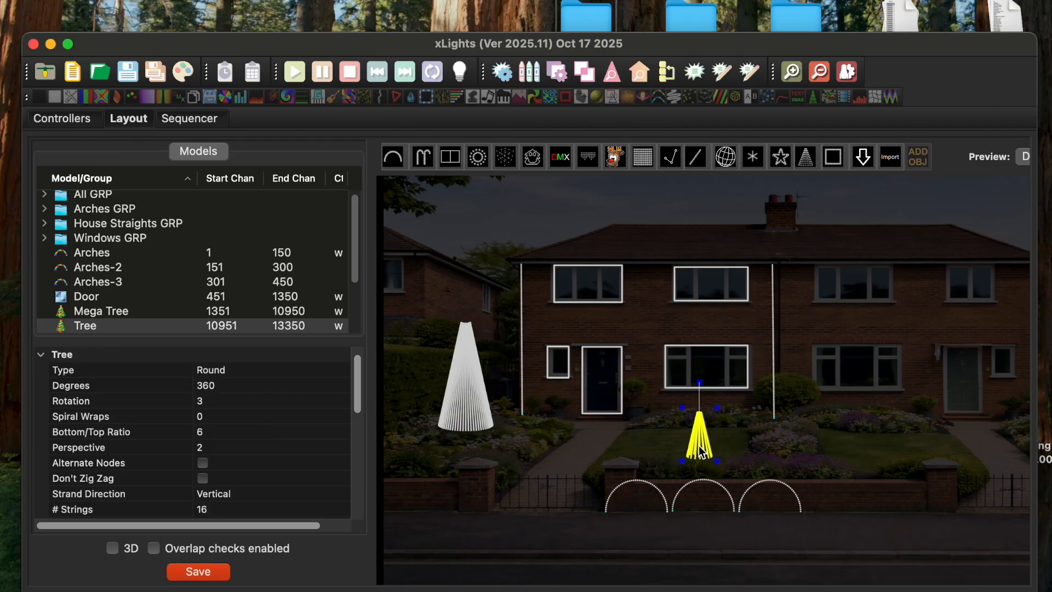
Step: Shrink the new small tree and move it across the lawn, near the bush beside the large ground-floor window
drag(702, 452, 745, 433)
drag(761, 389, 758, 404)
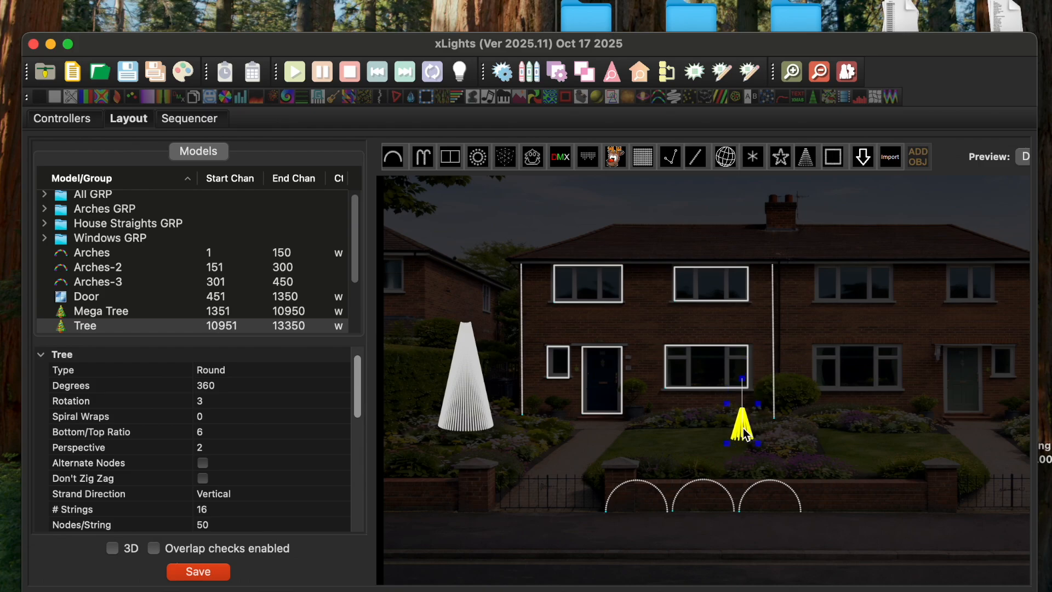
click(757, 461)
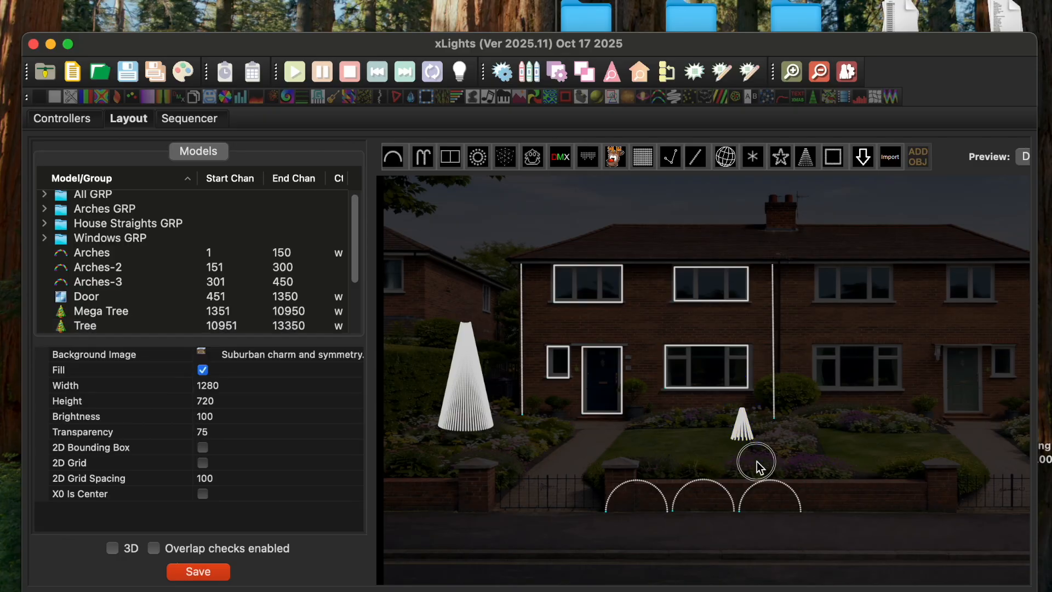
click(741, 430)
drag(743, 435, 749, 432)
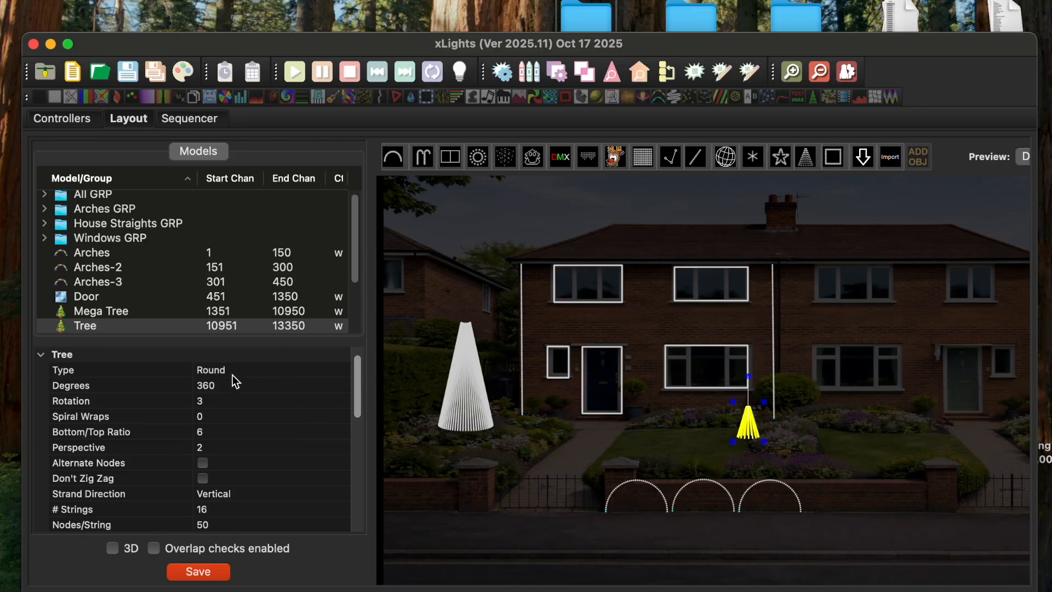
Step: Rename the new small tree model as Mini Tree 1
scroll(357, 412, up, 1)
click(245, 357)
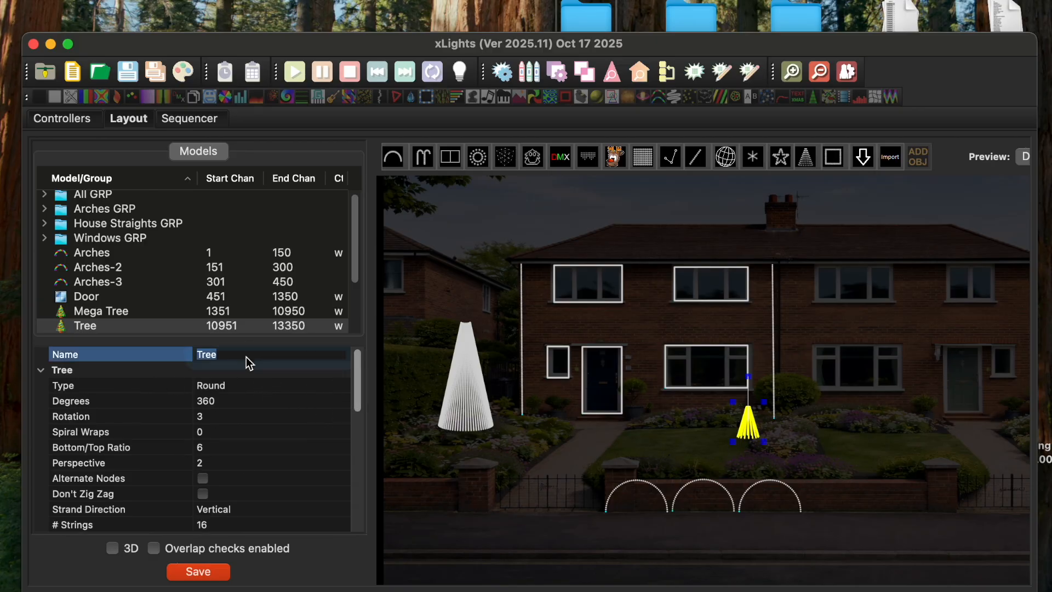
text(mi)
key(BackSpace)
key(BackSpace)
text(Mini Tree 1)
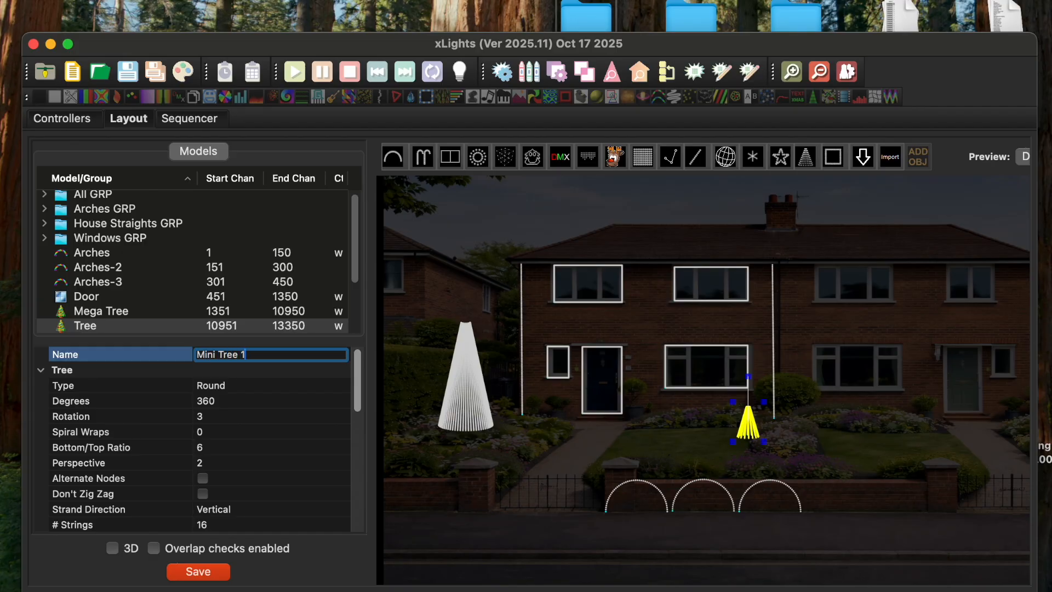
key(Return)
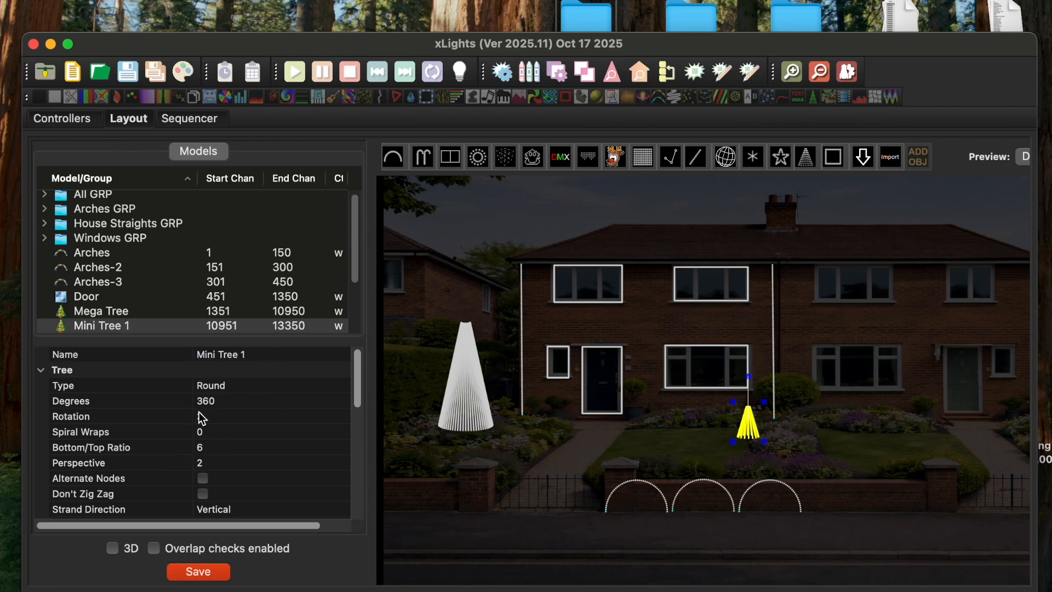
Step: Set Mini Tree 1's number of strings to 1
click(228, 402)
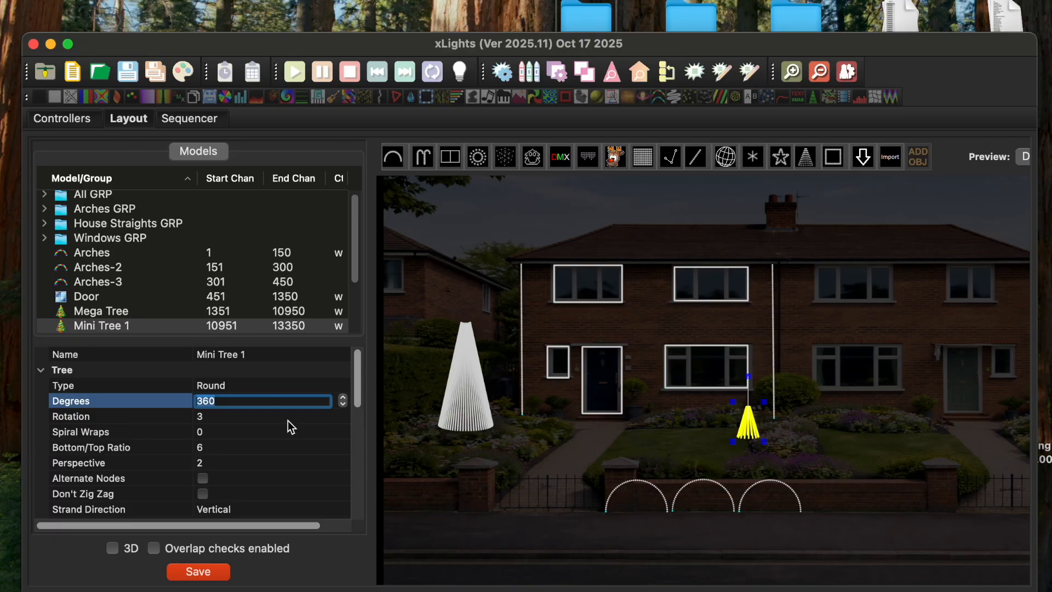
scroll(248, 446, down, 4)
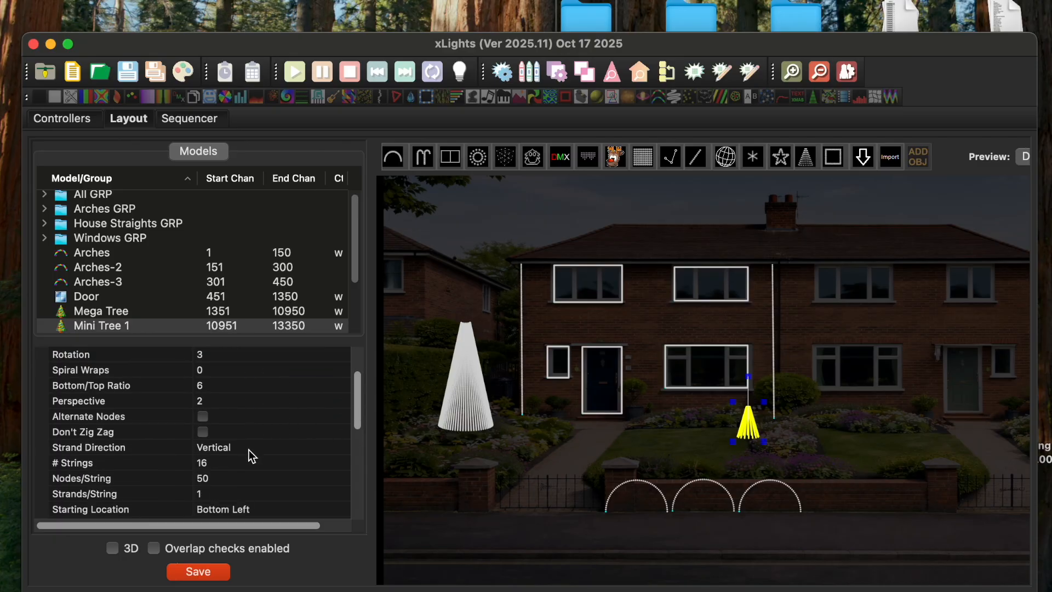
click(221, 464)
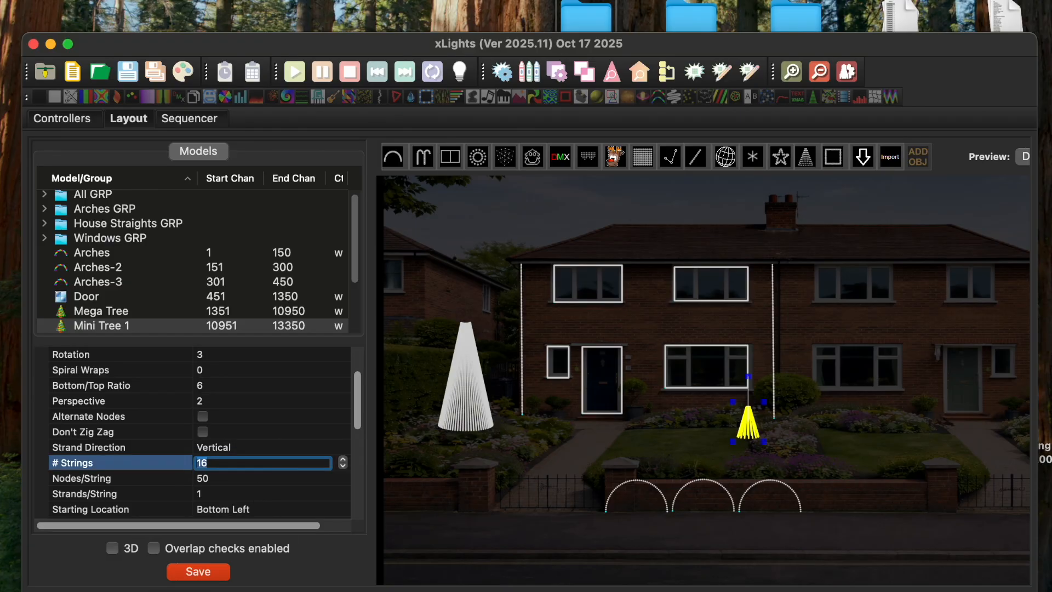
text(1)
key(Return)
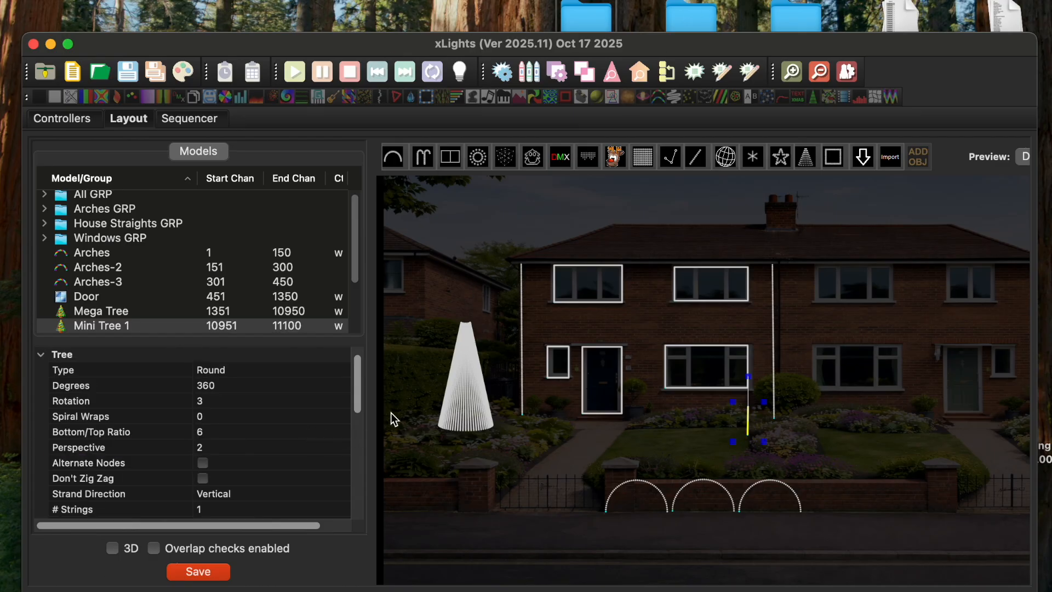
Step: Set Mini Tree 1's nodes per string to 200
drag(357, 402, 376, 437)
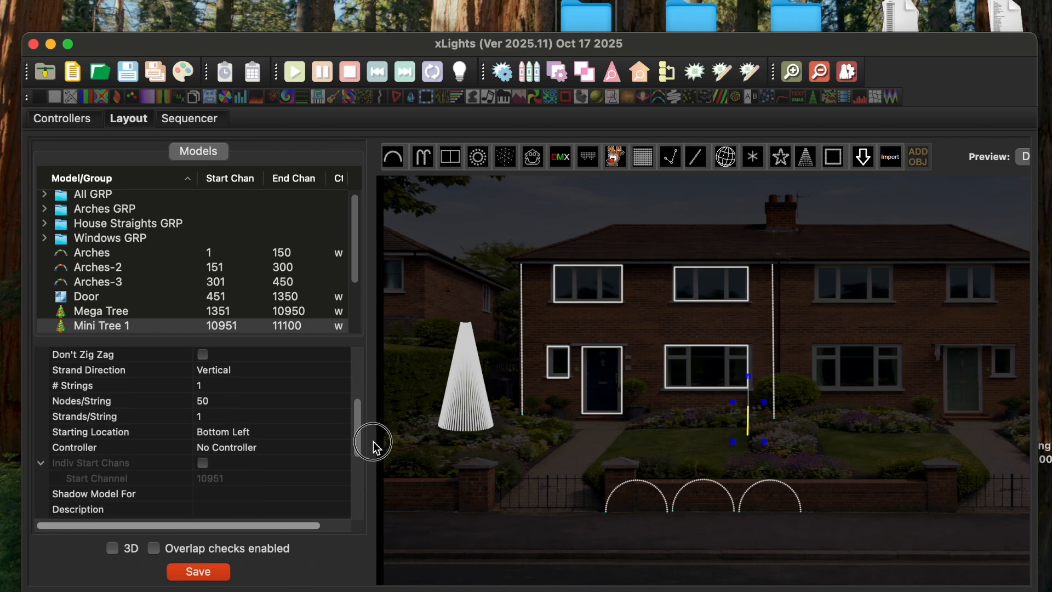
click(222, 402)
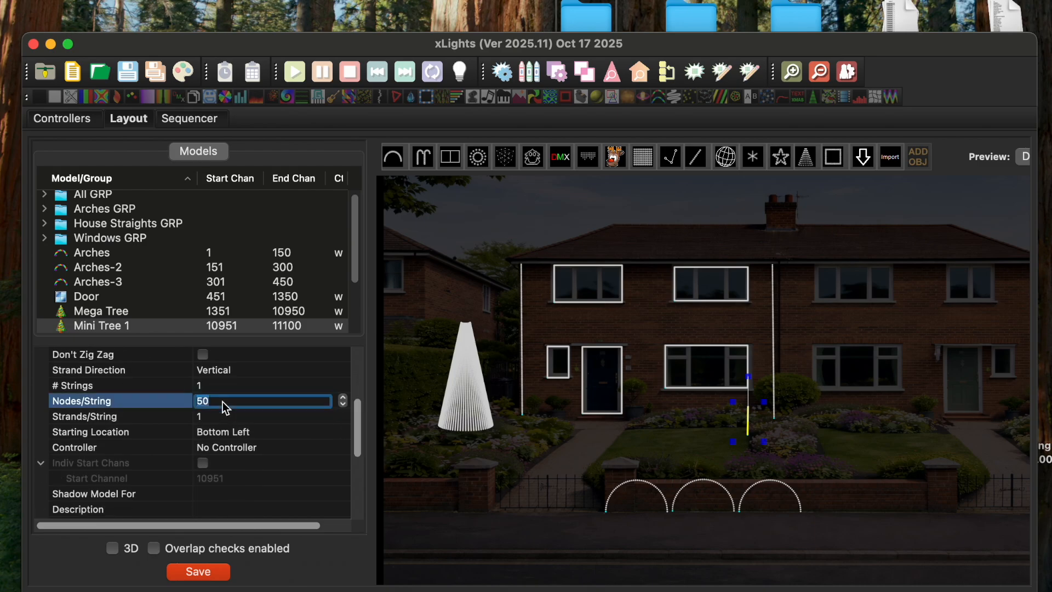
text(200)
key(Return)
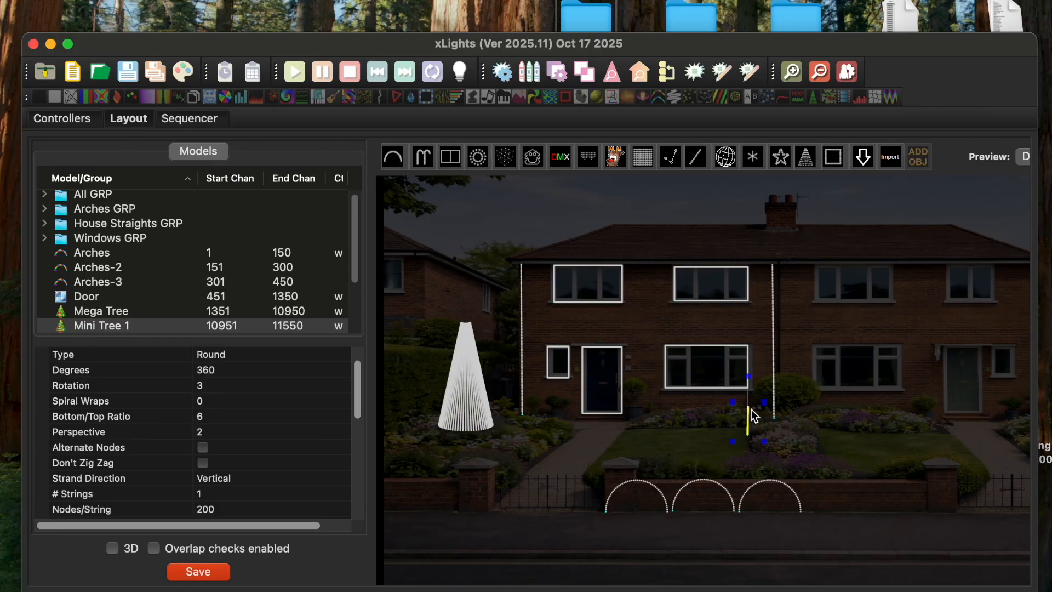
Step: Set Mini Tree 1's strands per string to 10
scroll(259, 456, down, 4)
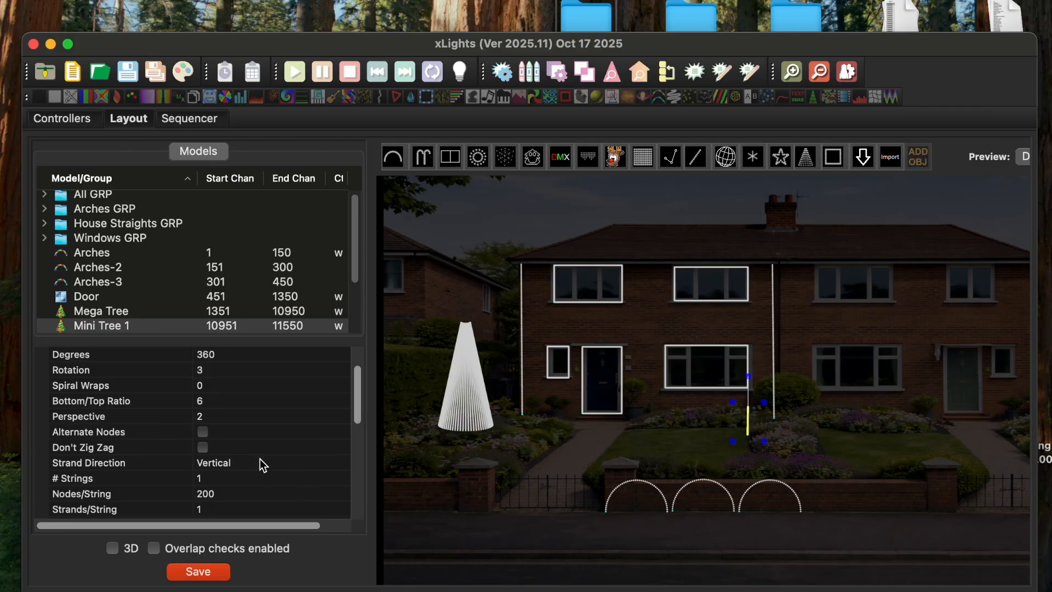
click(228, 462)
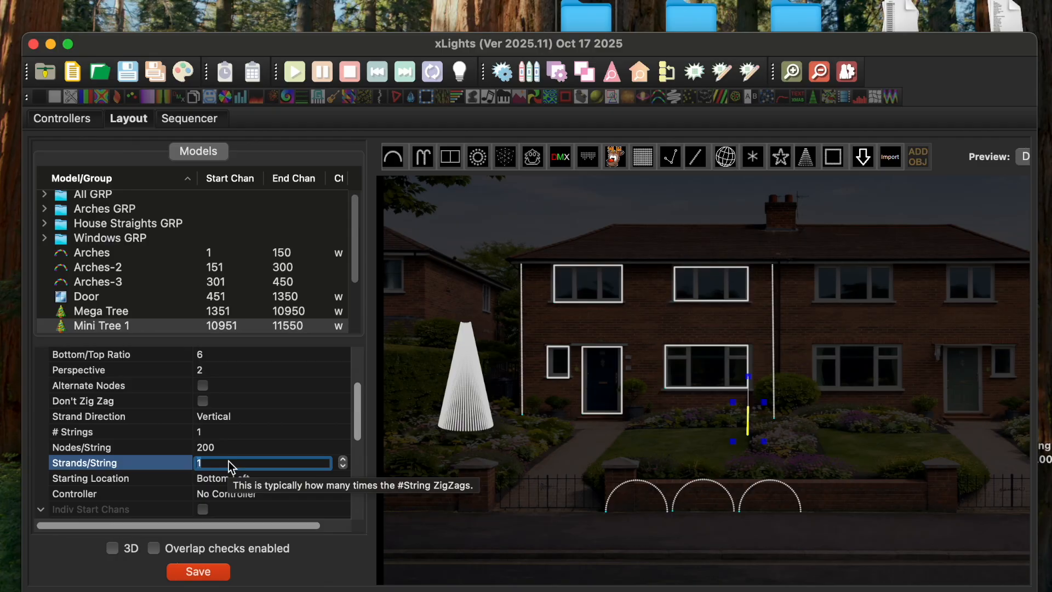
text(10)
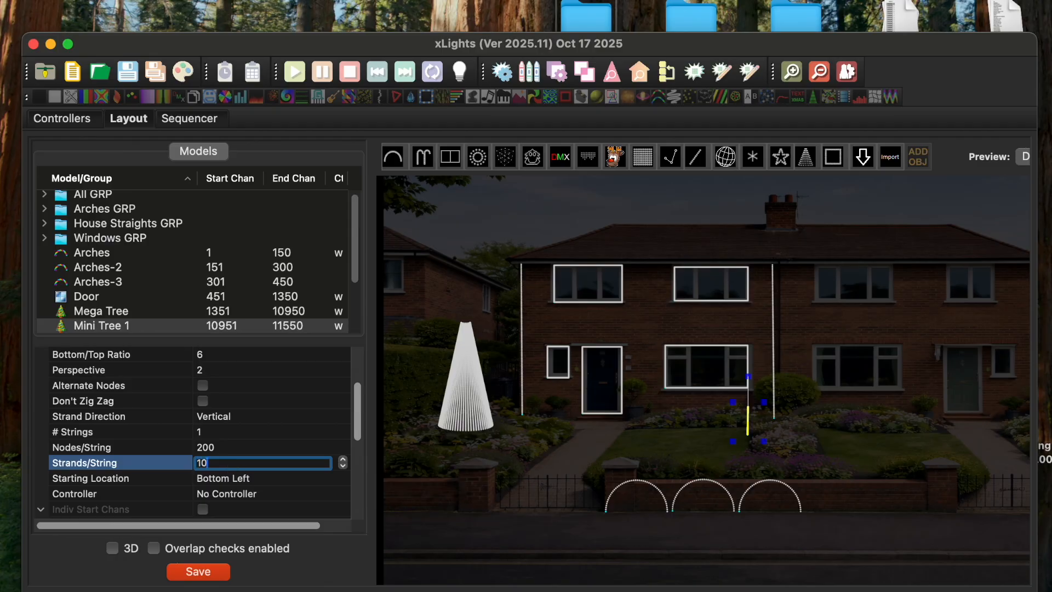
key(Return)
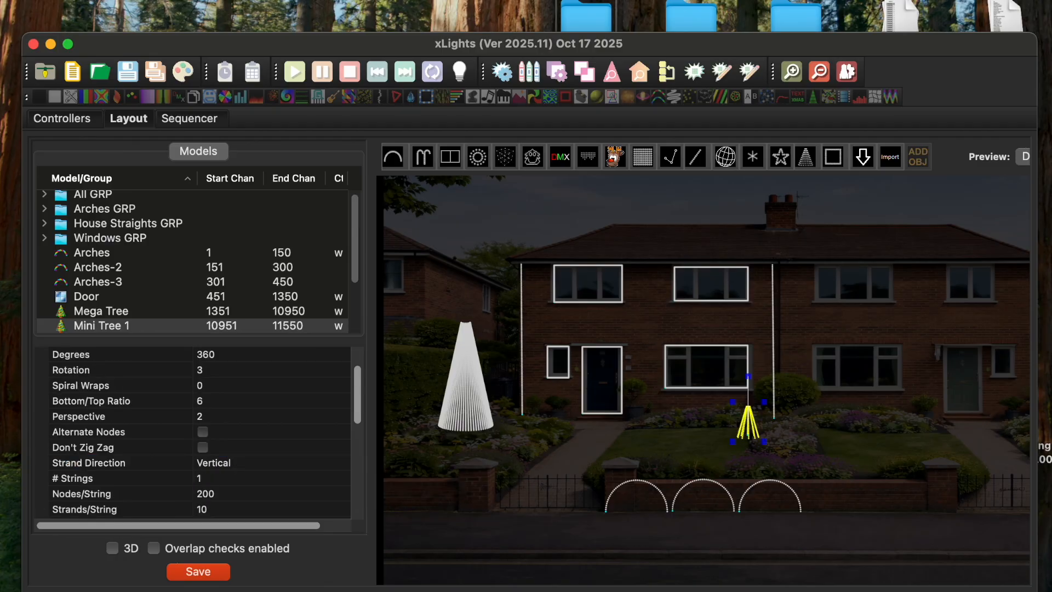
Step: Copy Mini Tree 1 and paste the duplicate beside it on the lawn
scroll(786, 428, up, 5)
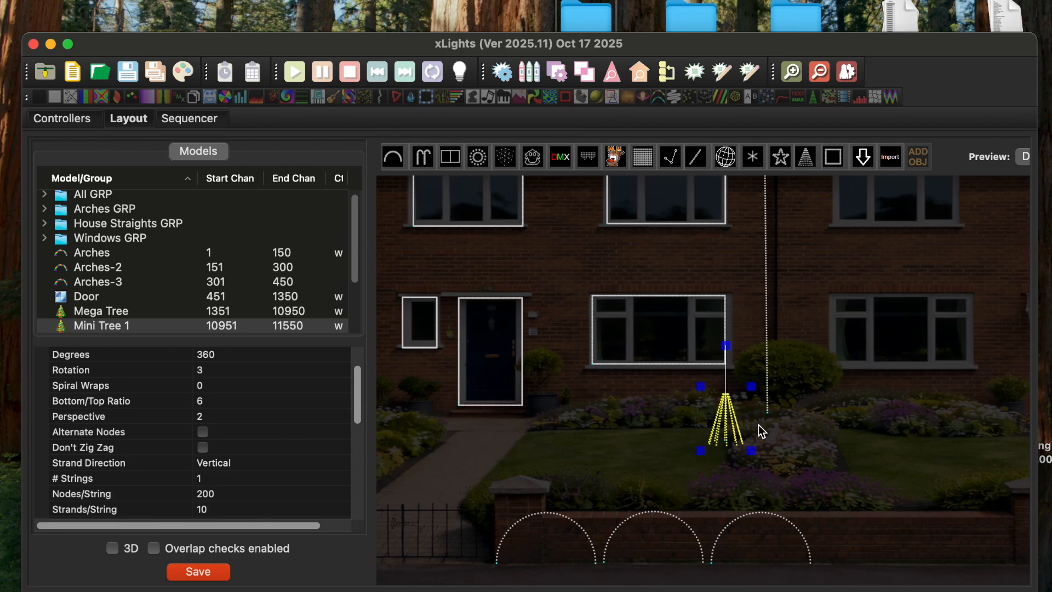
scroll(758, 425, down, 5)
click(642, 430)
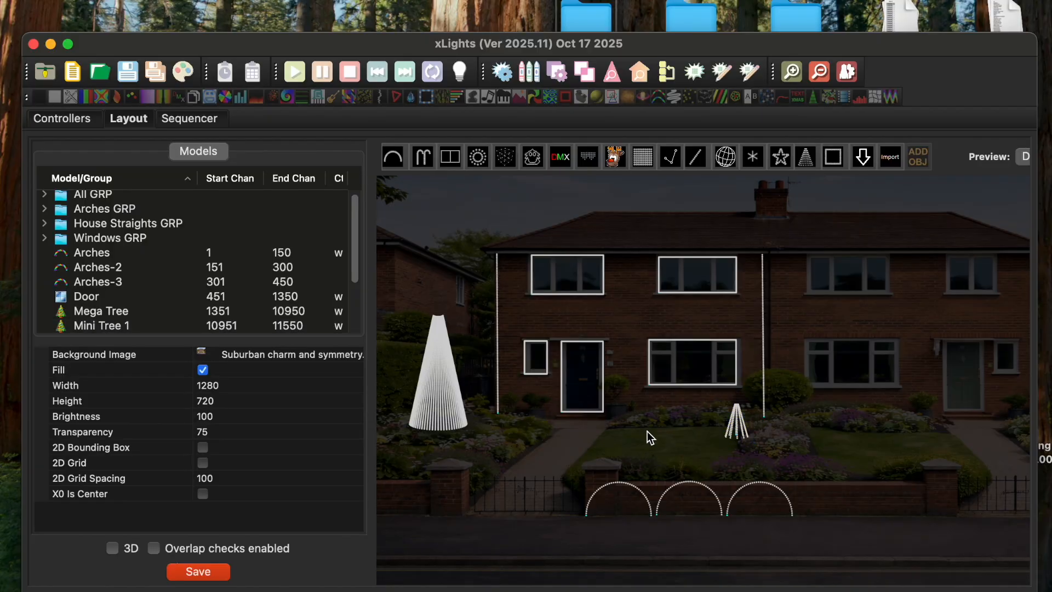
click(738, 427)
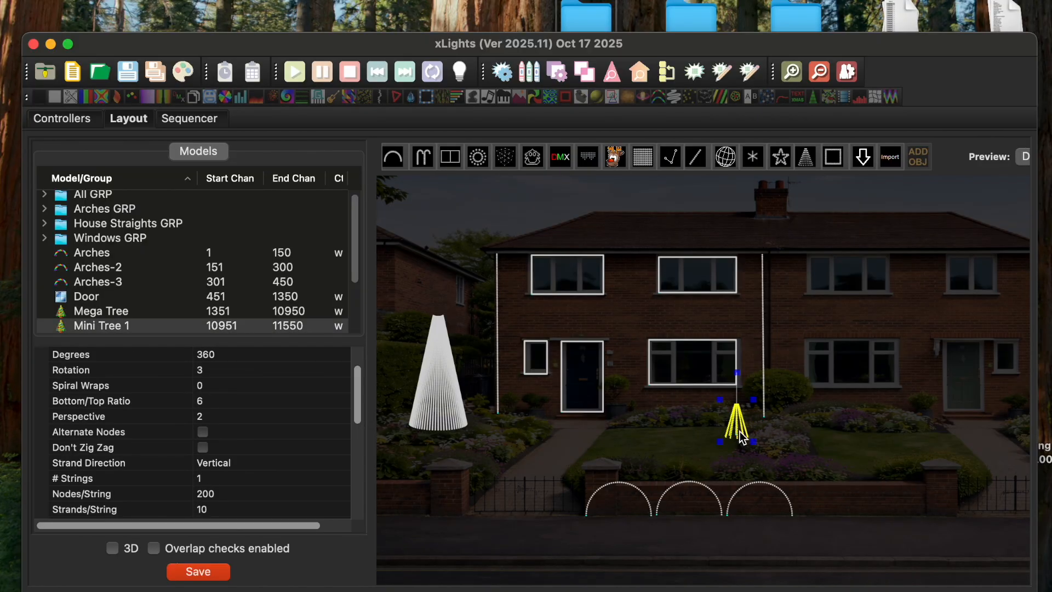
click(752, 459)
key(ctrl+v)
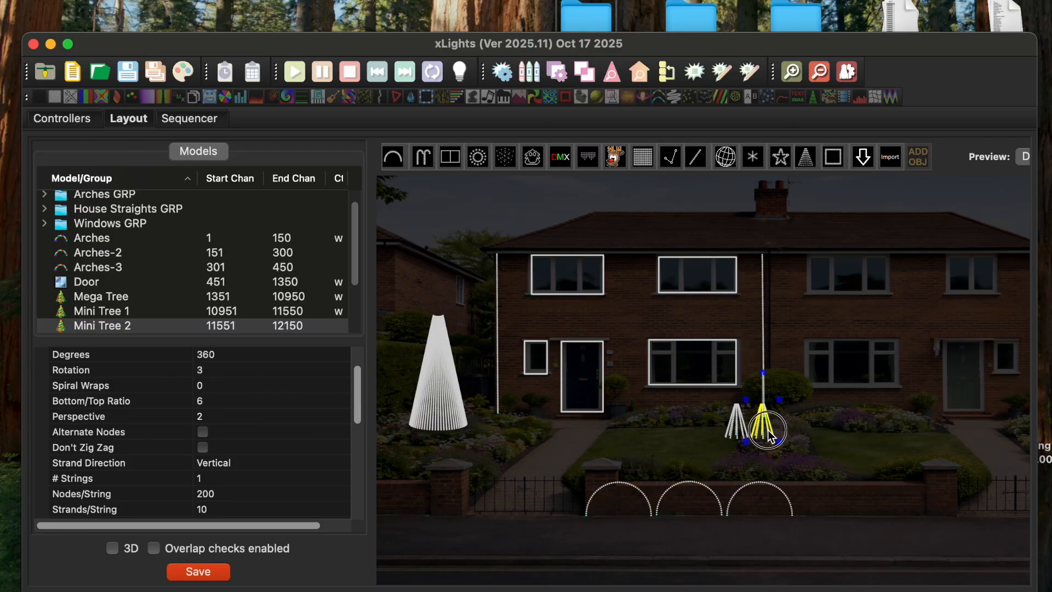
Step: Move Mini Tree 2 lower on the lawn, below and beside Mini Tree 1, and deselect it
drag(767, 427, 767, 466)
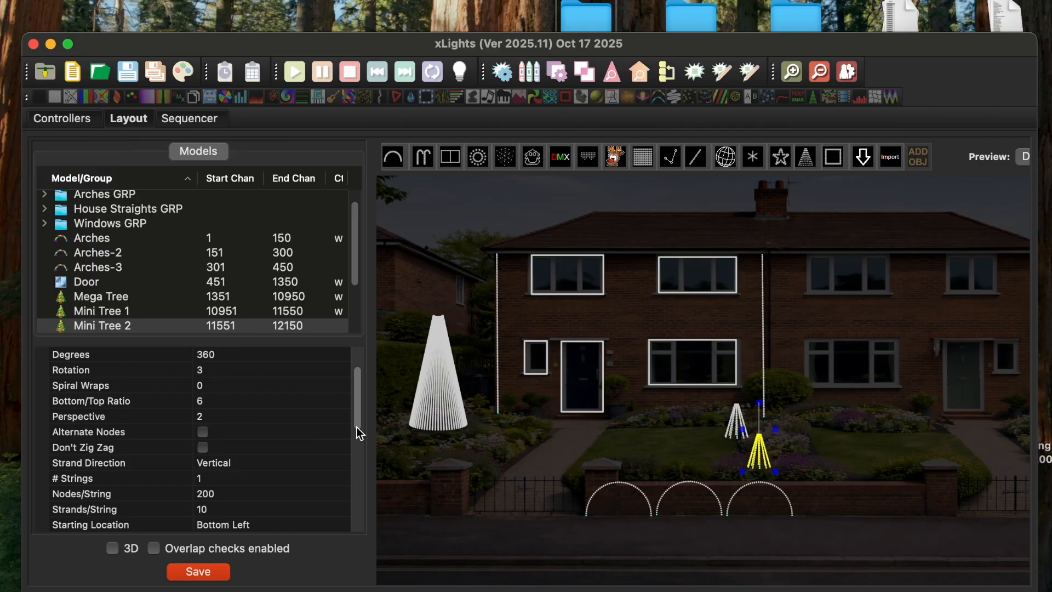
drag(356, 426, 347, 352)
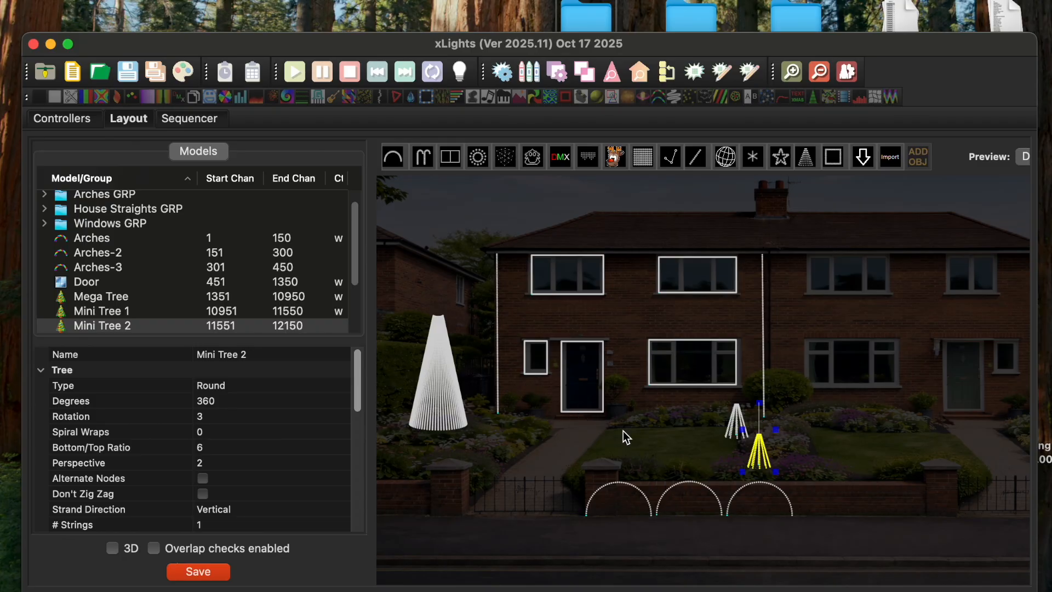
click(804, 253)
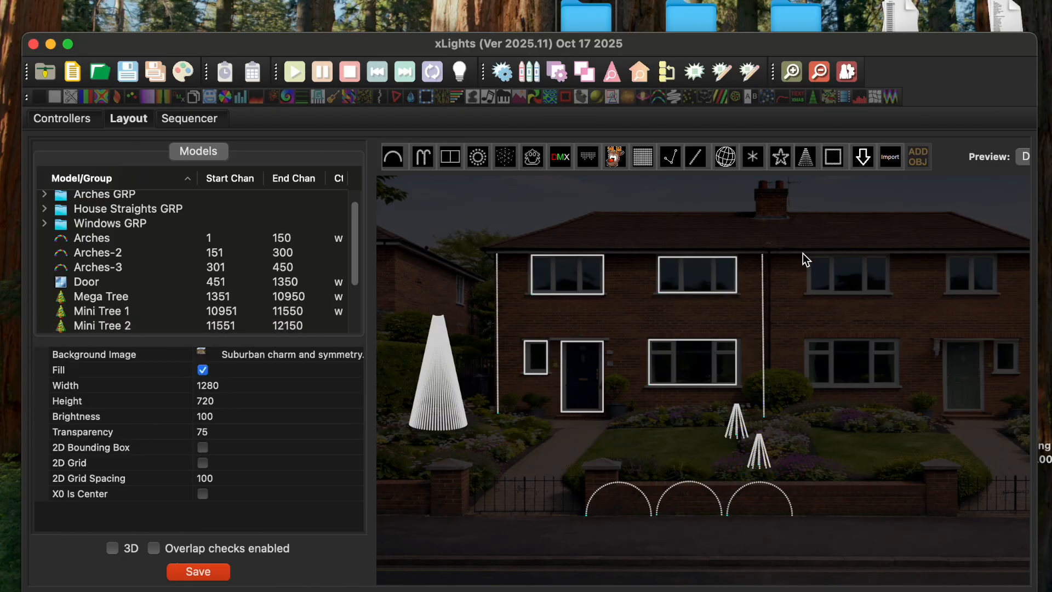
Step: Add a star model directly above the top of the Mega Tree
click(781, 158)
drag(417, 266, 440, 301)
click(475, 316)
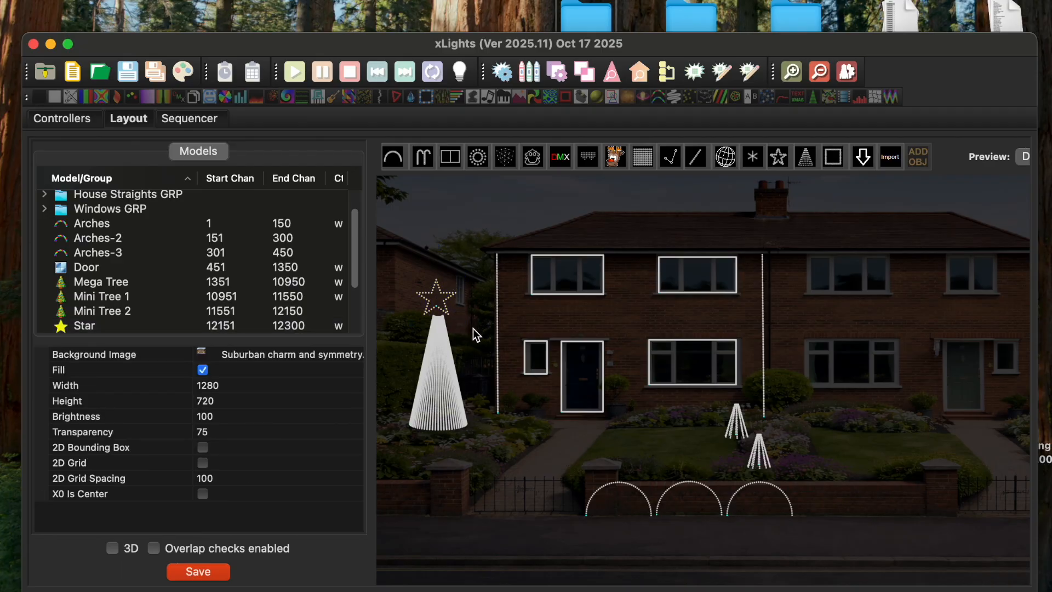
Step: Rename the star above the Mega Tree as Mega Star and nudge it into line with the treetop
click(442, 300)
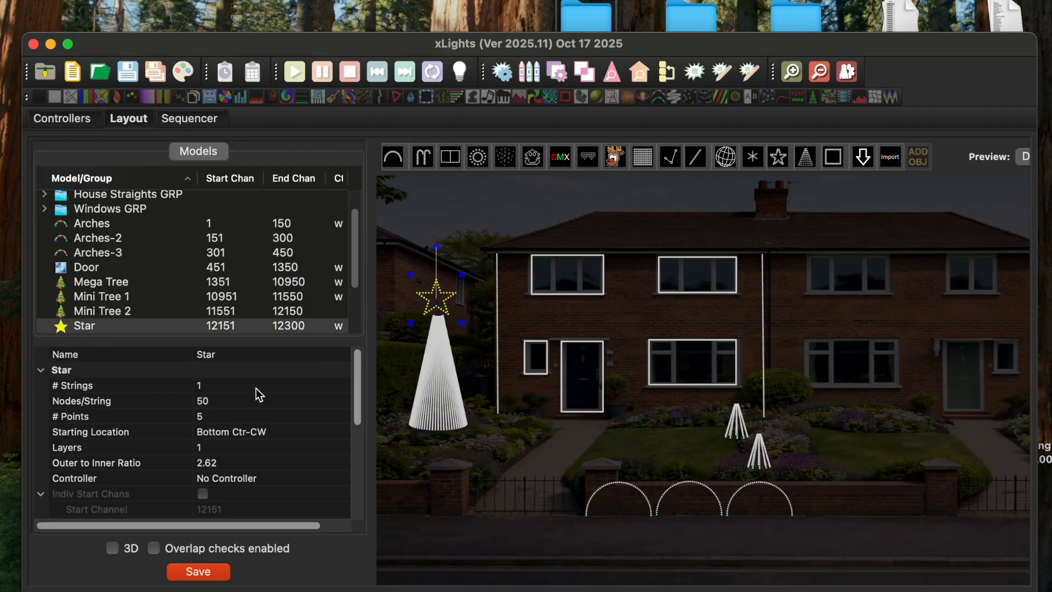
click(203, 359)
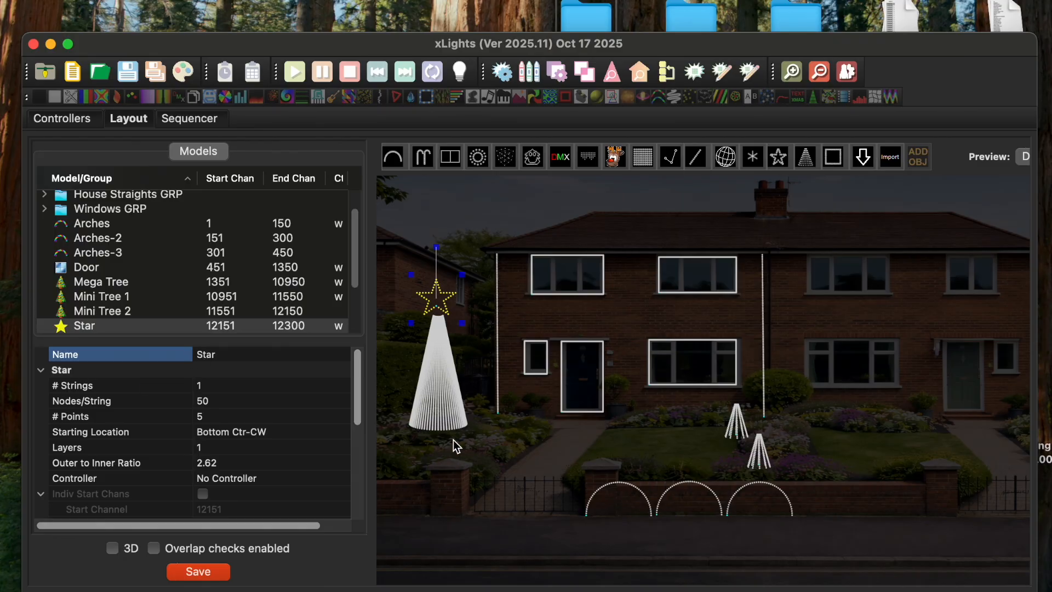
click(201, 354)
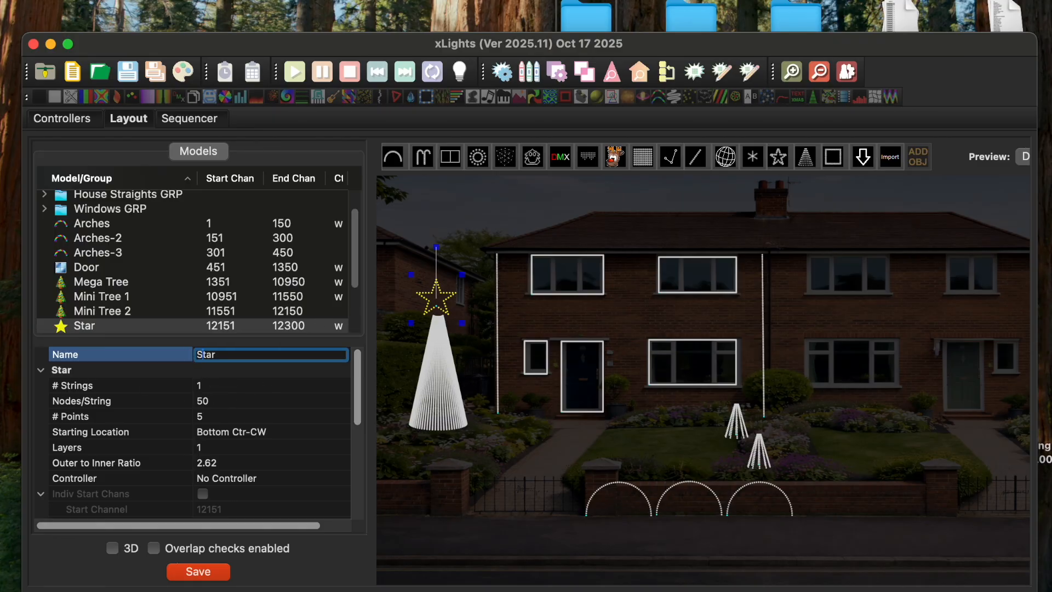
text(Mega)
key(Return)
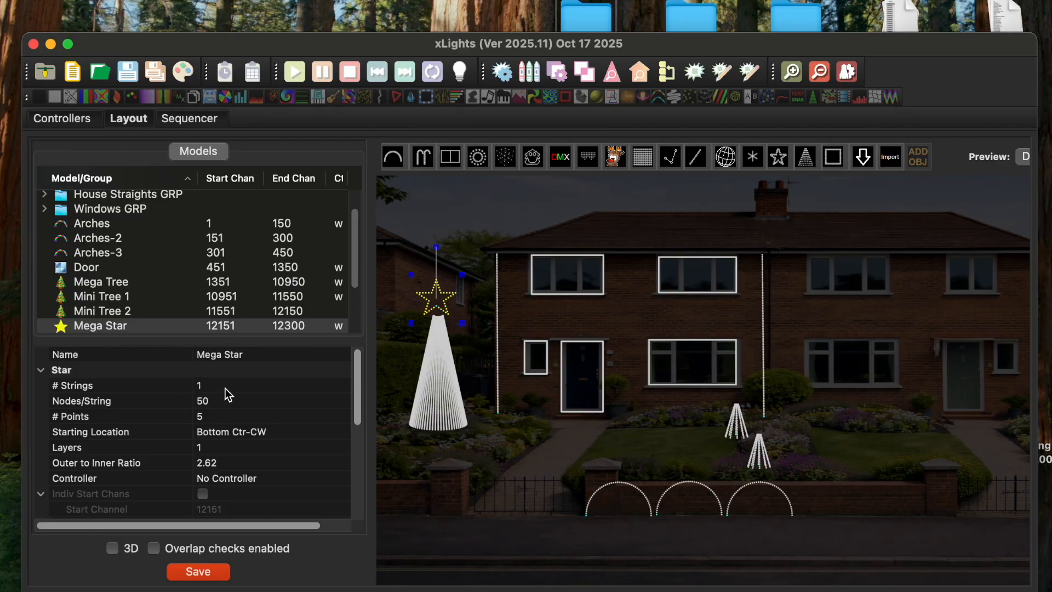
mouse_move(223, 386)
drag(441, 302, 443, 303)
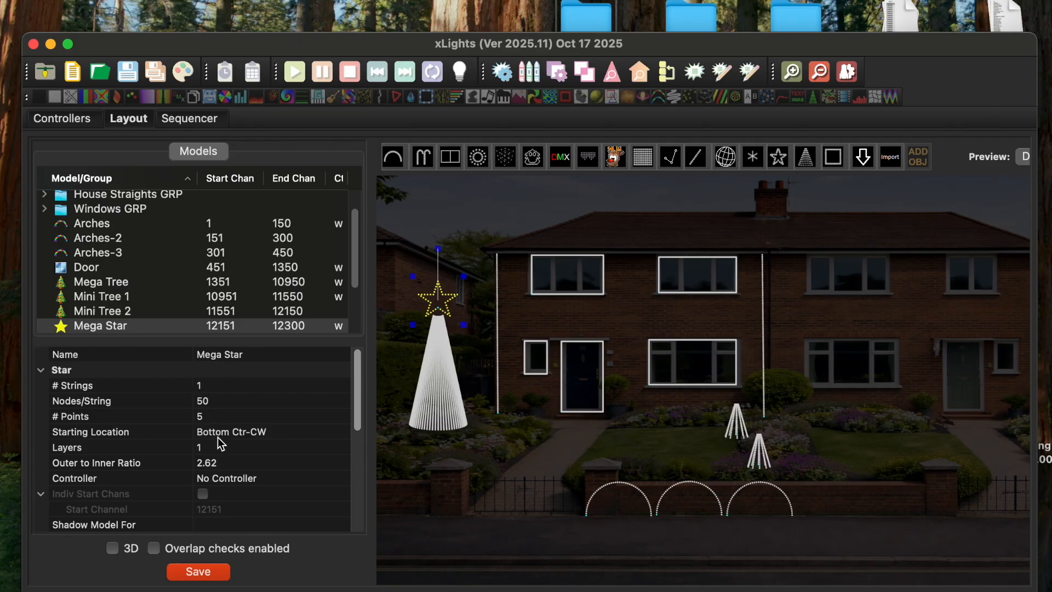
Step: Set the Mega Star's nodes per string to 370 and reselect the star
click(215, 405)
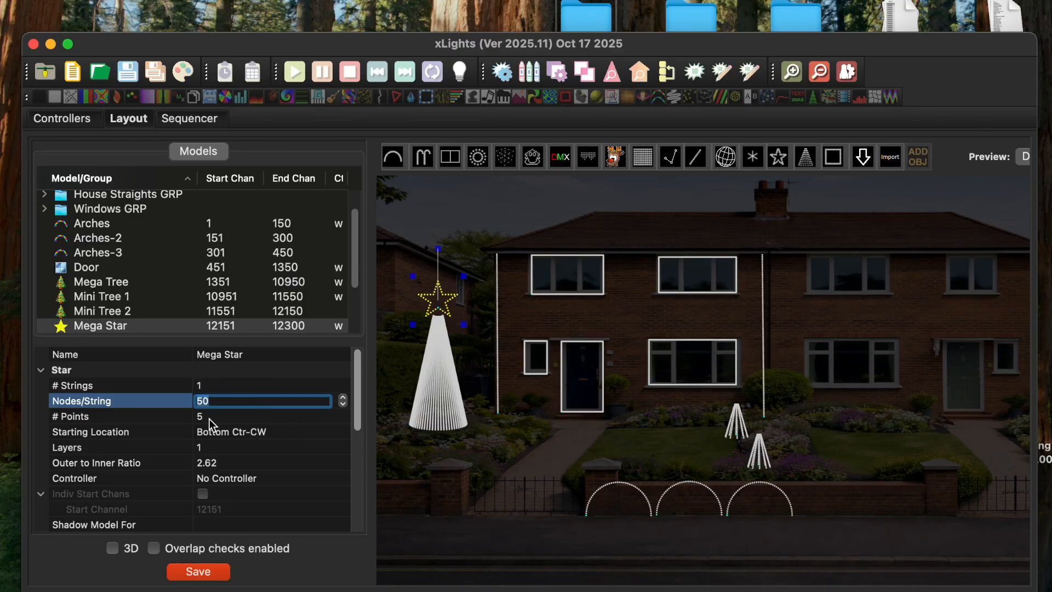
click(207, 387)
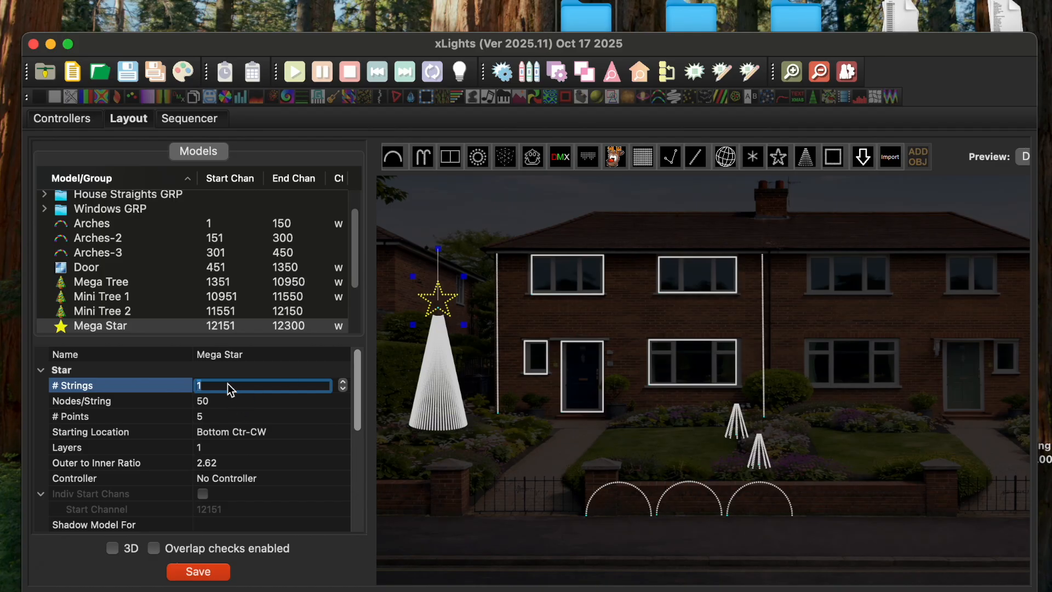
click(223, 406)
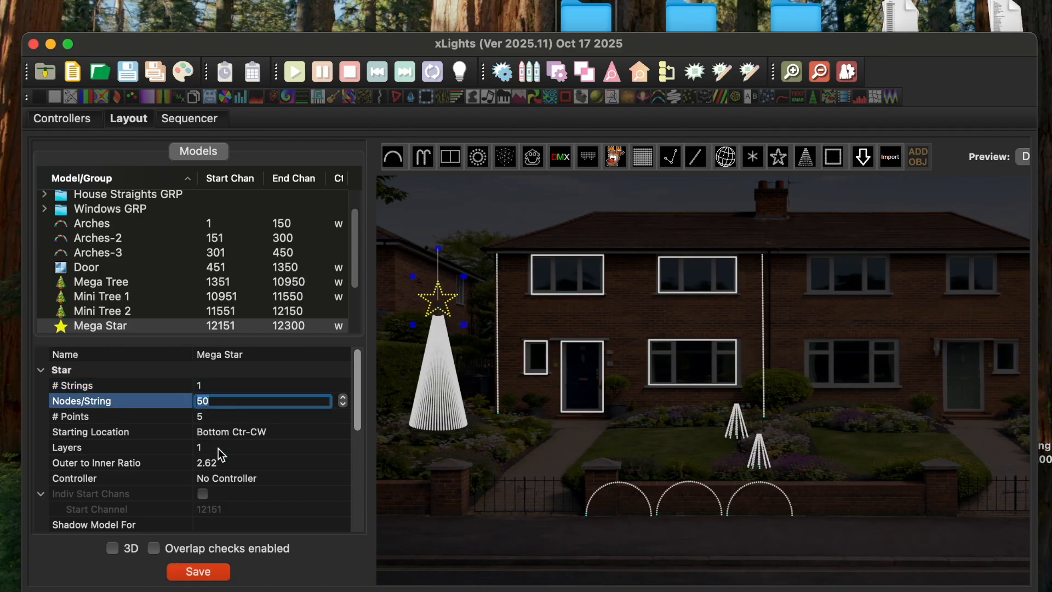
text(370)
key(Return)
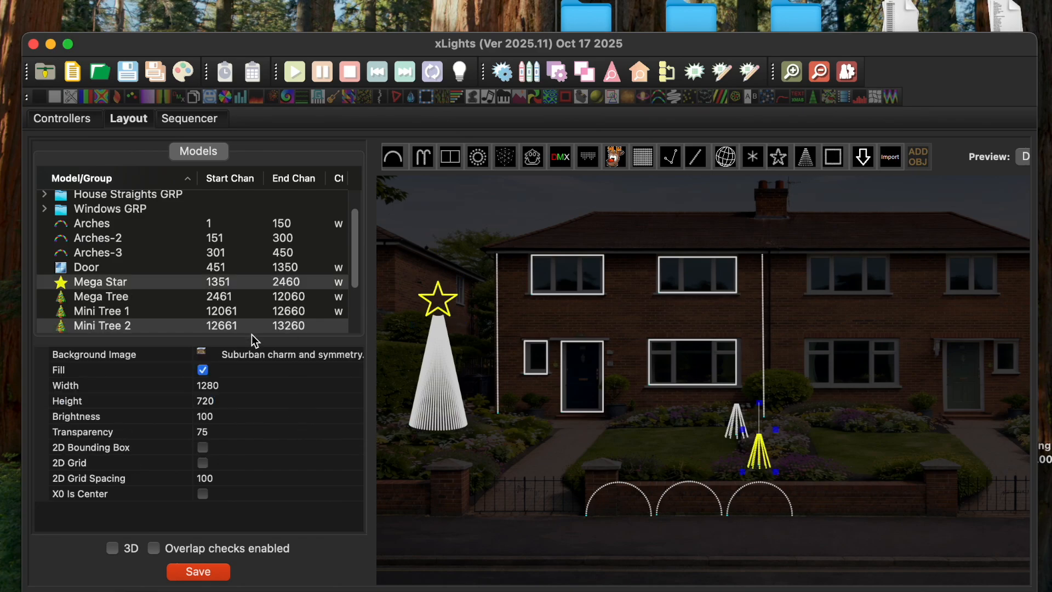
click(473, 315)
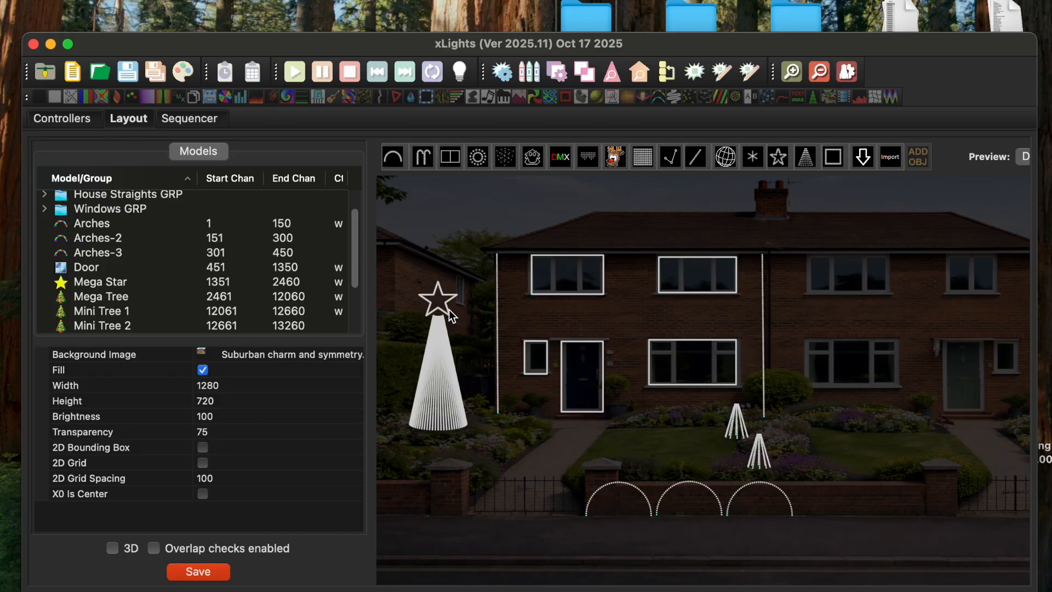
click(449, 310)
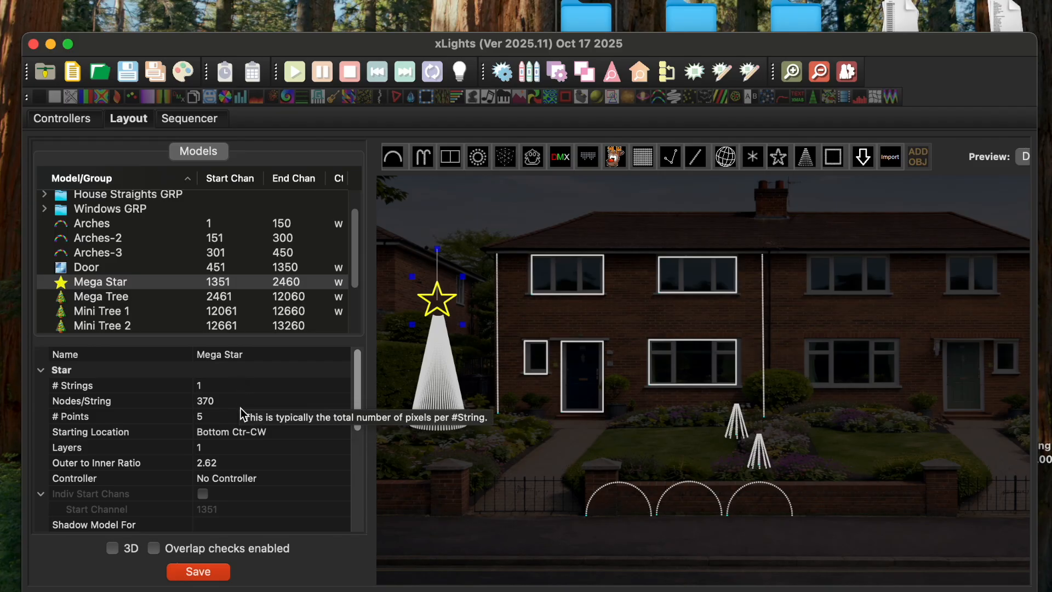
Step: Try 6 points on the Mega Star and return it to 5 points
click(212, 419)
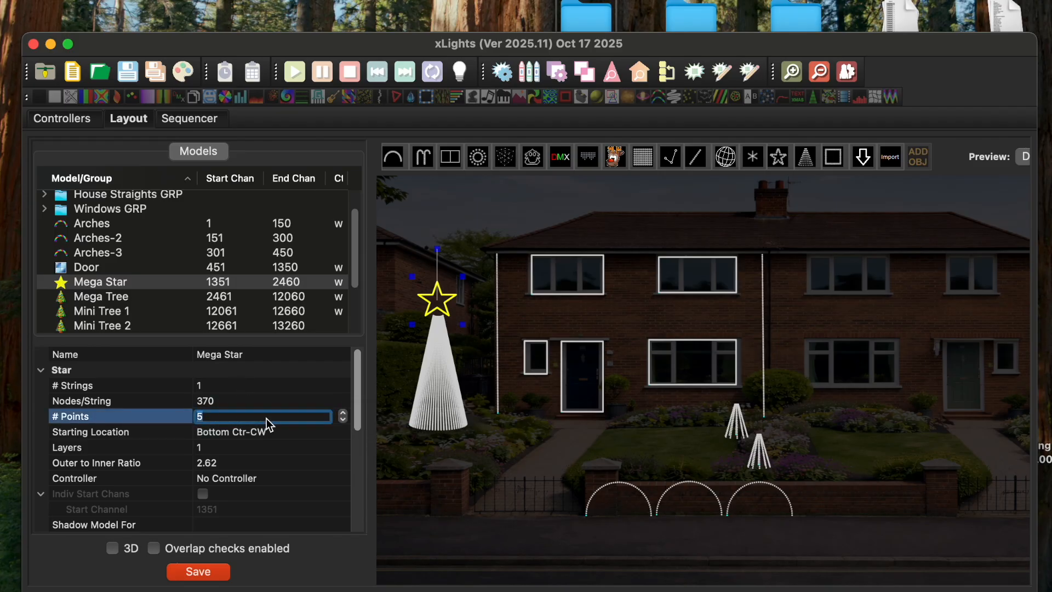
click(345, 412)
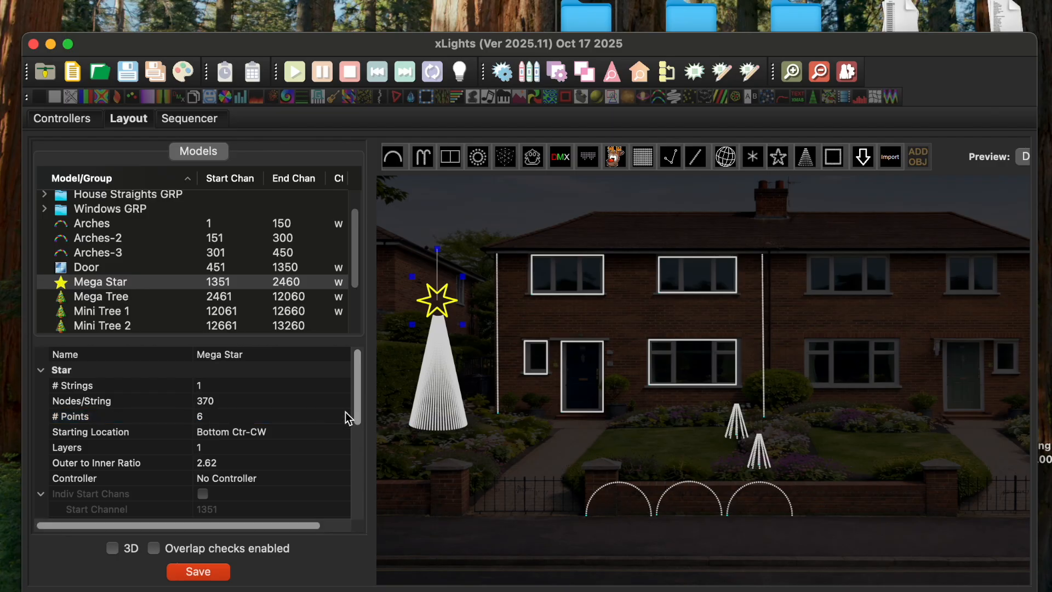
click(342, 415)
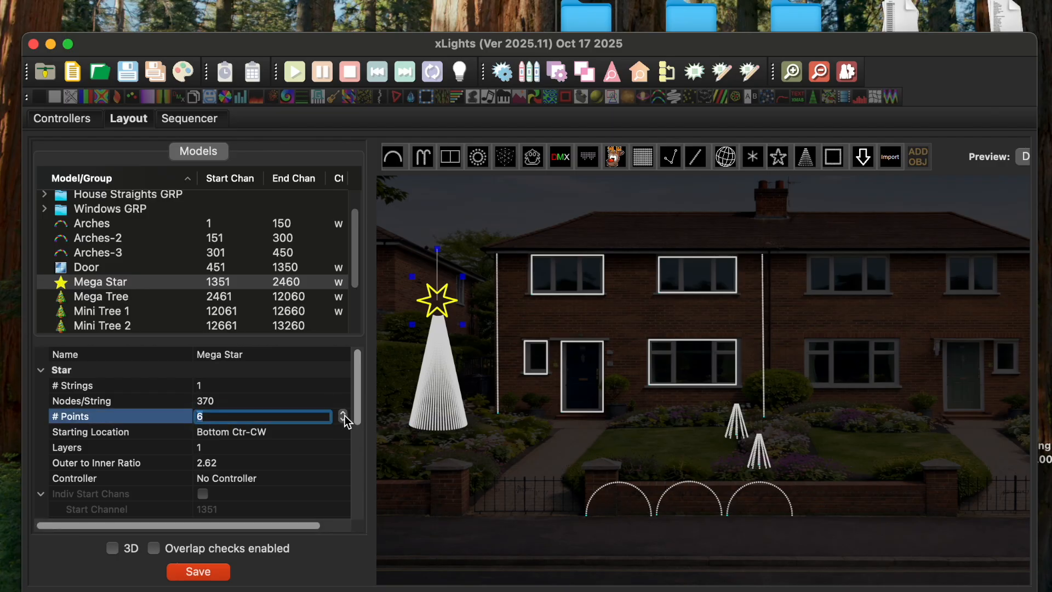
click(346, 419)
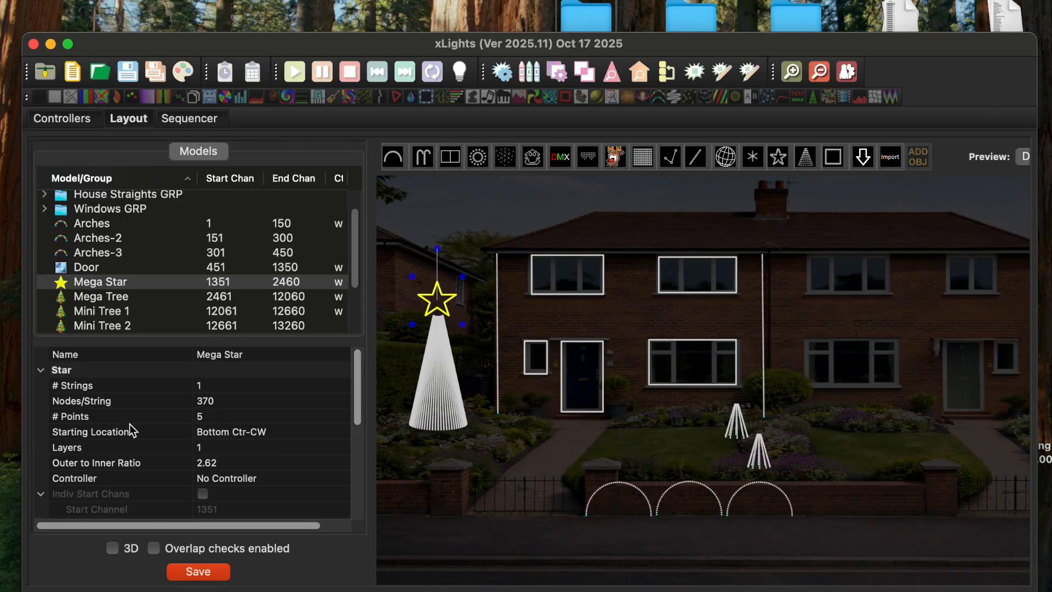
Step: Set the Mega Star's number of layers to 9
click(84, 448)
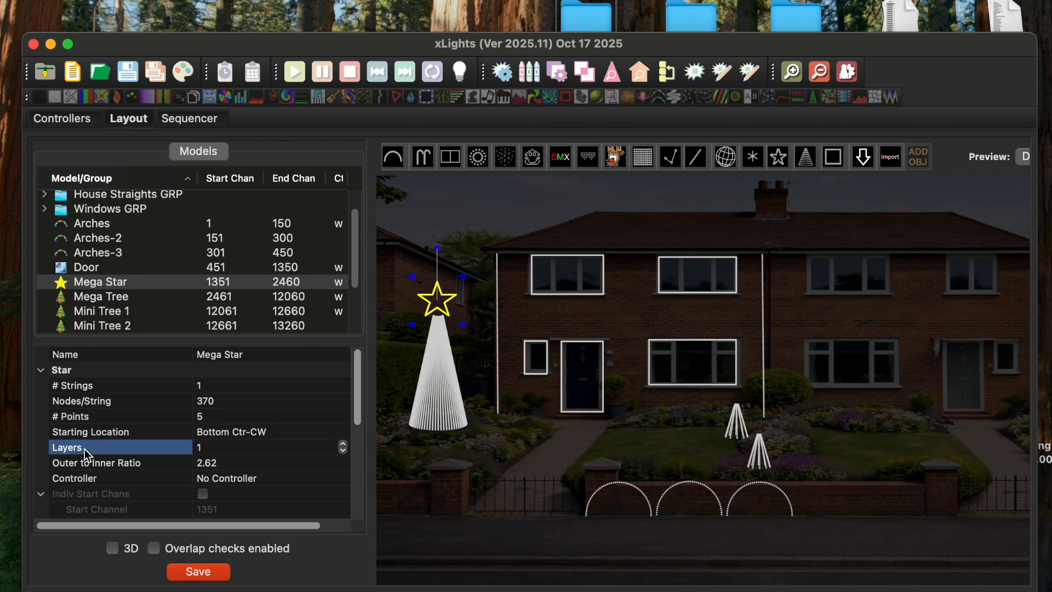
click(342, 444)
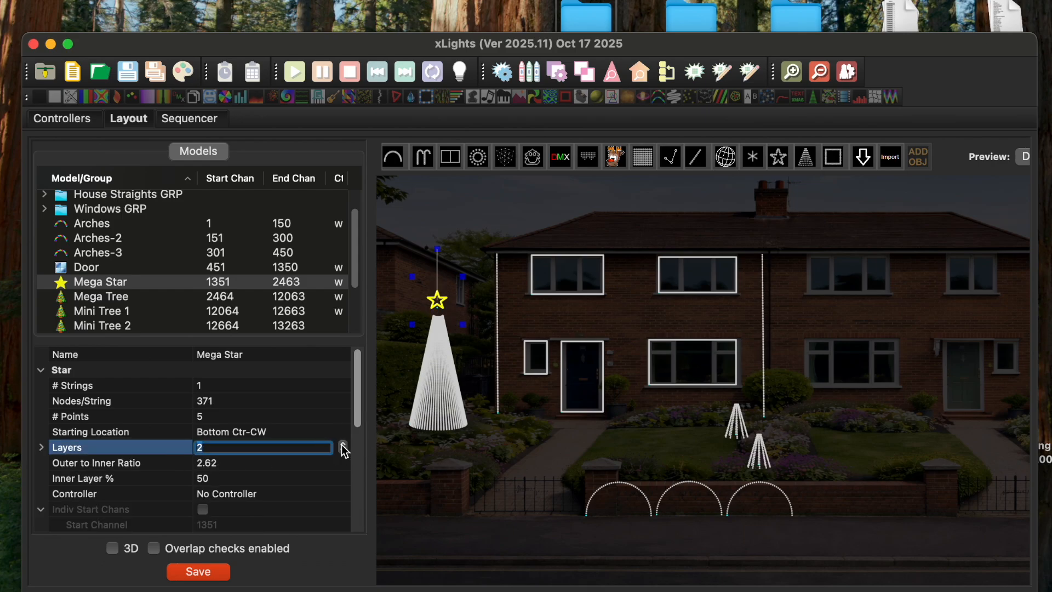
click(343, 443)
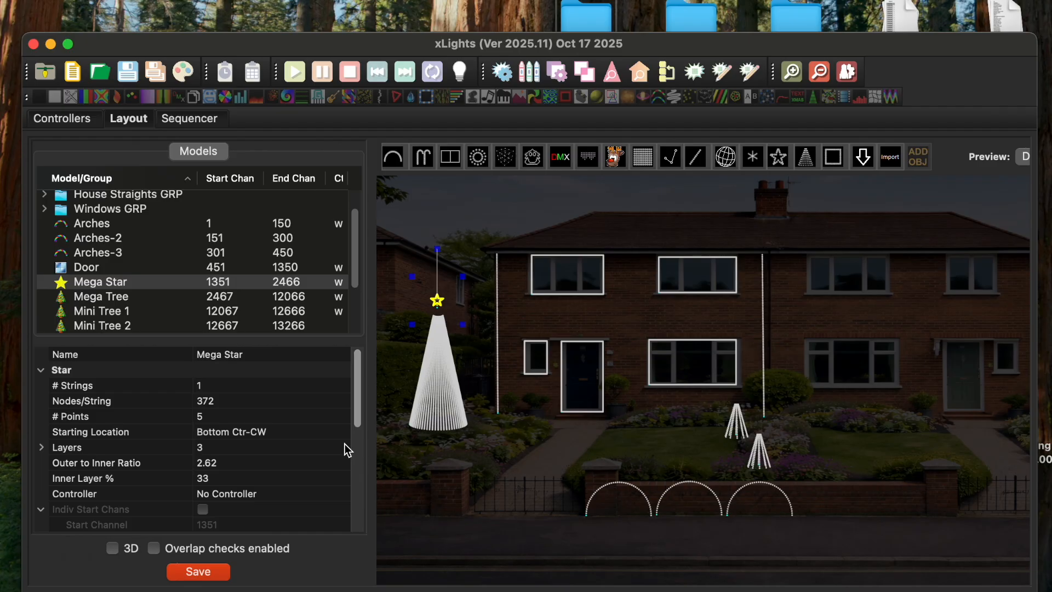
click(208, 448)
text(9)
key(Return)
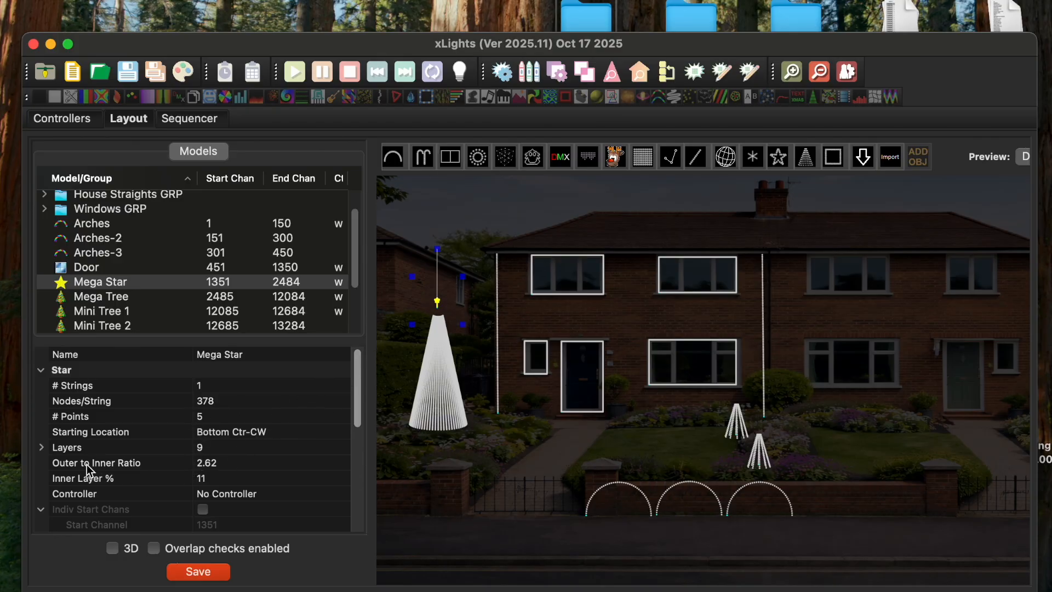
Step: Expand the Mega Star's layer settings and set the Inside layer and Layer 2 to 10 nodes each
scroll(242, 459, down, 1)
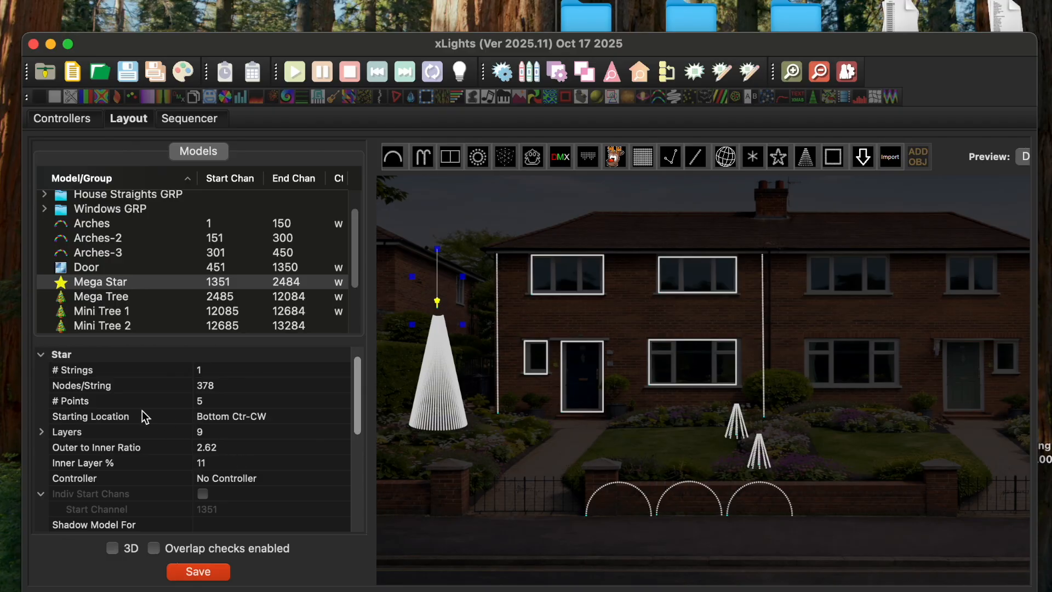
click(42, 433)
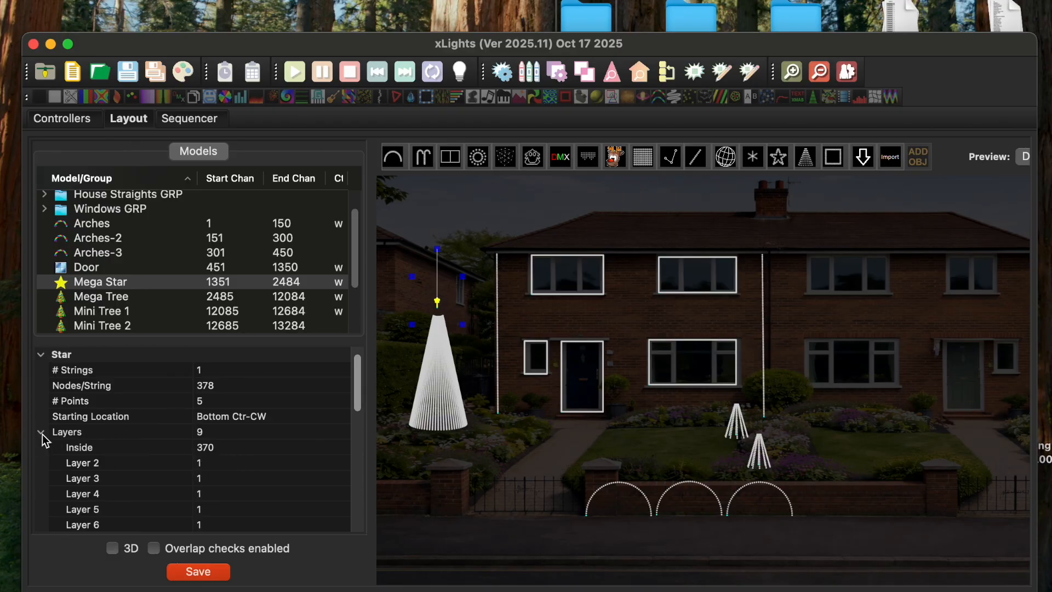
scroll(150, 456, down, 2)
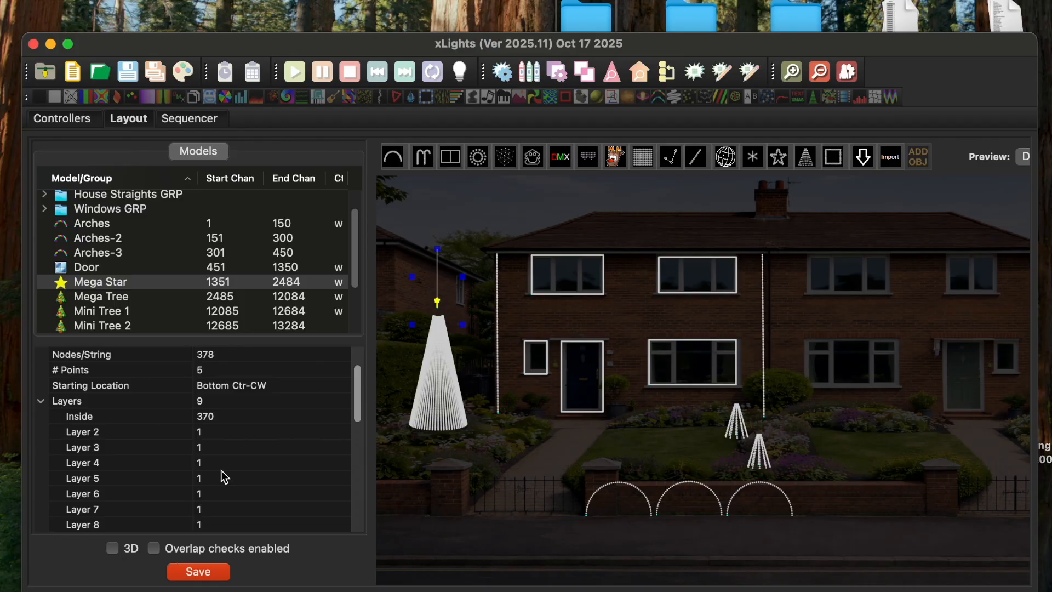
click(218, 417)
text(10)
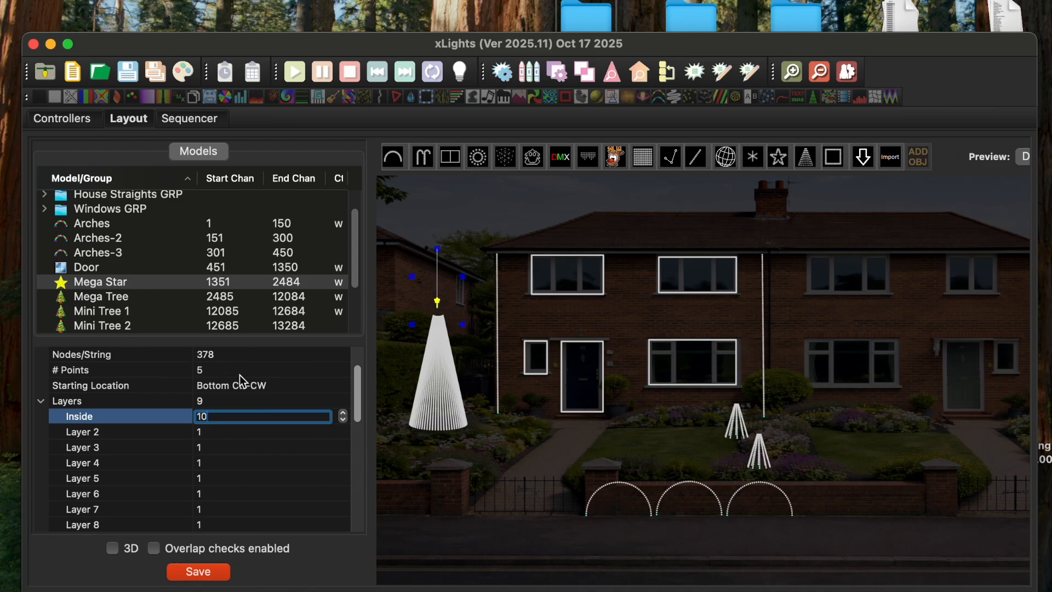
click(284, 435)
click(232, 477)
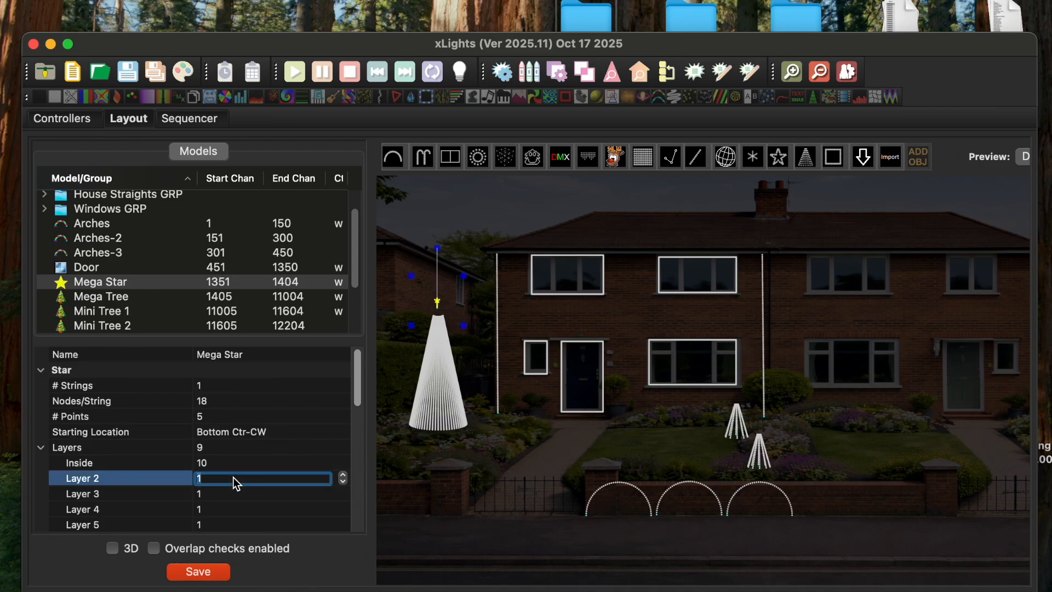
text(10)
Step: Set the Mega Star's Layer 3 to 20 nodes and Layer 4 to 30 nodes
click(235, 494)
click(235, 495)
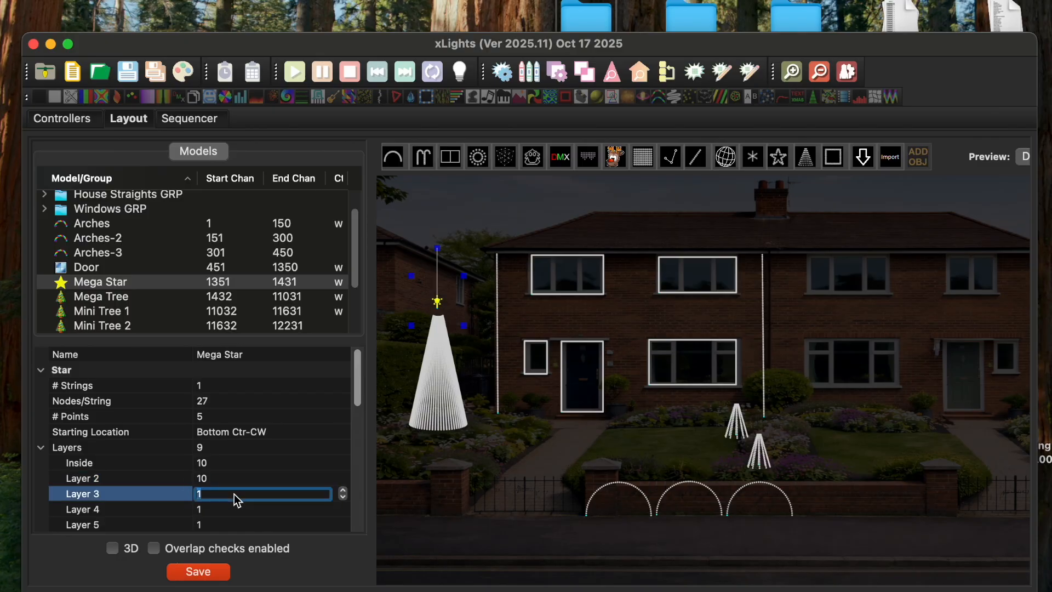
text(20)
click(217, 508)
click(215, 509)
text(3)
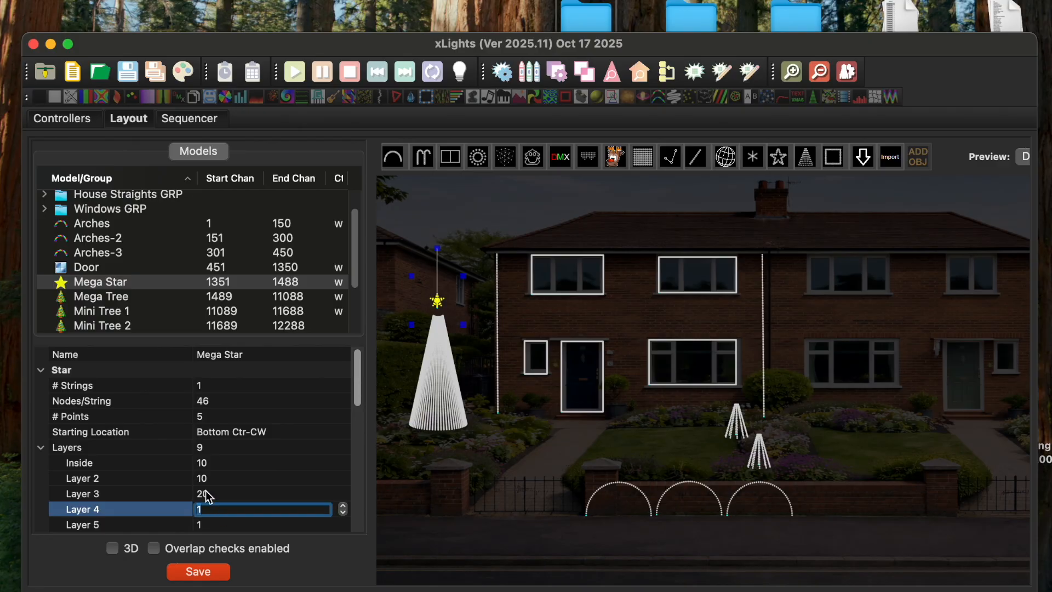
text(0)
Step: Set the Mega Star's Layer 5 to 40 nodes and Layer 6 to 50 nodes
click(224, 524)
click(202, 508)
text(40)
click(208, 524)
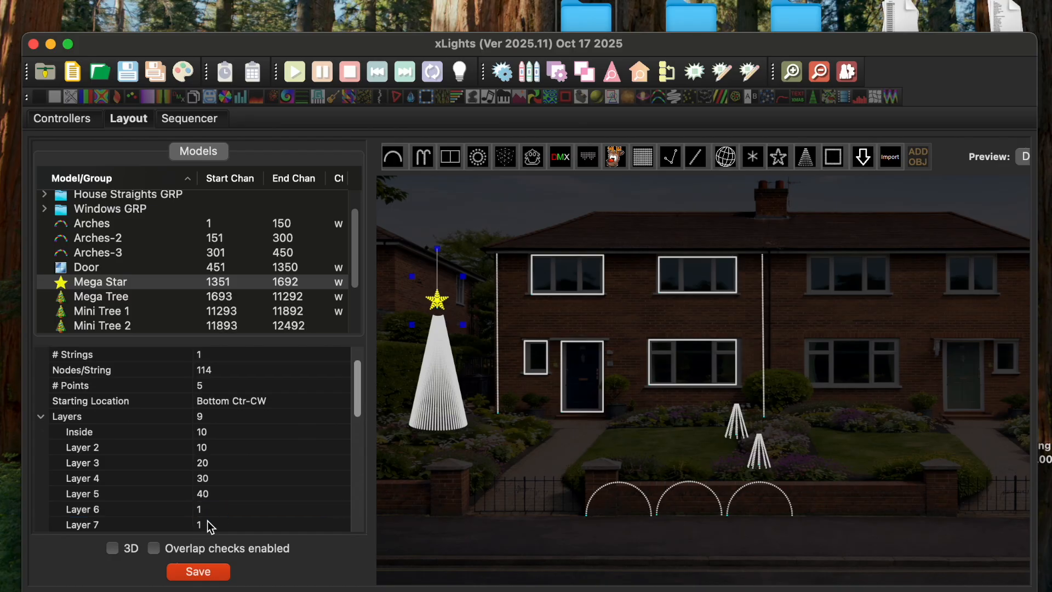
click(220, 512)
text(50)
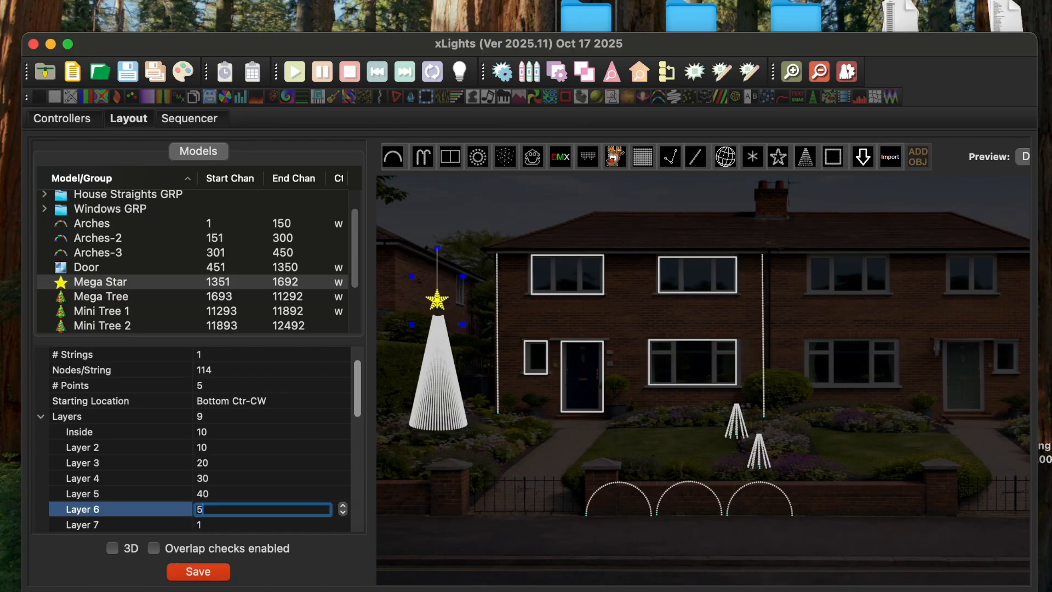
Step: Set the Mega Star's Layer 7 to 60 nodes
click(218, 525)
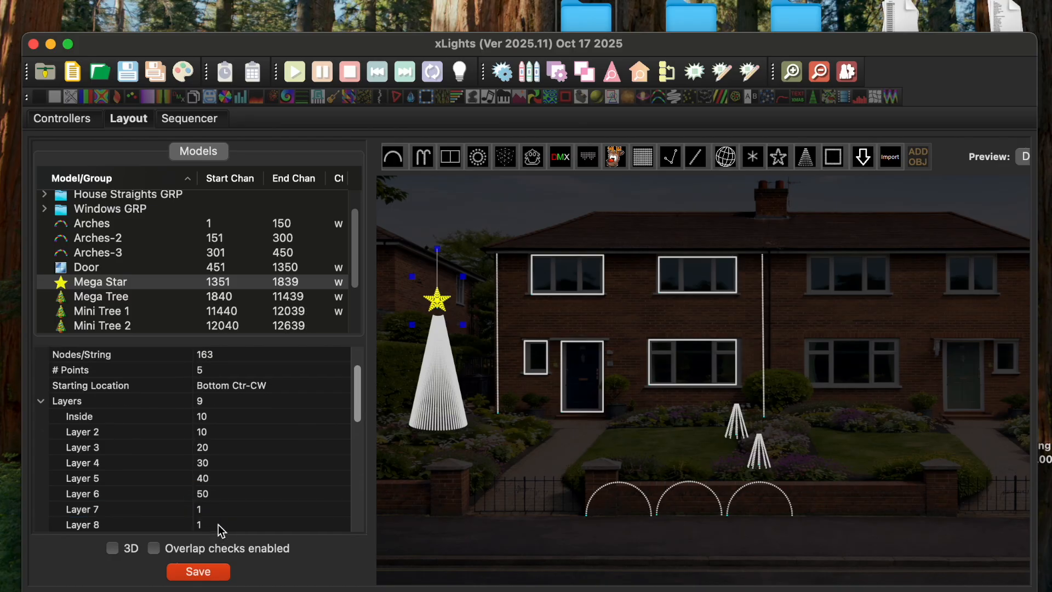
click(211, 510)
text(60)
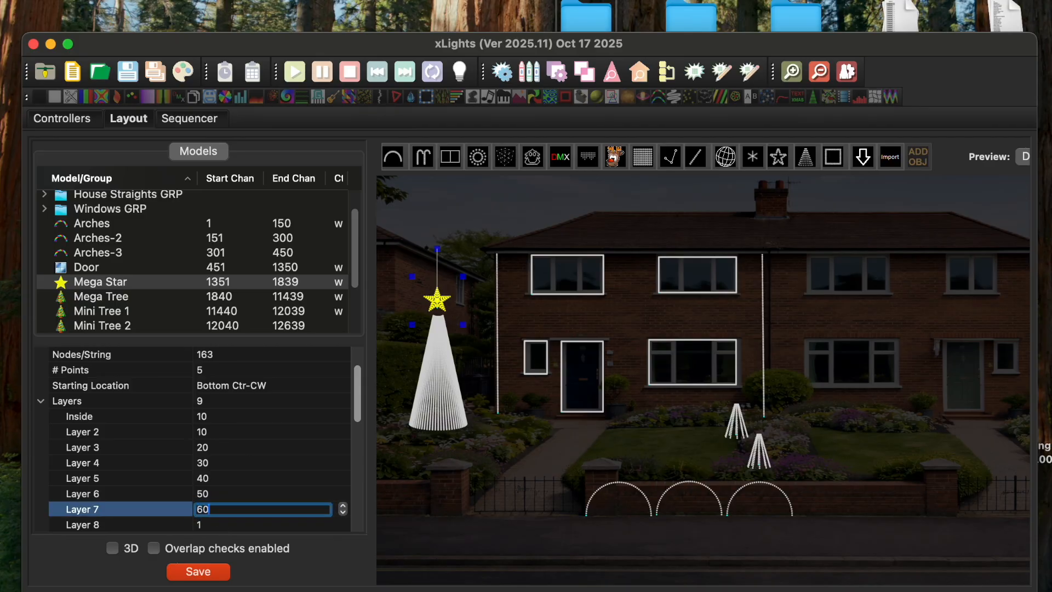
click(222, 522)
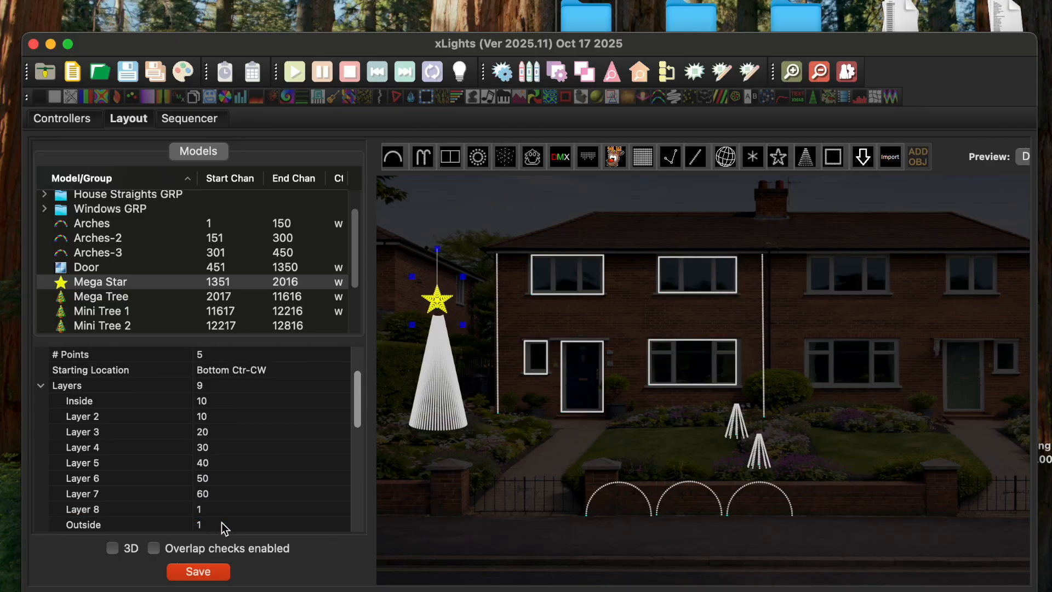
Step: Set the Mega Star's Layer 8 to 70 nodes and its Outside layer to 80 nodes
scroll(217, 456, down, 3)
click(216, 465)
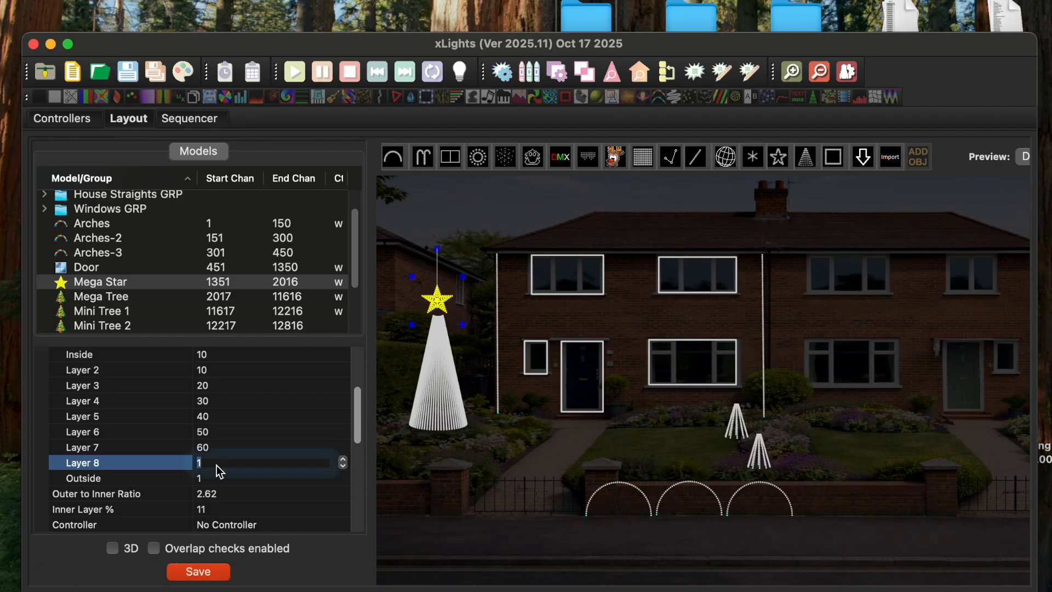
text(70)
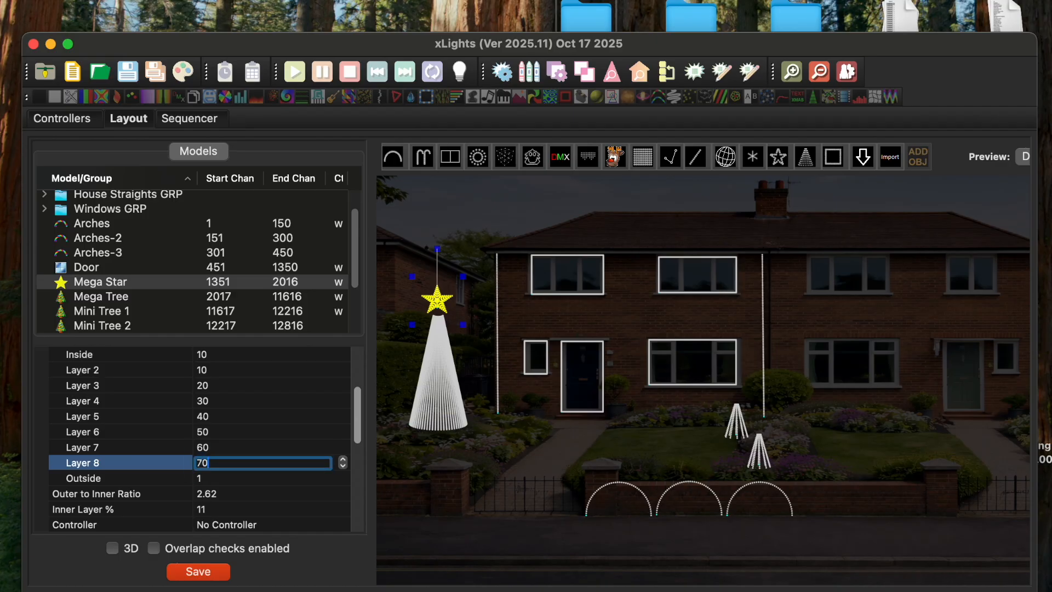
key(Return)
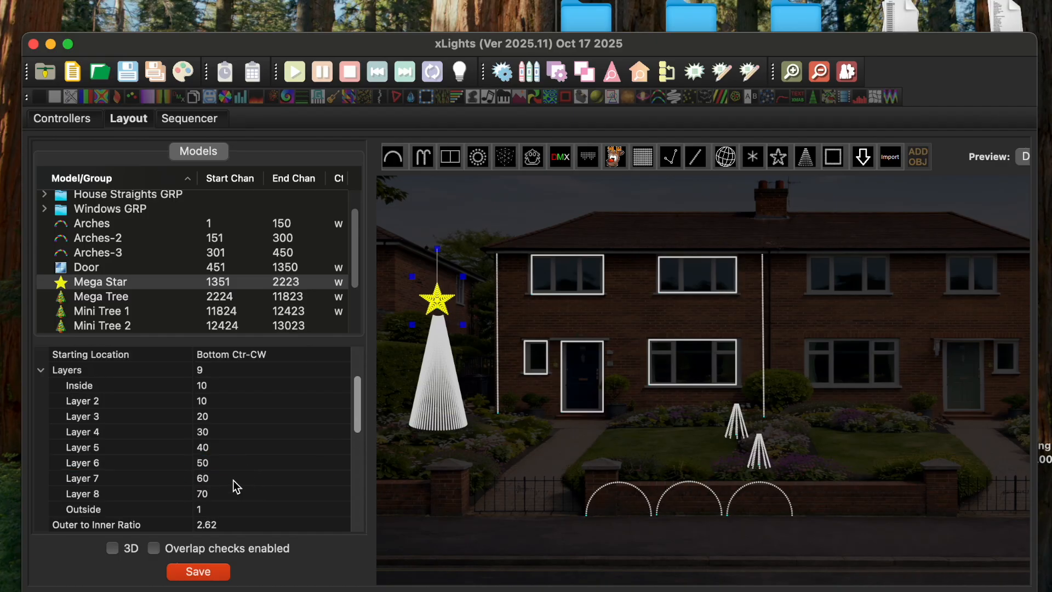
click(223, 509)
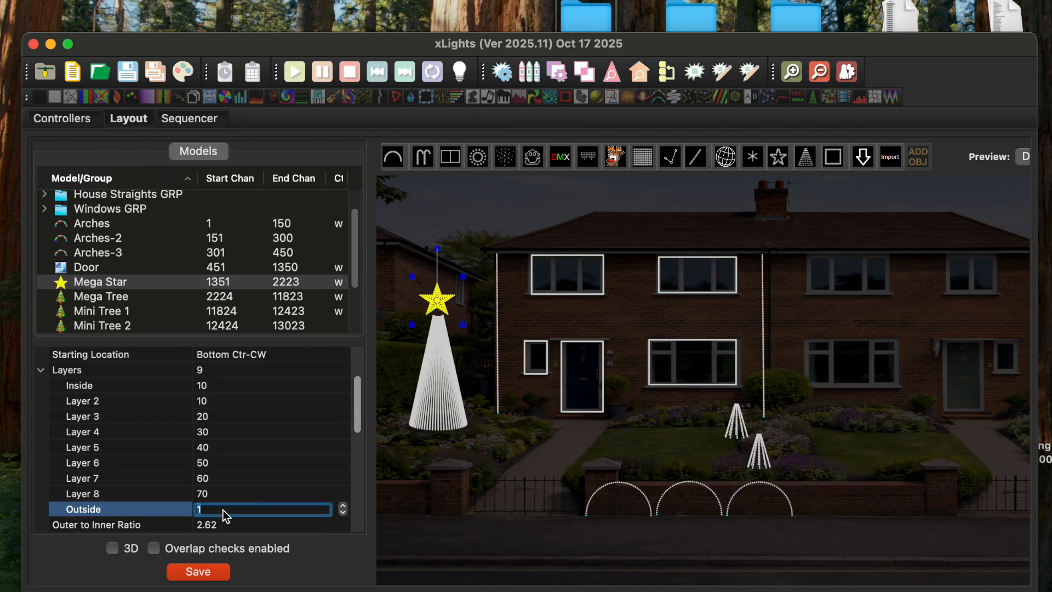
text(80)
key(Return)
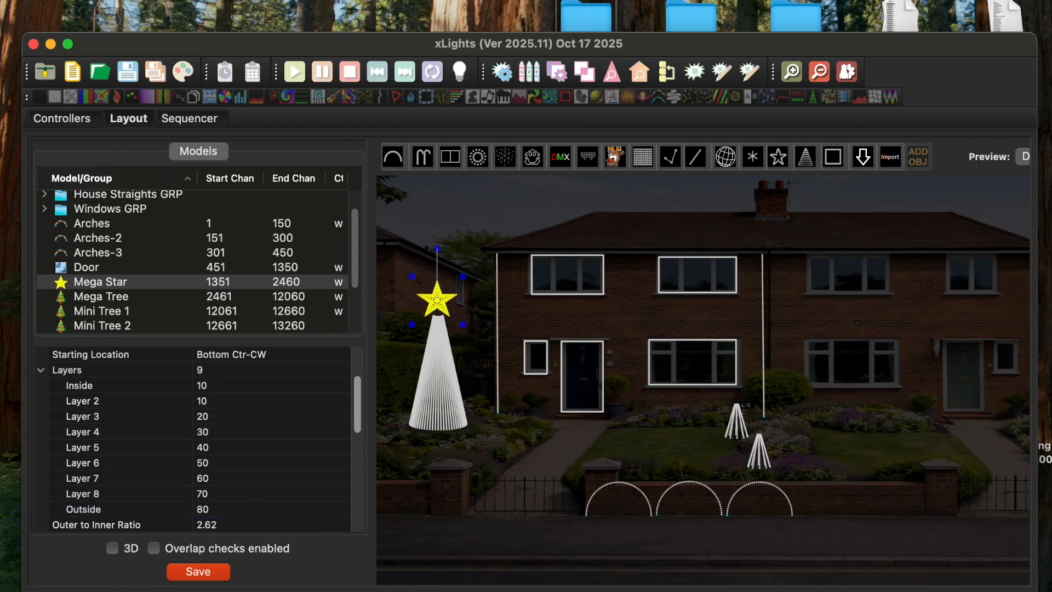
Step: Examine the Mega Star's layered node pattern up close above the Mega Tree
click(249, 447)
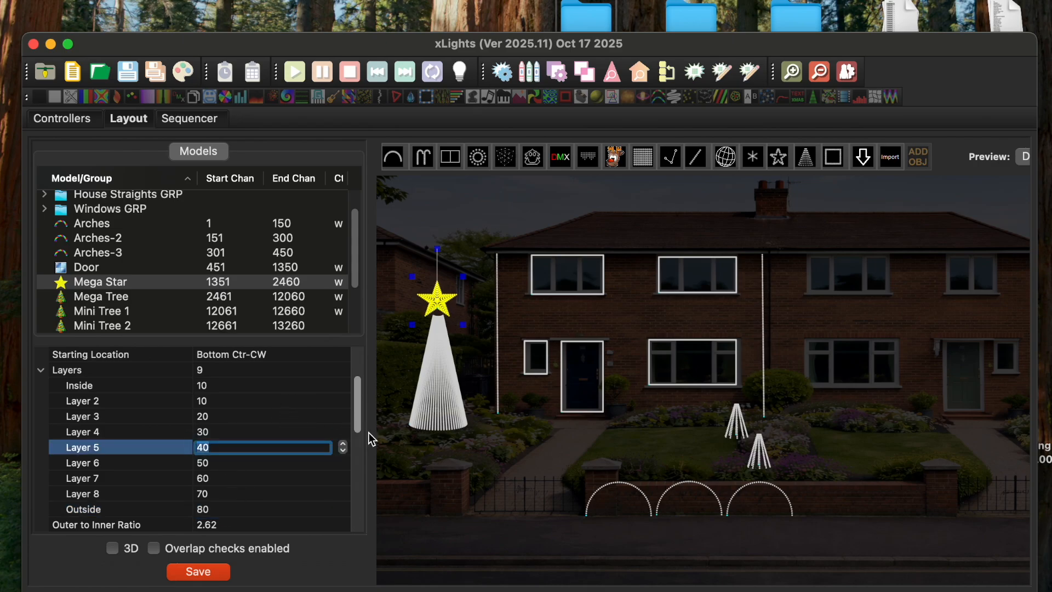
scroll(332, 430, down, 3)
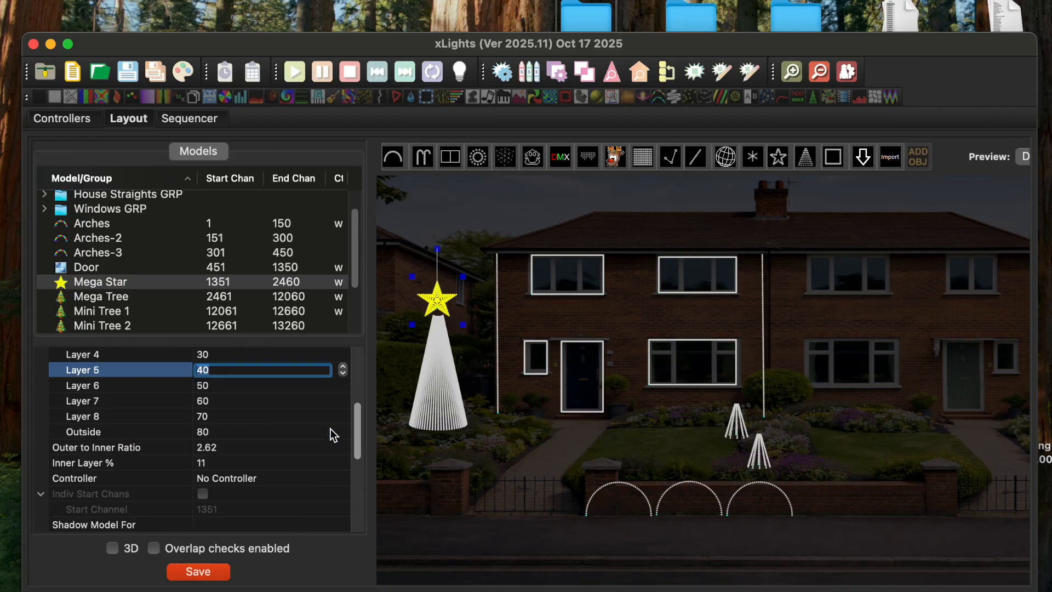
click(470, 305)
scroll(469, 304, up, 3)
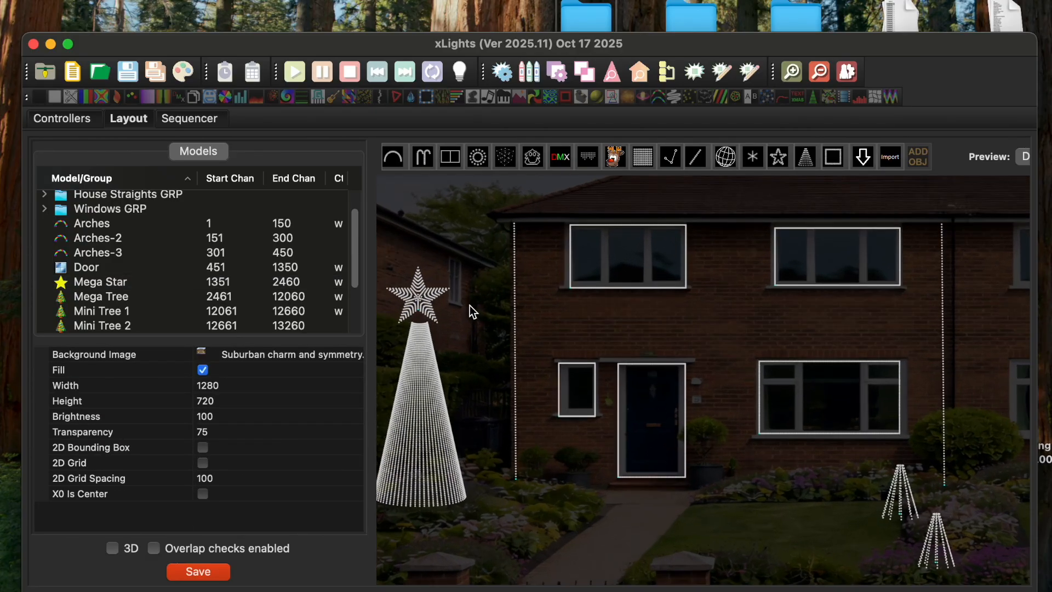
scroll(469, 305, up, 3)
drag(469, 304, 544, 315)
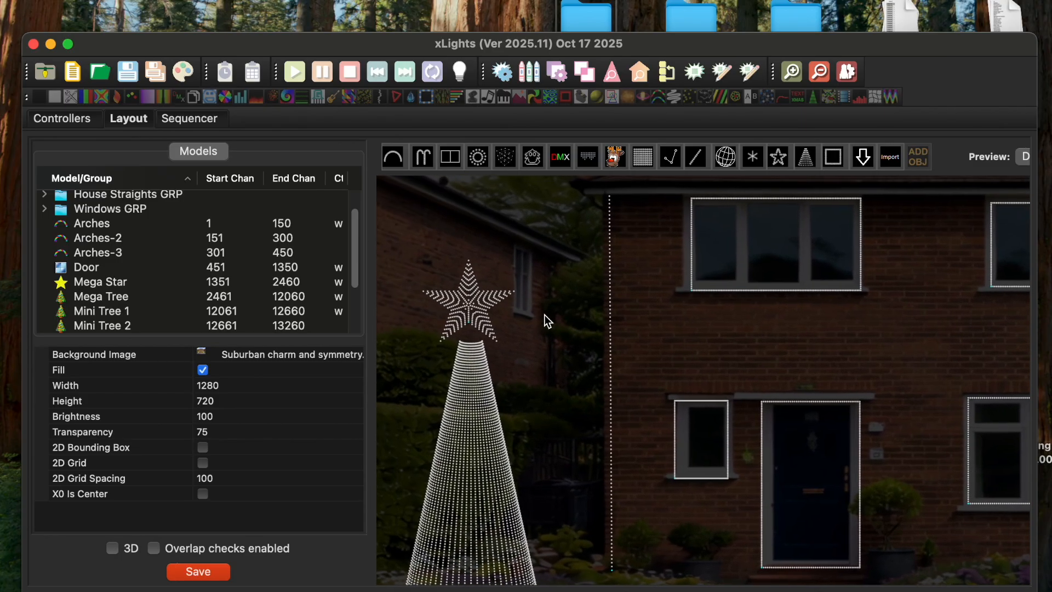
scroll(531, 320, up, 3)
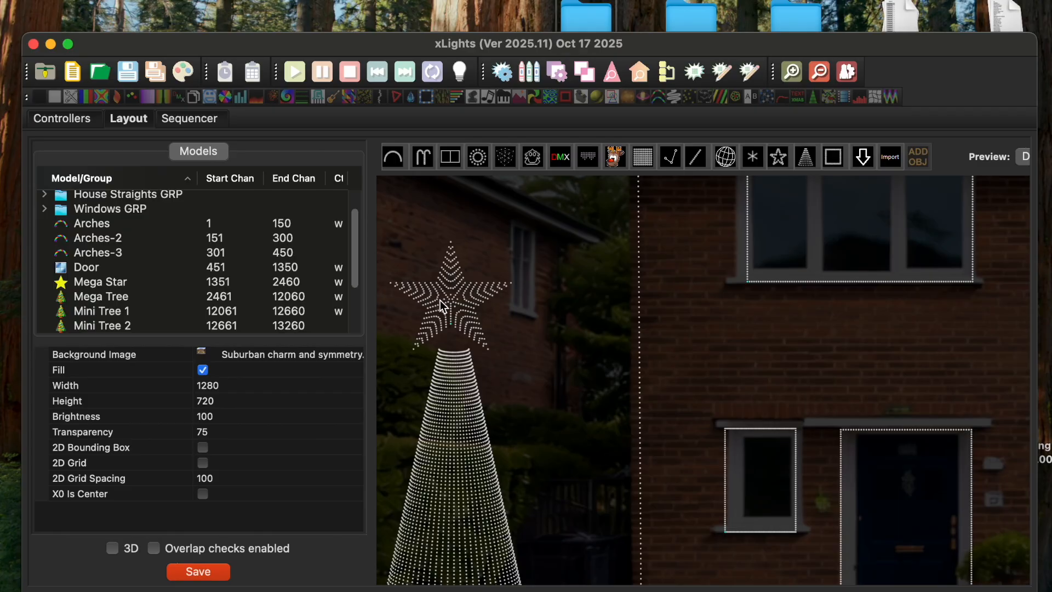
scroll(583, 313, down, 5)
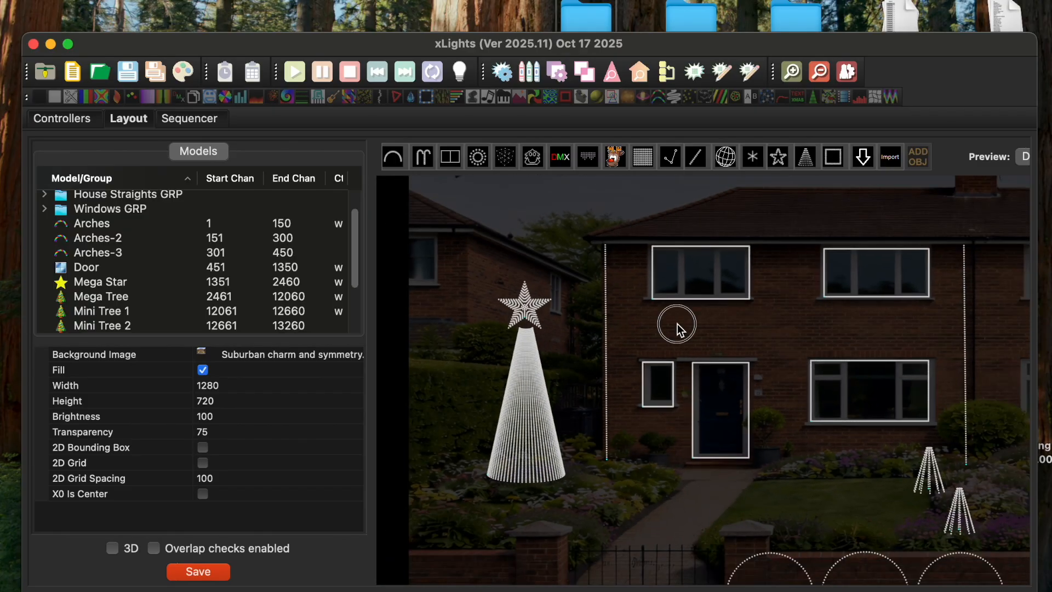
scroll(677, 323, down, 5)
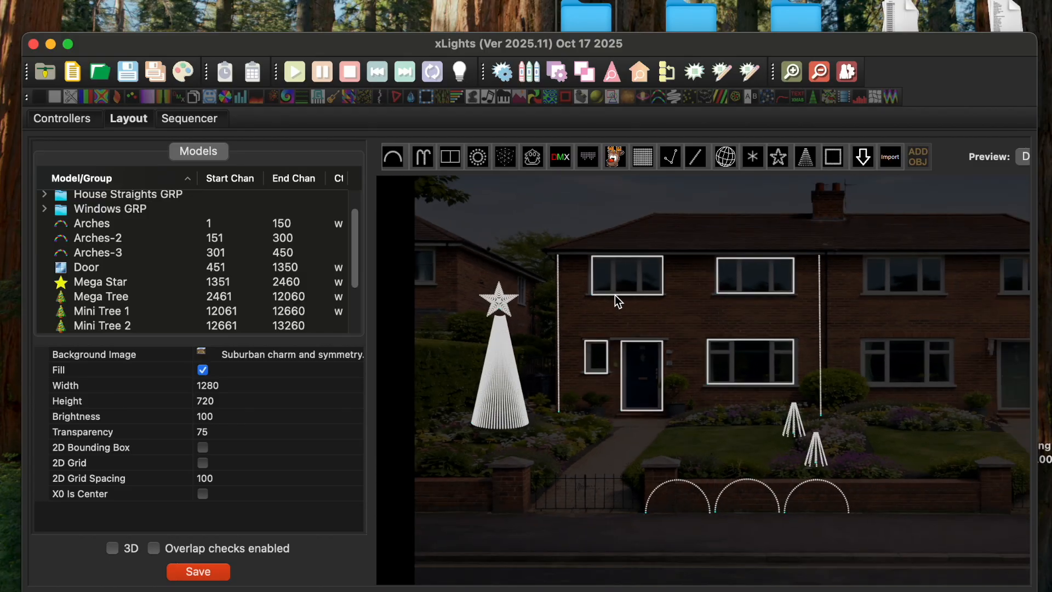
Step: Draw a small star on top of the upper mini tree and rename it Star 1
scroll(614, 295, up, 1)
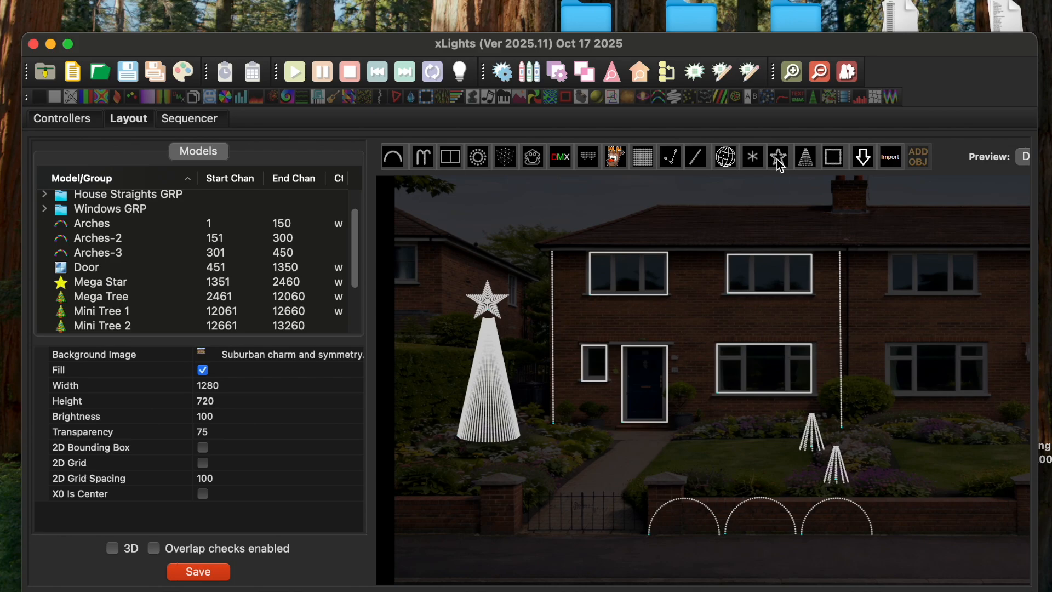
drag(806, 399, 828, 416)
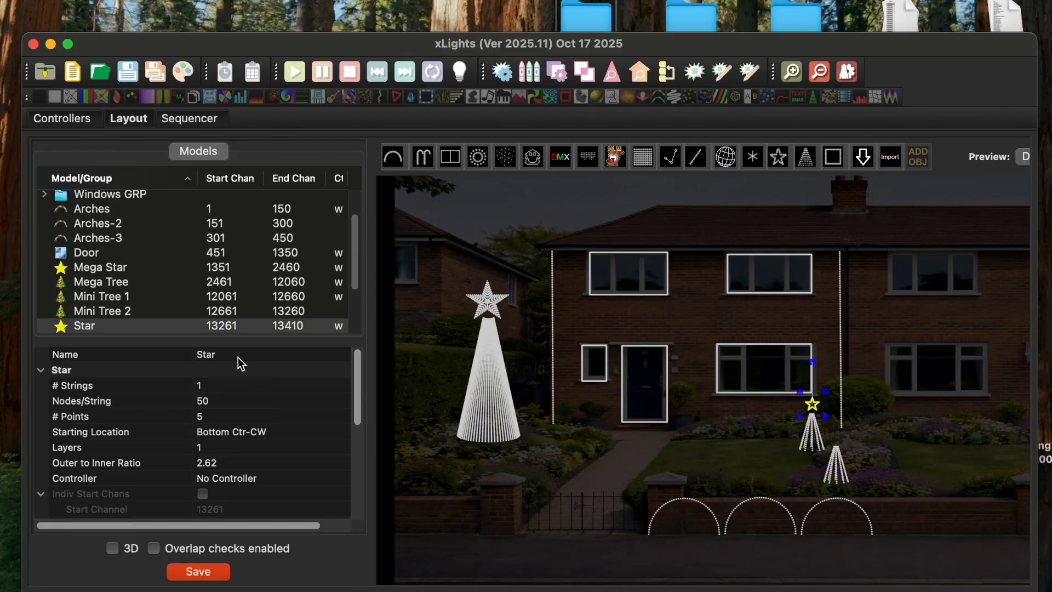
click(236, 355)
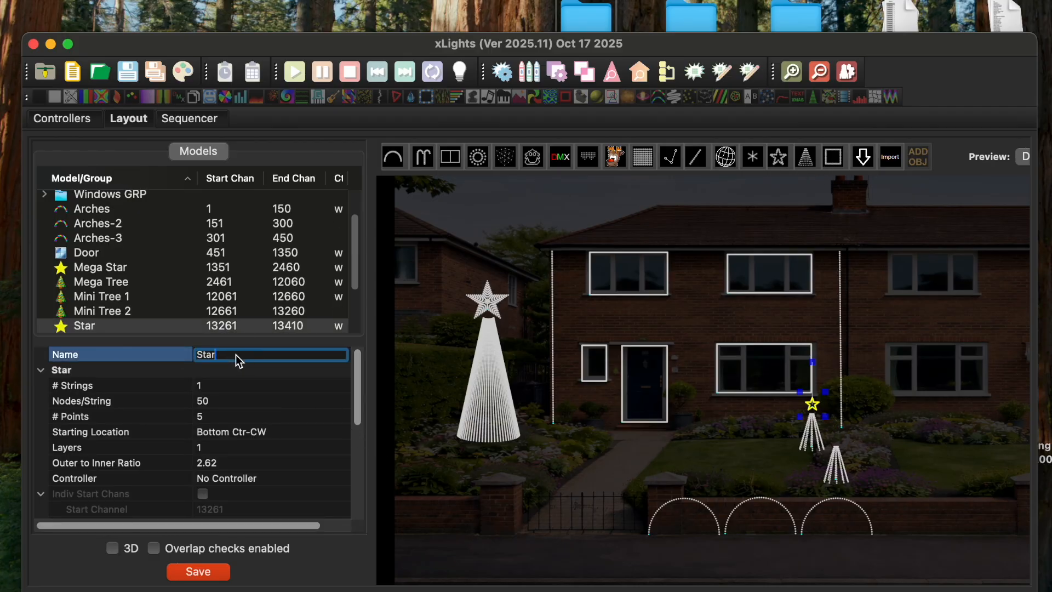
text(1)
key(Return)
Step: Set Star 1's nodes per string to 25
click(223, 386)
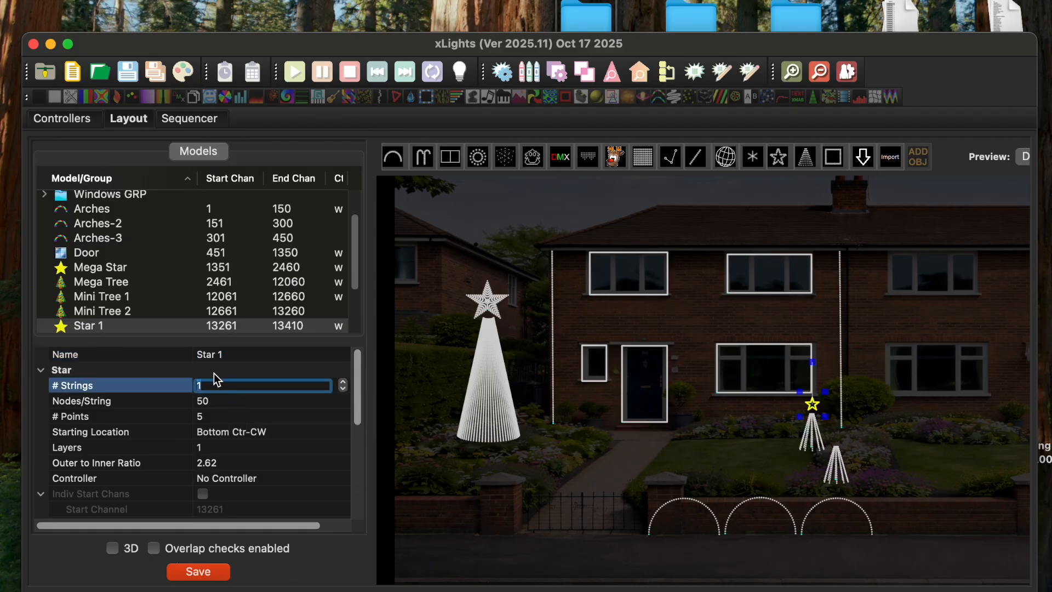
click(222, 400)
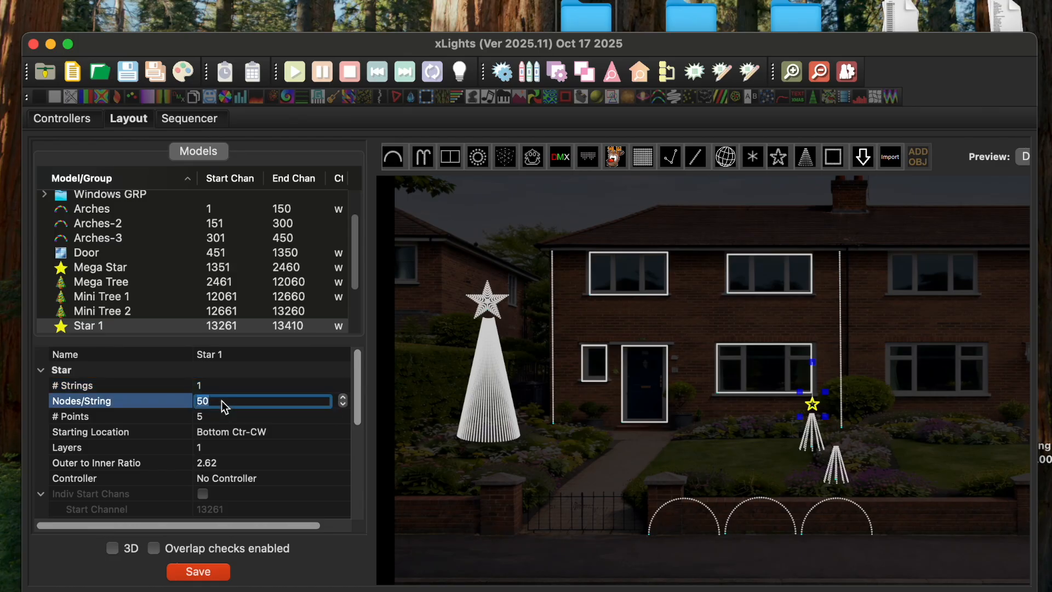
text(25)
key(Return)
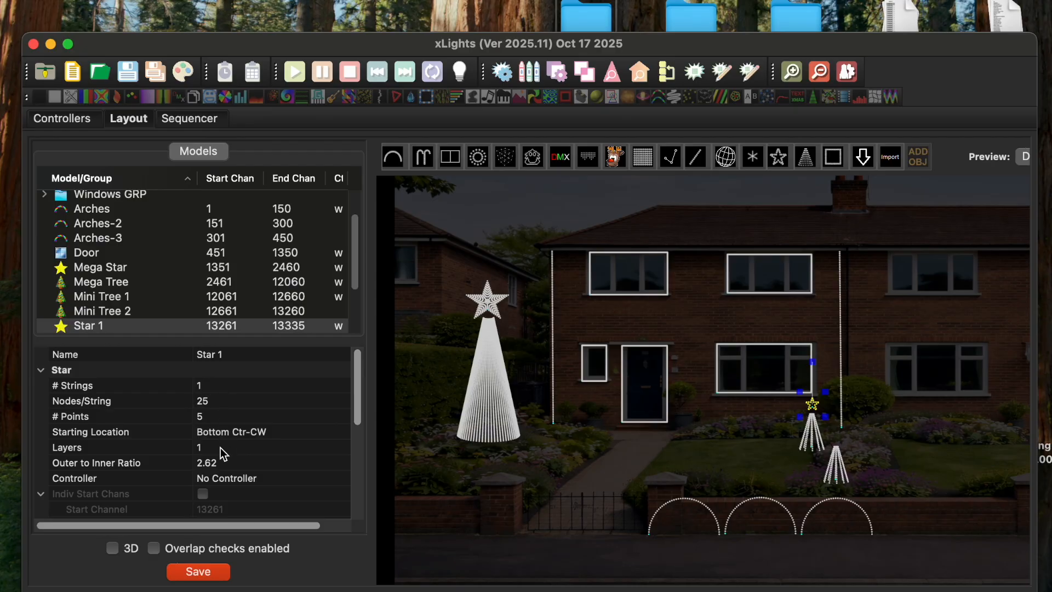
Step: Duplicate Star 1 and place the copy on top of the lower mini tree
scroll(852, 406, up, 5)
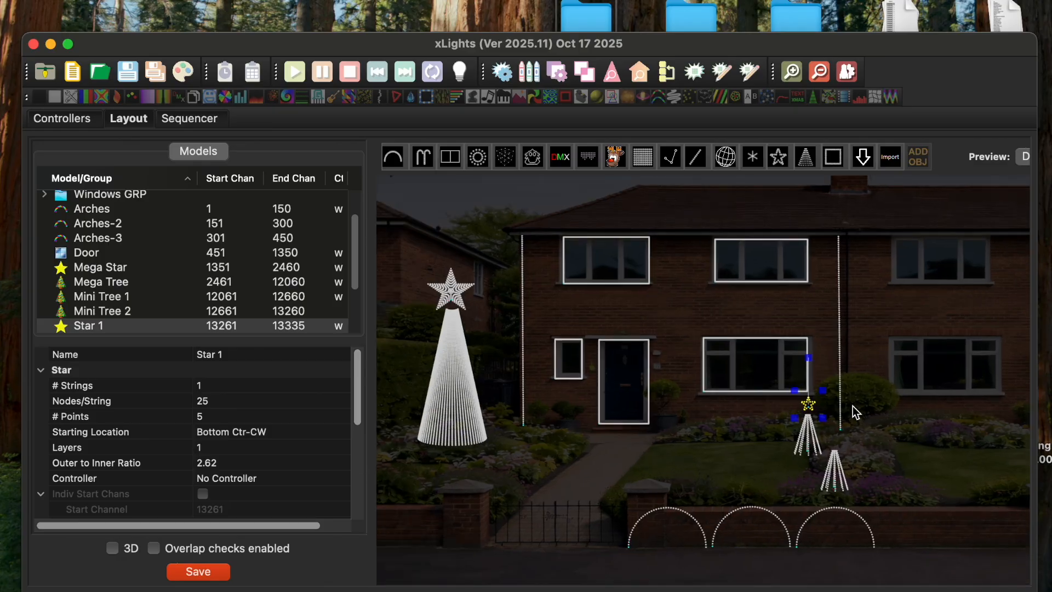
mouse_move(791, 407)
mouse_down()
mouse_move(817, 378)
mouse_move(793, 409)
mouse_up()
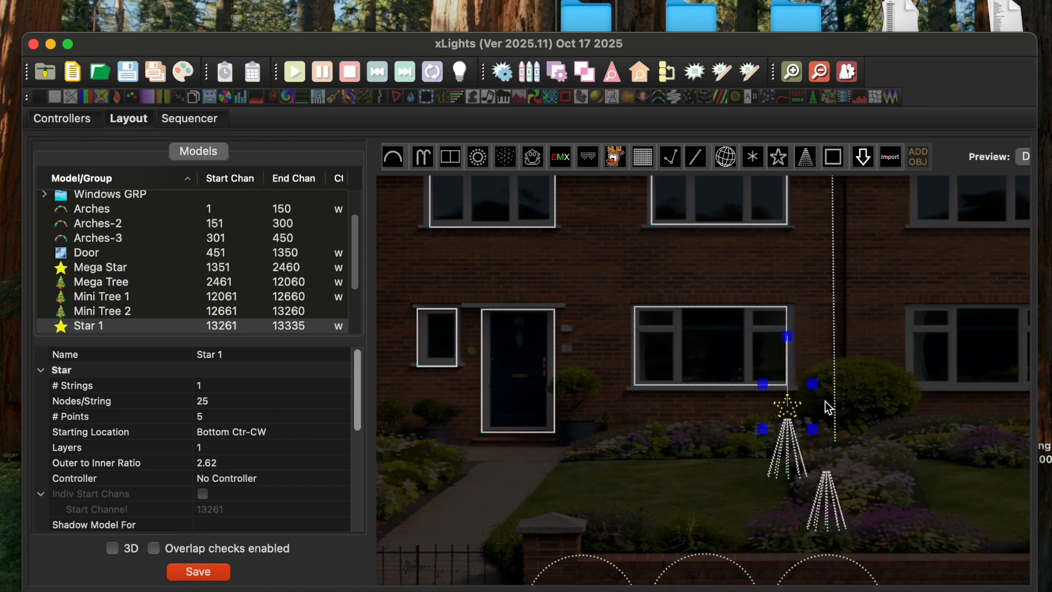
click(816, 405)
click(793, 406)
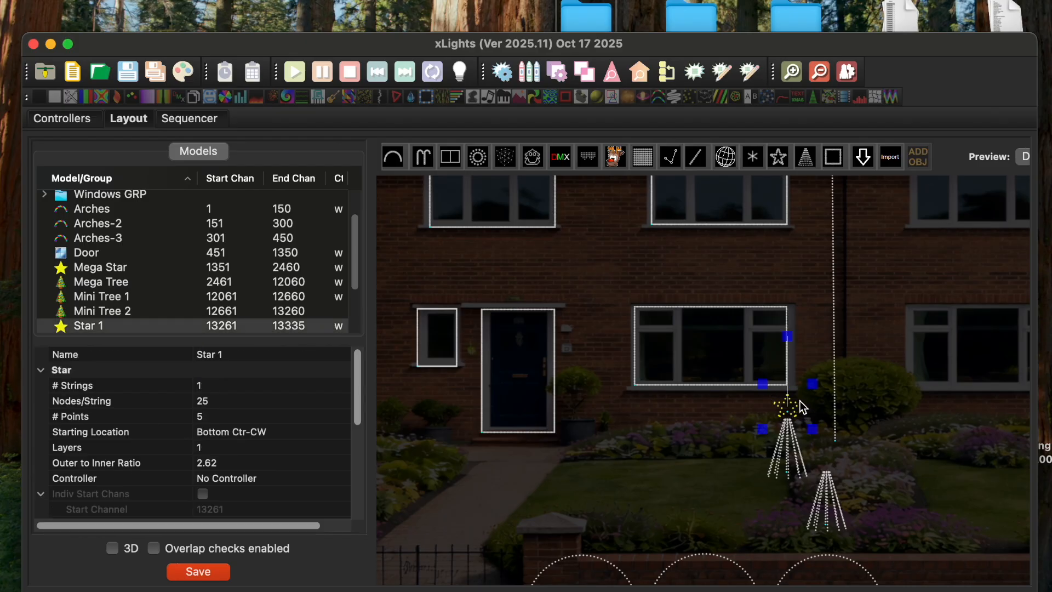
key(ctrl+v)
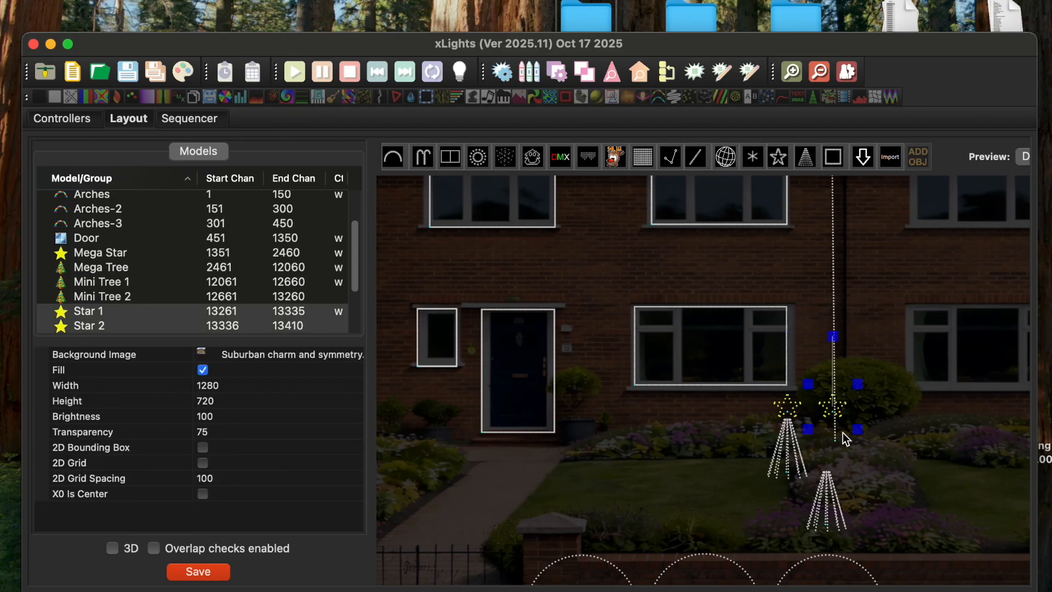
drag(827, 413, 820, 463)
click(881, 382)
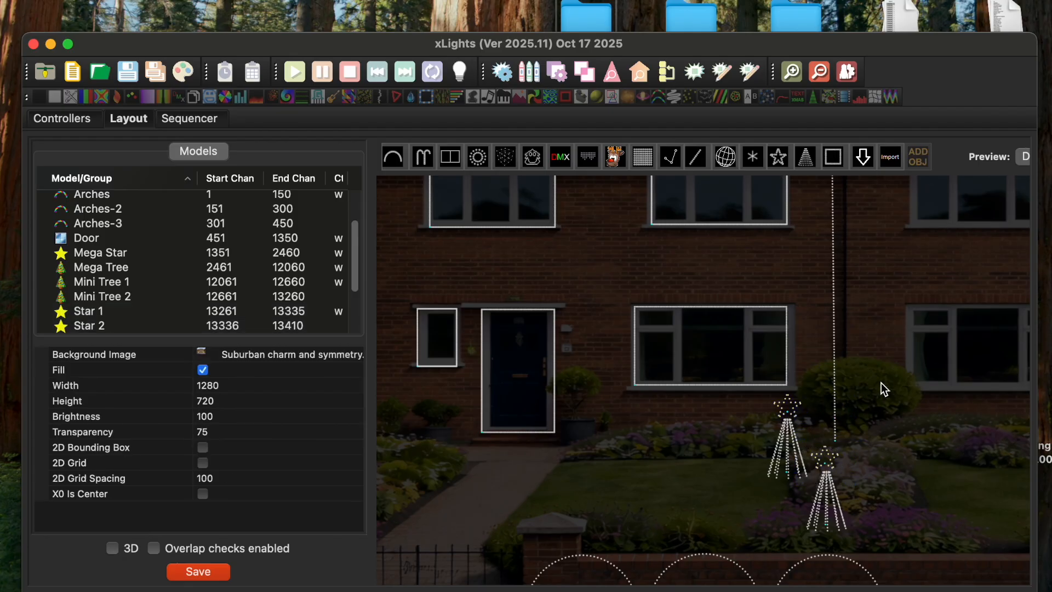
scroll(862, 357, down, 3)
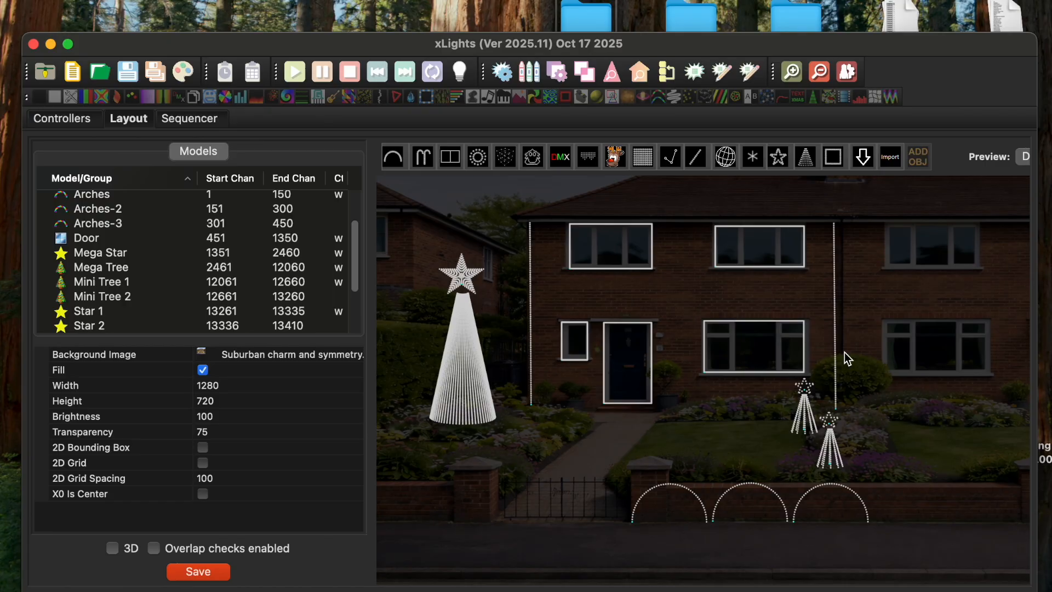
click(829, 419)
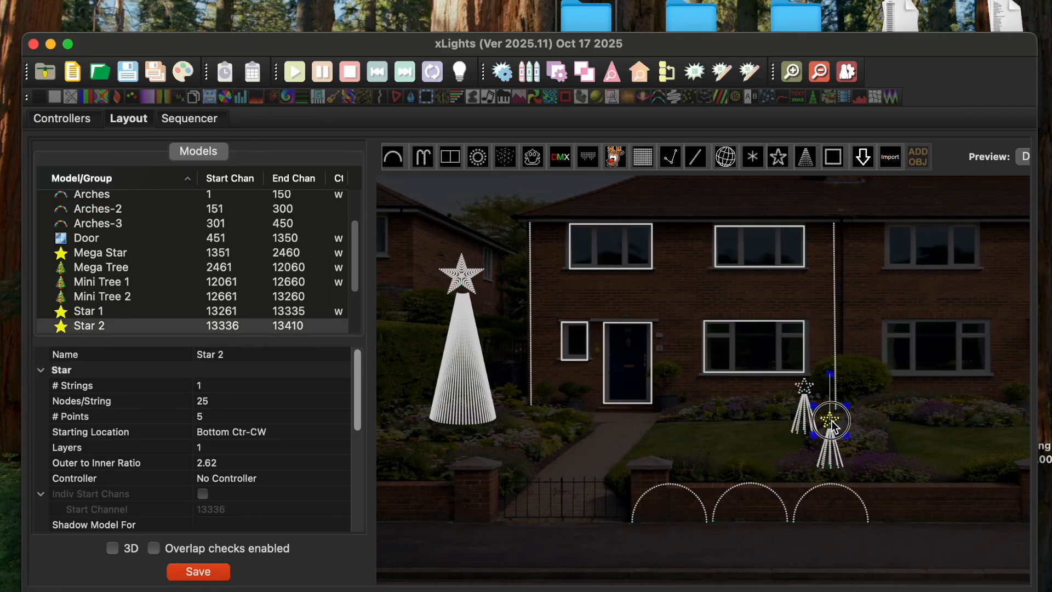
click(895, 356)
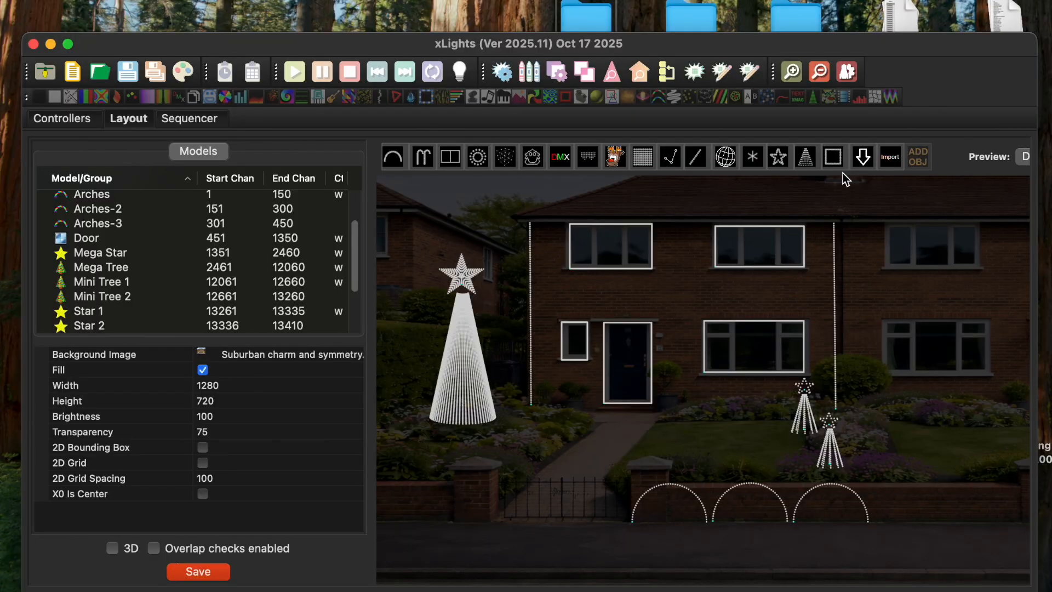
click(892, 160)
drag(658, 266, 712, 323)
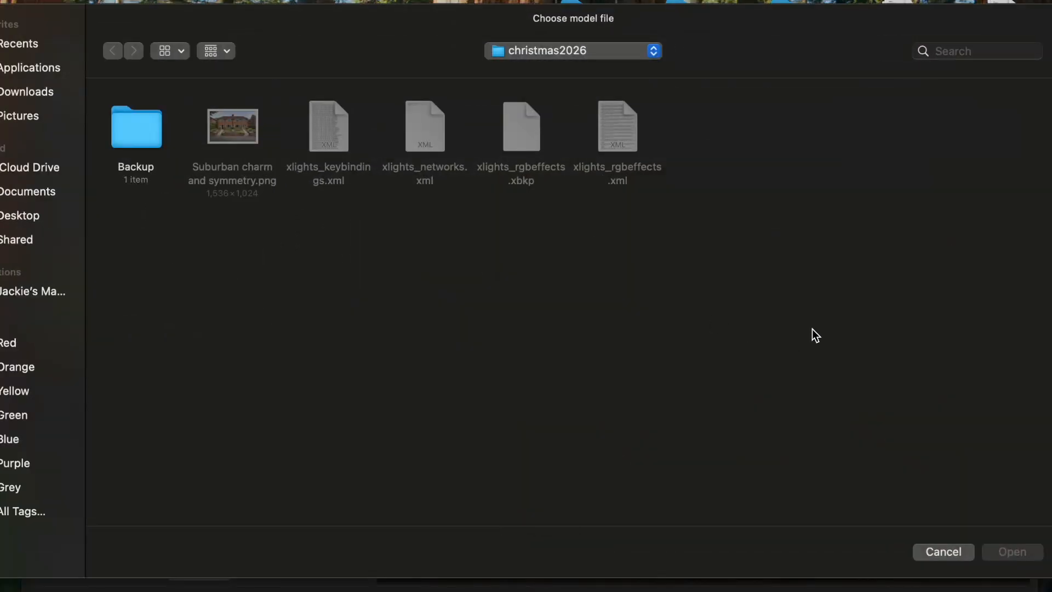
click(944, 552)
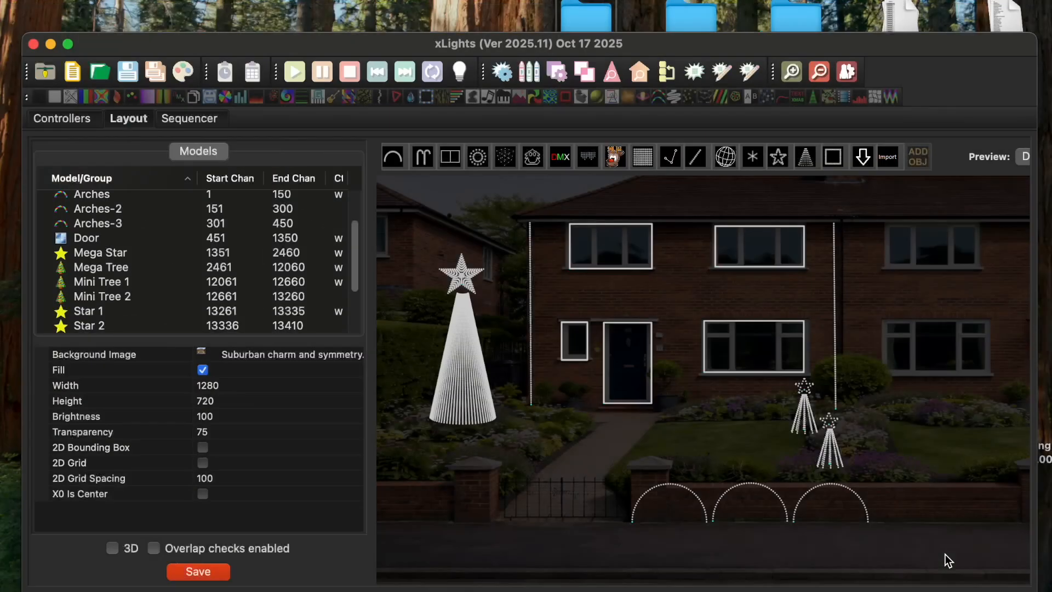
Step: Draw the area for a downloaded model between the two upstairs windows and search the vendor model library for "rosa grande"
click(863, 159)
drag(656, 272, 706, 314)
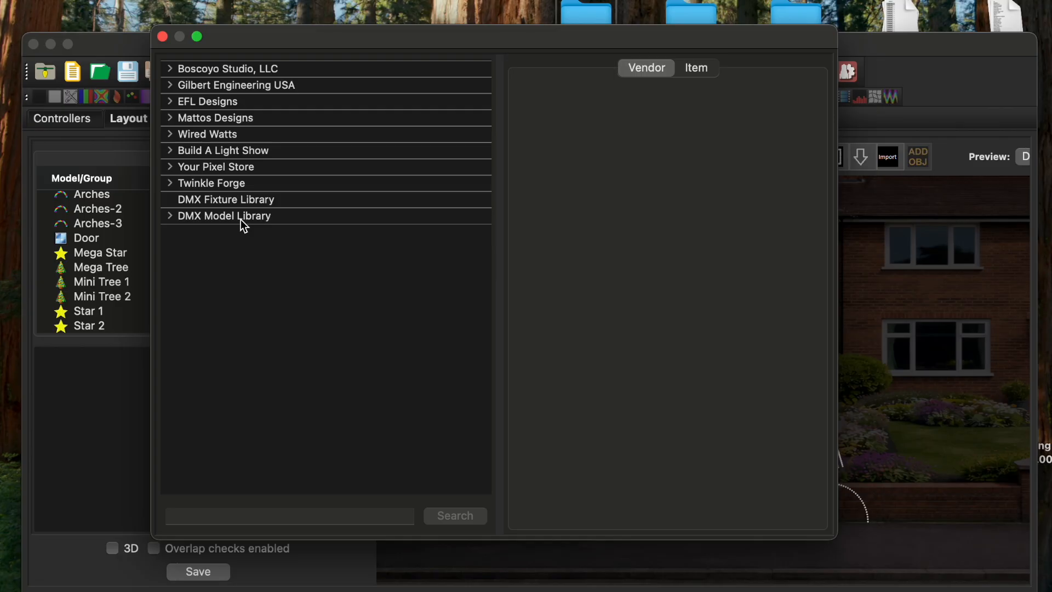
click(241, 515)
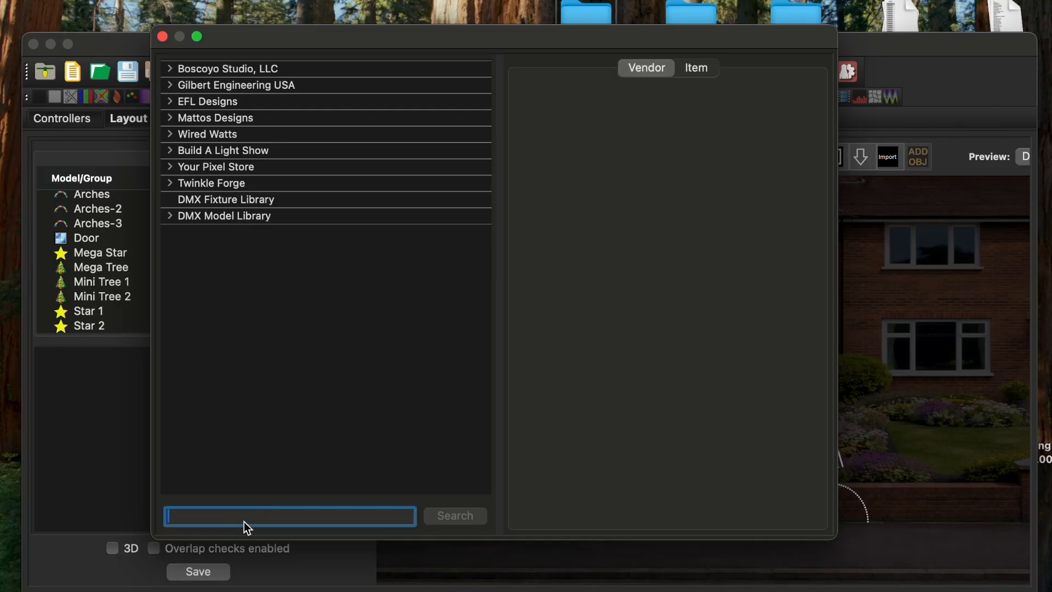
text(rosa )
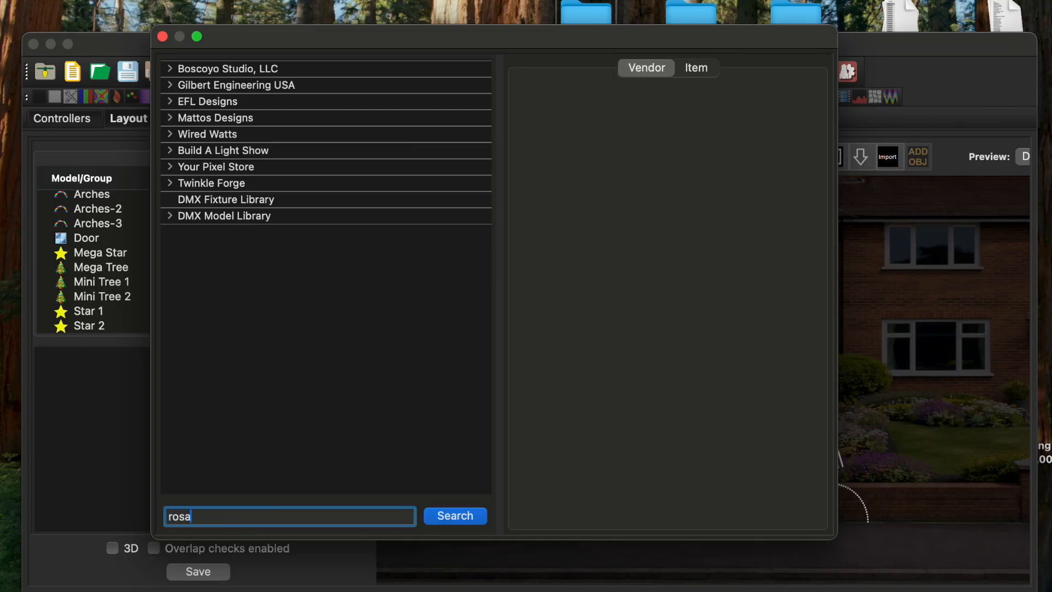
text(grande)
key(Return)
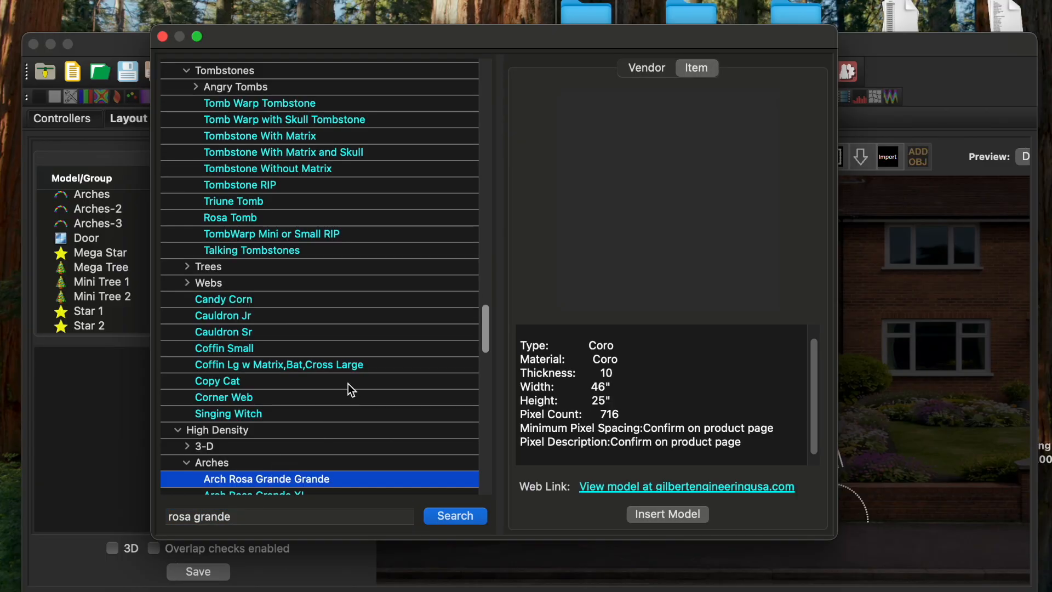
Step: Find the Rosa Grande under High Density Spinners in the vendor library, insert it and import the base model's aliases
scroll(348, 383, down, 3)
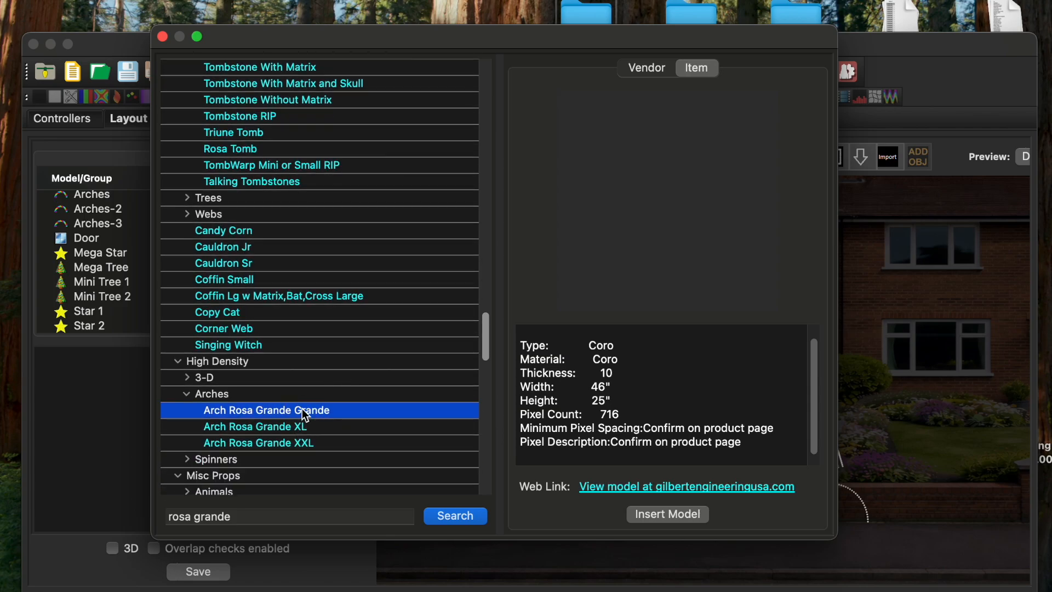
click(452, 516)
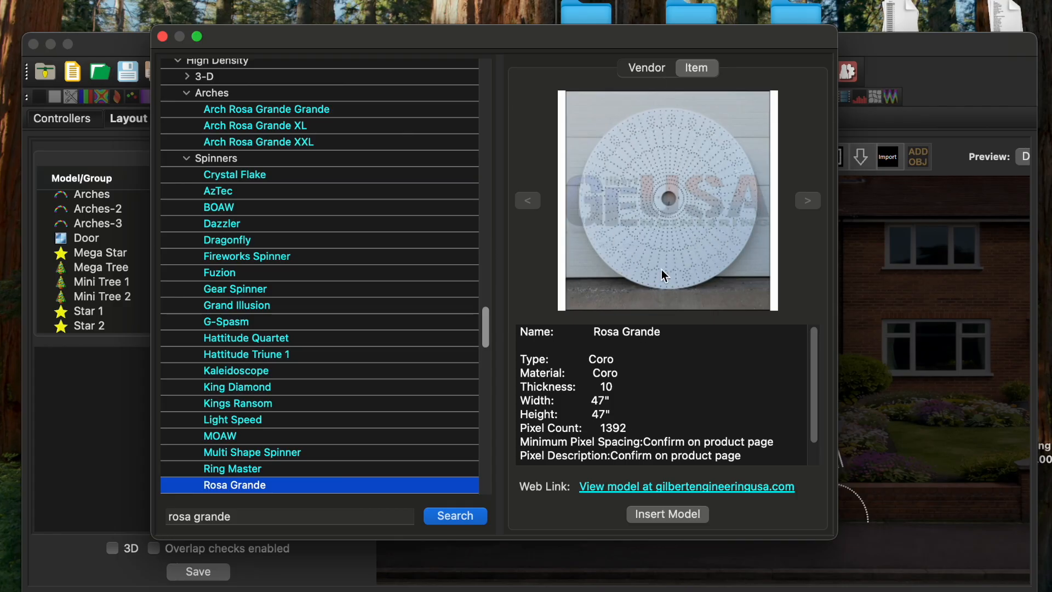
click(662, 515)
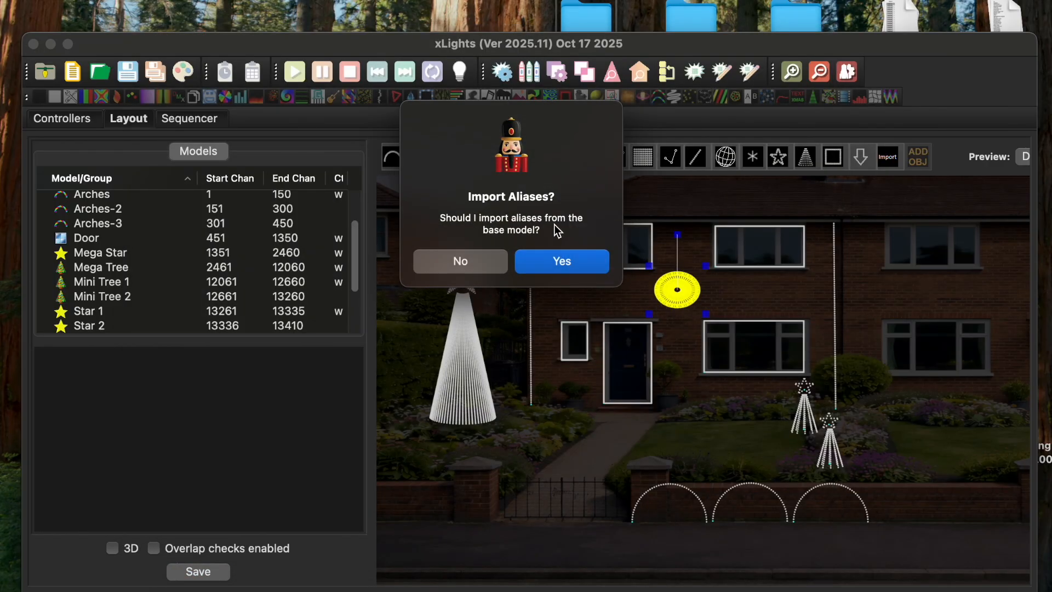
click(590, 271)
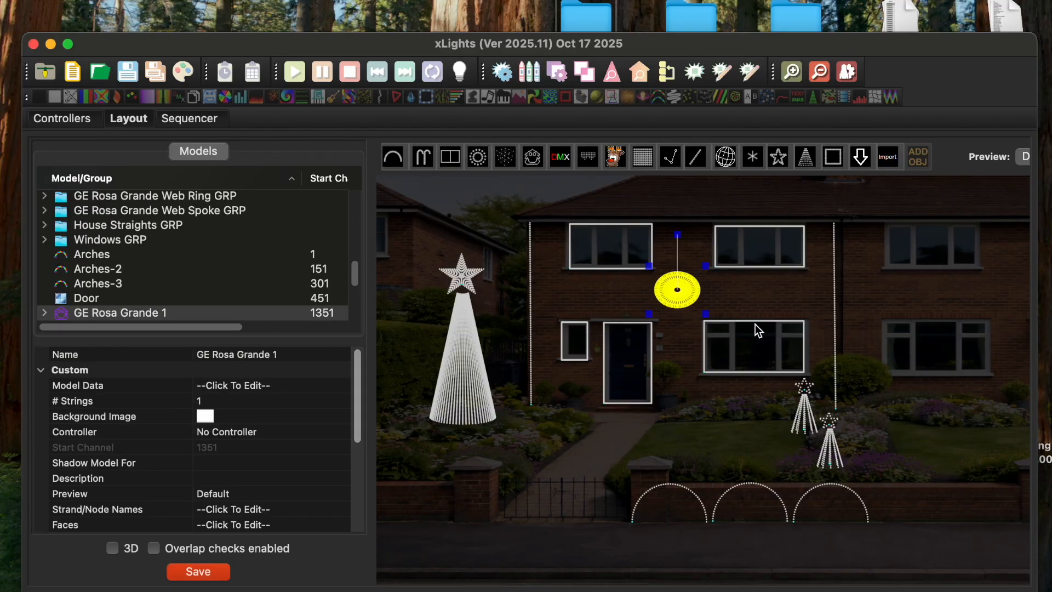
Step: Resize the Rosa Grande spinner between the upstairs windows into a round shape and deselect it
click(684, 302)
drag(684, 302, 710, 268)
click(713, 300)
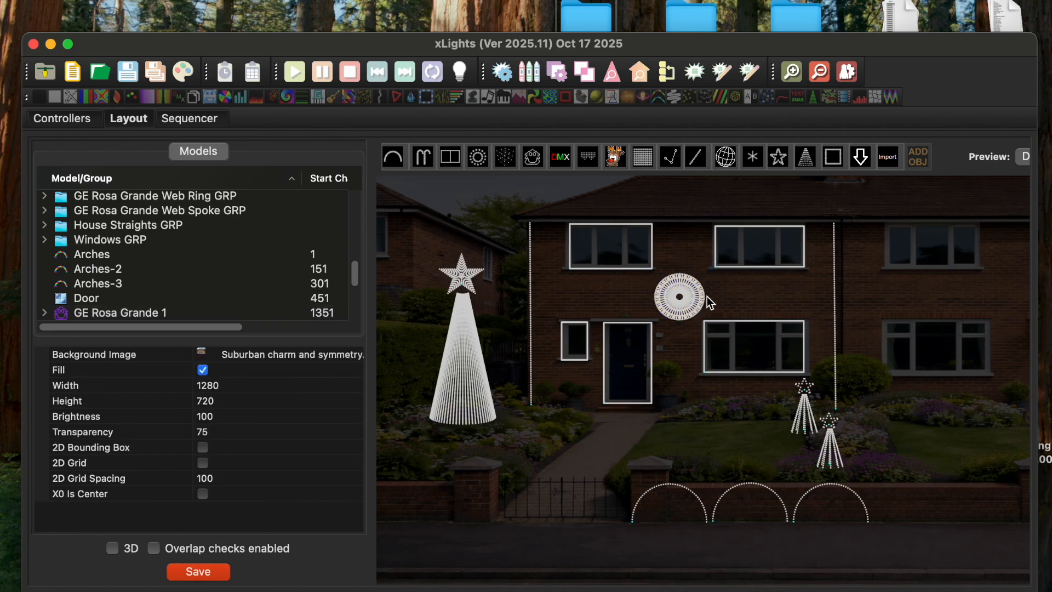
Step: Examine the submodels of GE Rosa Grande 1 by highlighting its spokes one after another, starting at Spoke 01
click(692, 302)
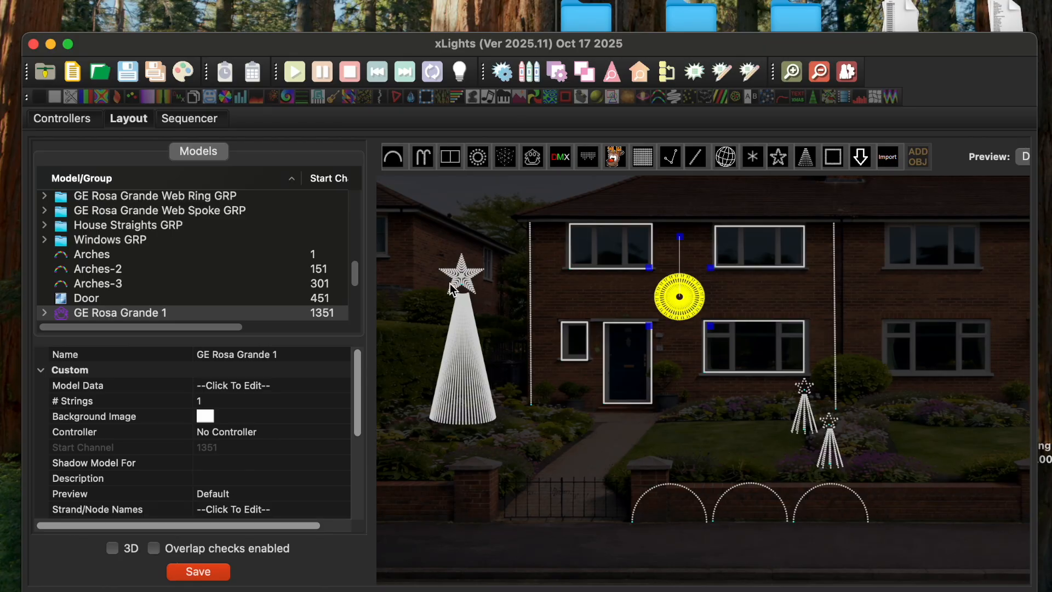
drag(355, 276, 261, 280)
click(44, 280)
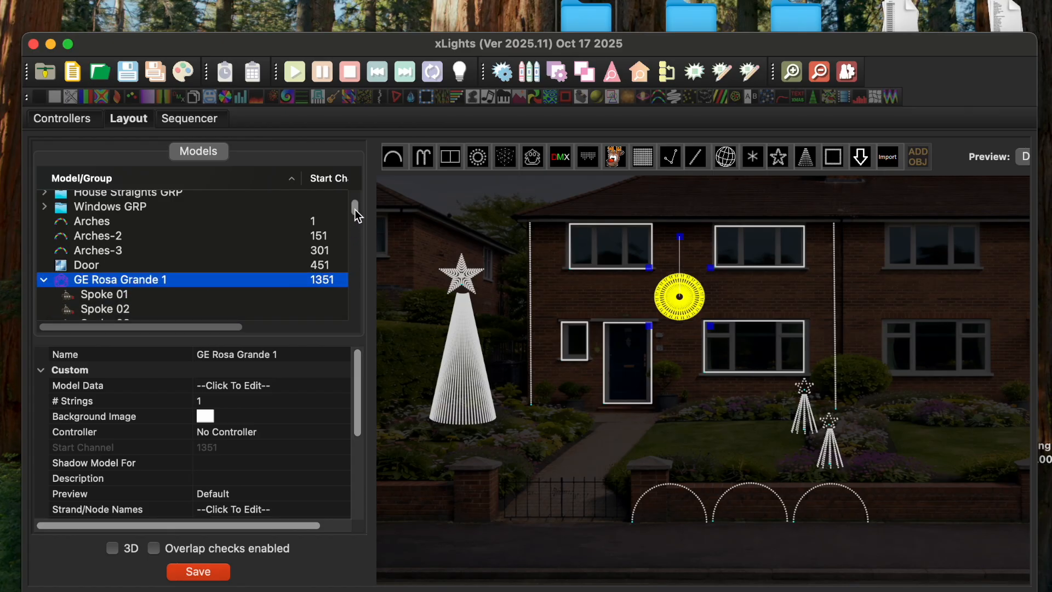
scroll(358, 209, down, 6)
scroll(357, 215, up, 5)
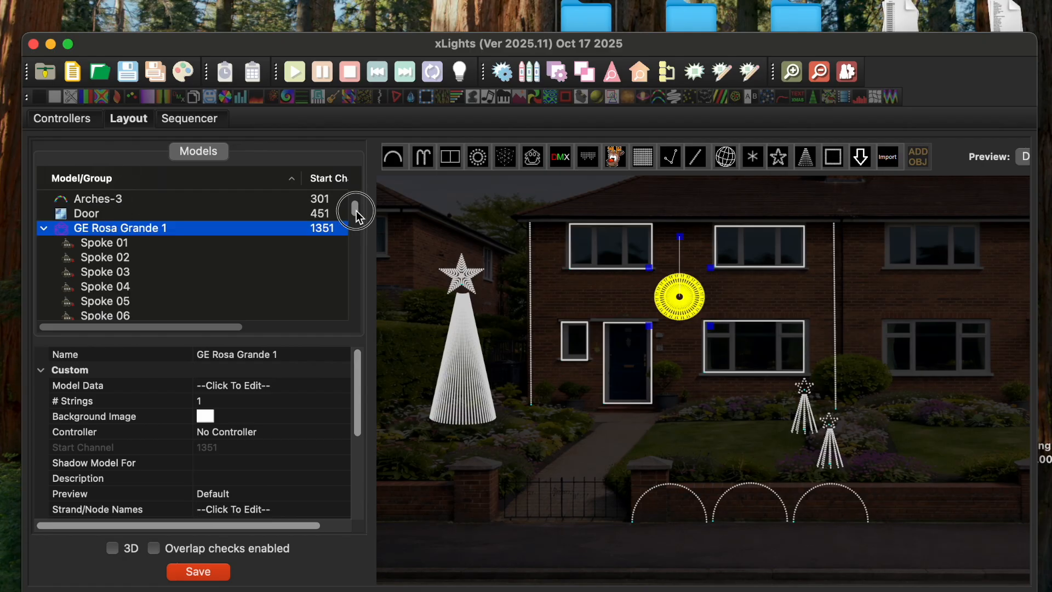
click(125, 246)
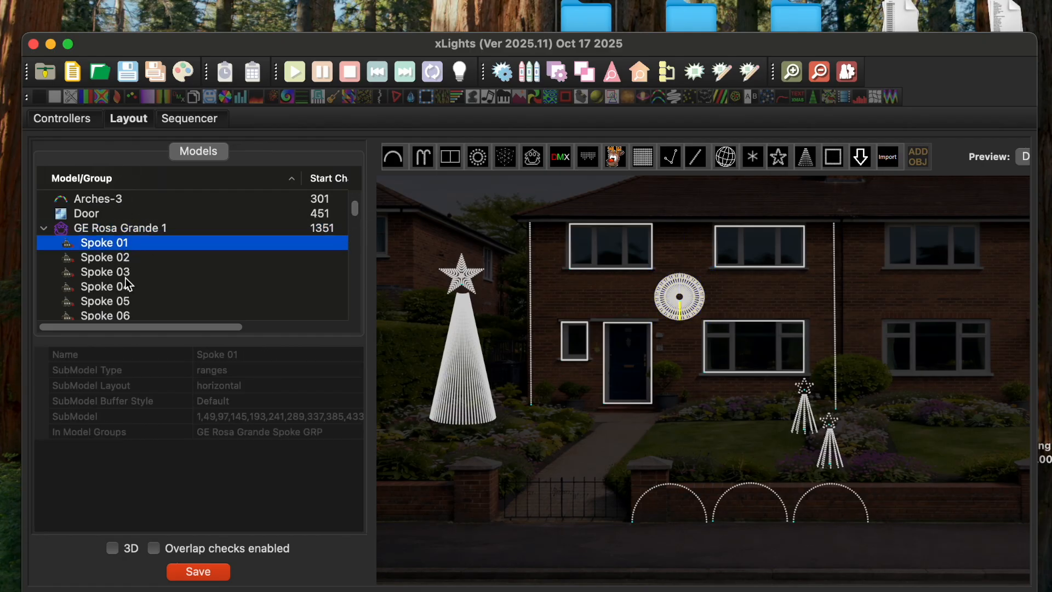
key(Down)
key(Down)
key(Down)
key(Down)
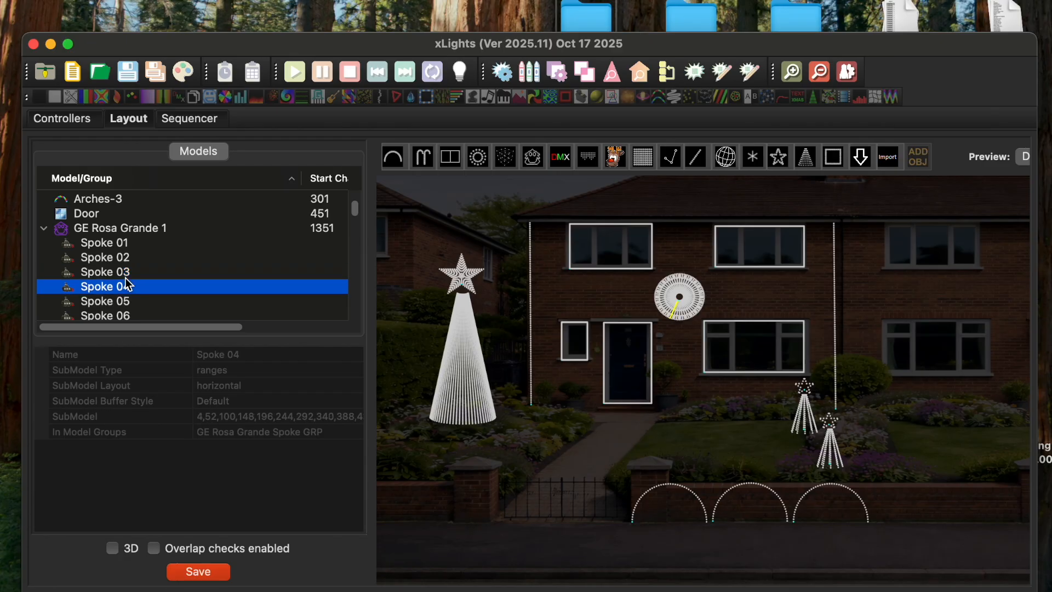
key(Down)
key(Down)
key(Down)
key(Down)
key(Down)
key(Down)
key(Down)
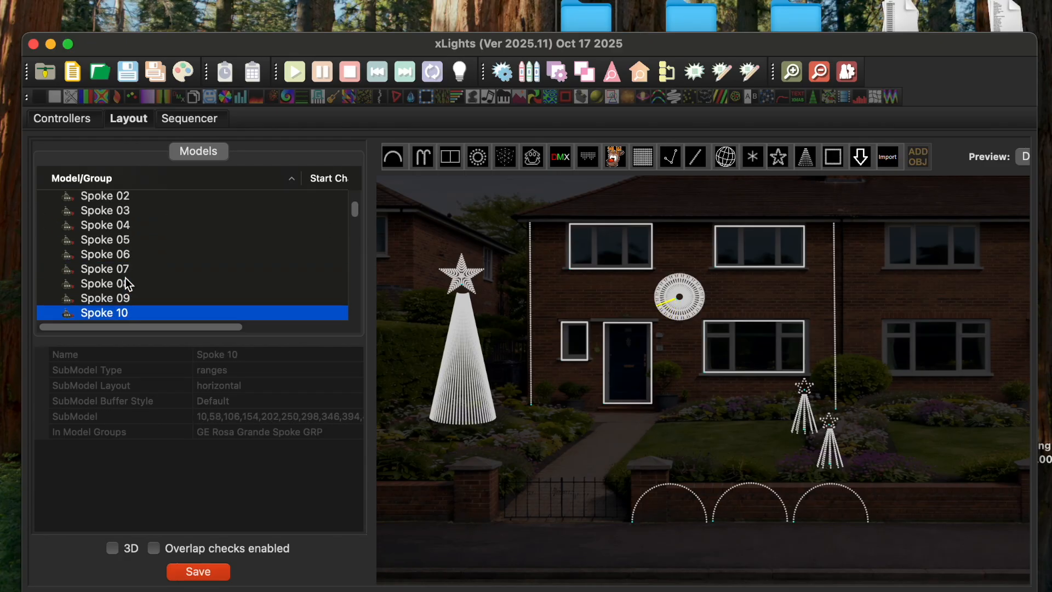
key(Down)
key(Down)
key(Down)
key(Down)
key(Down)
key(Down)
key(Down)
key(Down)
key(Down)
key(Down)
key(Down)
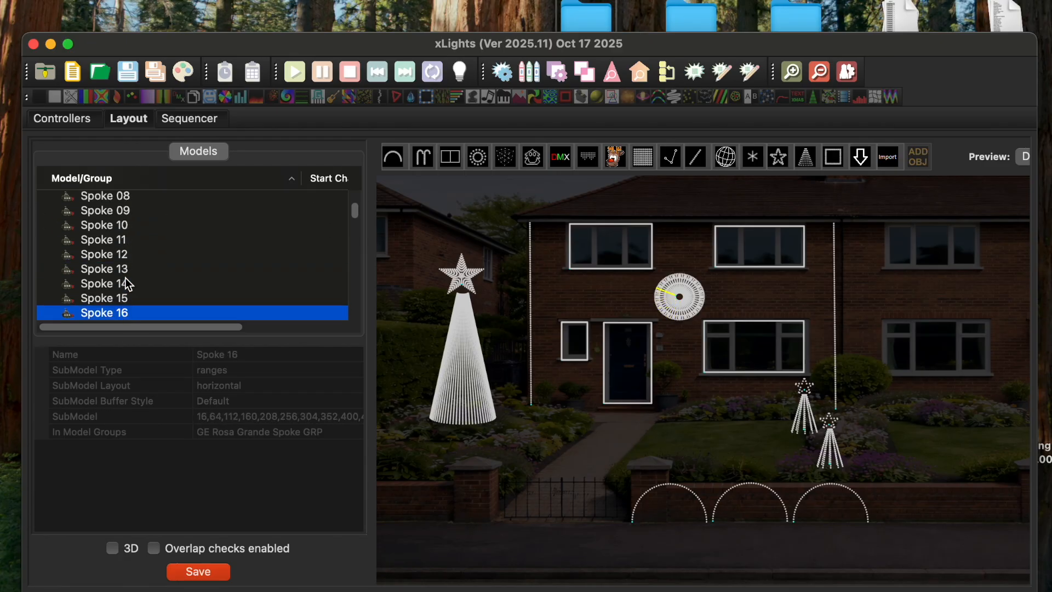
key(Down)
key(Down)
key(Down)
key(Down)
key(Down)
key(Down)
key(Down)
key(Down)
key(Down)
key(Down)
key(Down)
key(Down)
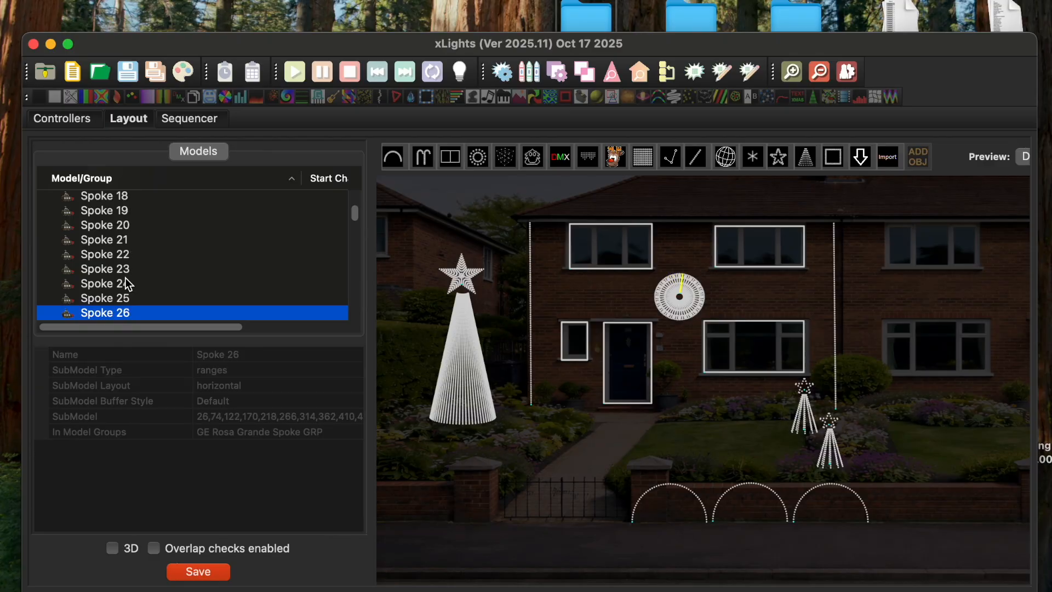
key(Down)
key(Down)
key(Down)
key(Down)
key(Down)
key(Down)
key(Down)
key(Down)
key(Down)
key(Down)
key(Down)
key(Down)
key(Down)
key(Down)
key(Down)
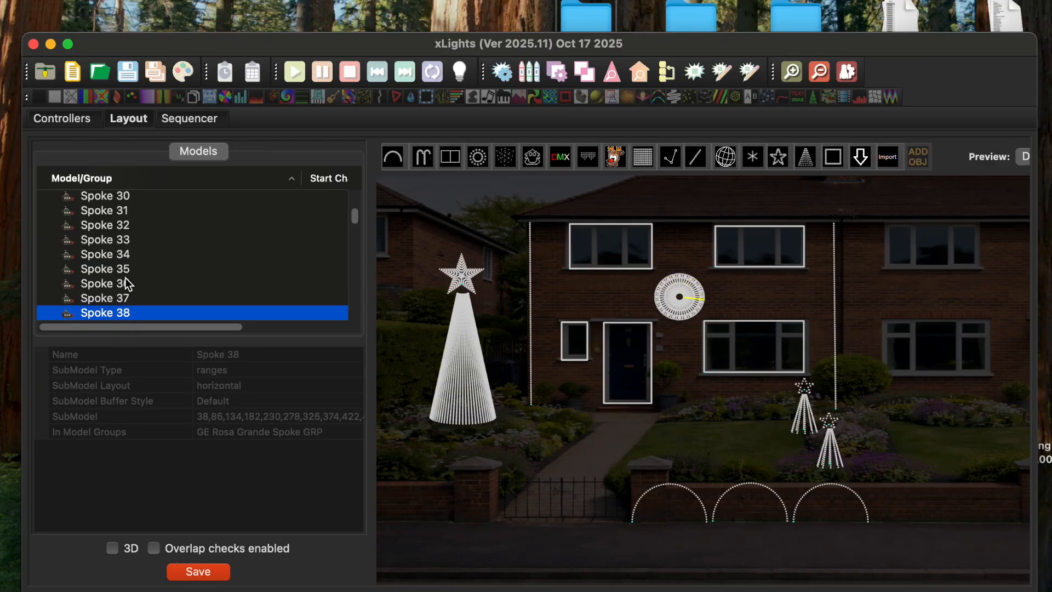
key(Down)
key(Down)
key(Down)
key(Down)
key(Down)
key(Down)
key(Down)
key(Down)
key(Down)
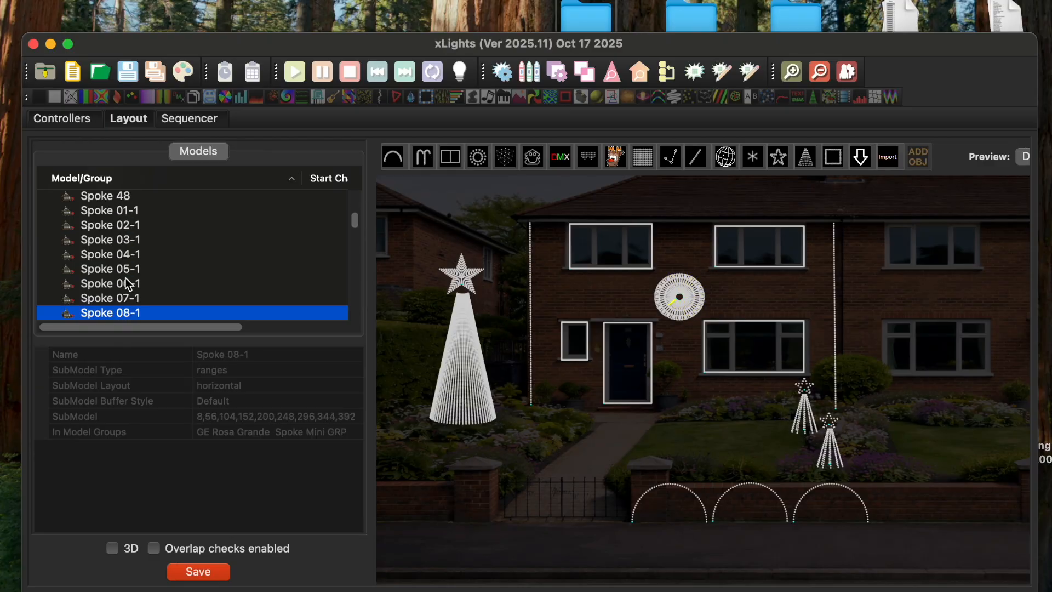
scroll(189, 227, up, 10)
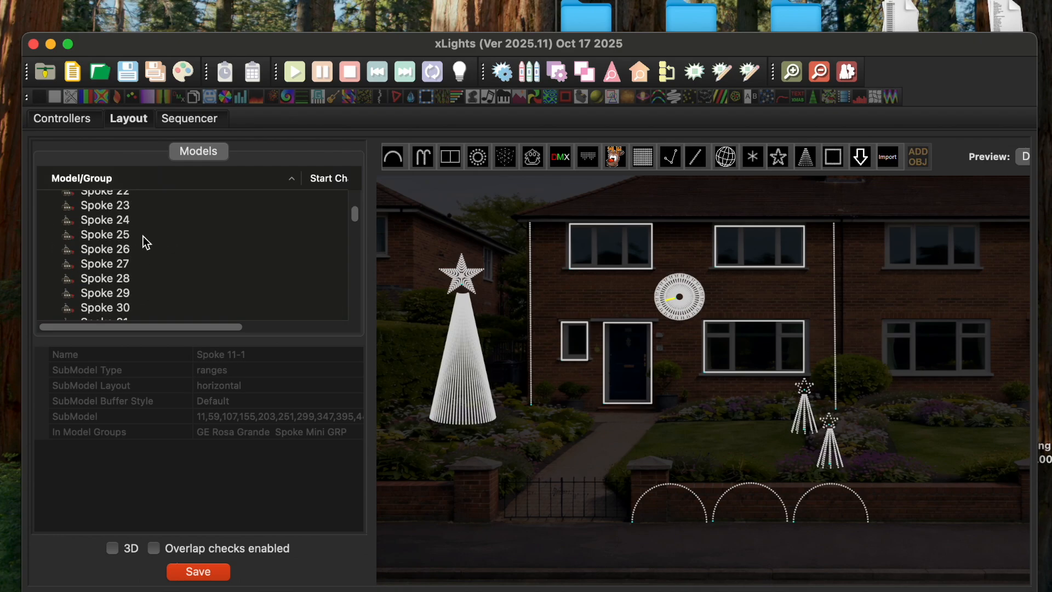
scroll(143, 236, up, 9)
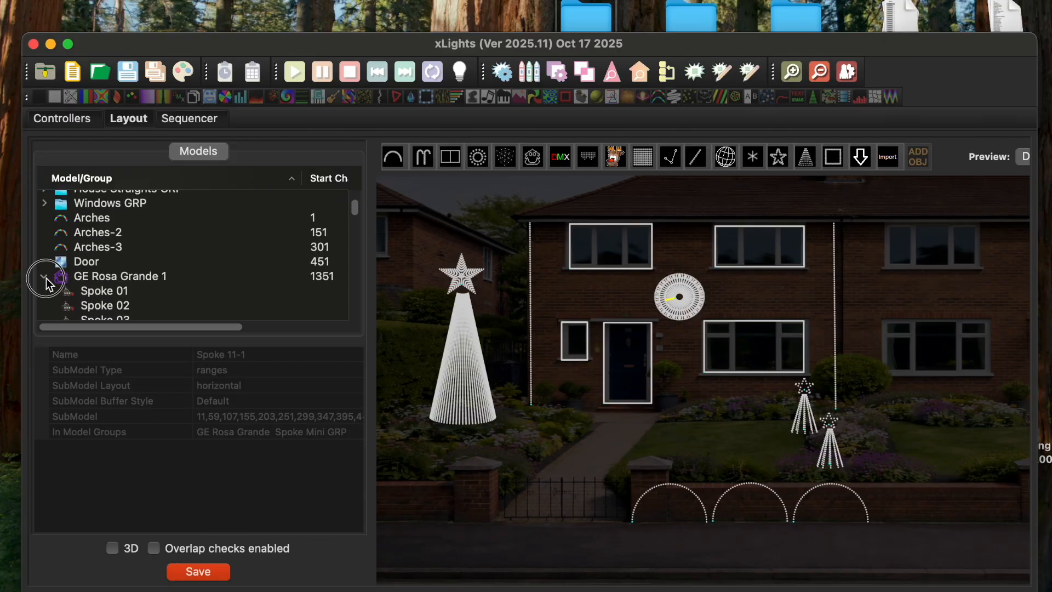
click(43, 276)
Step: Look over the GE Rosa Grande groups in the model list and highlight Spoke 01 of the spinner again
scroll(148, 256, up, 5)
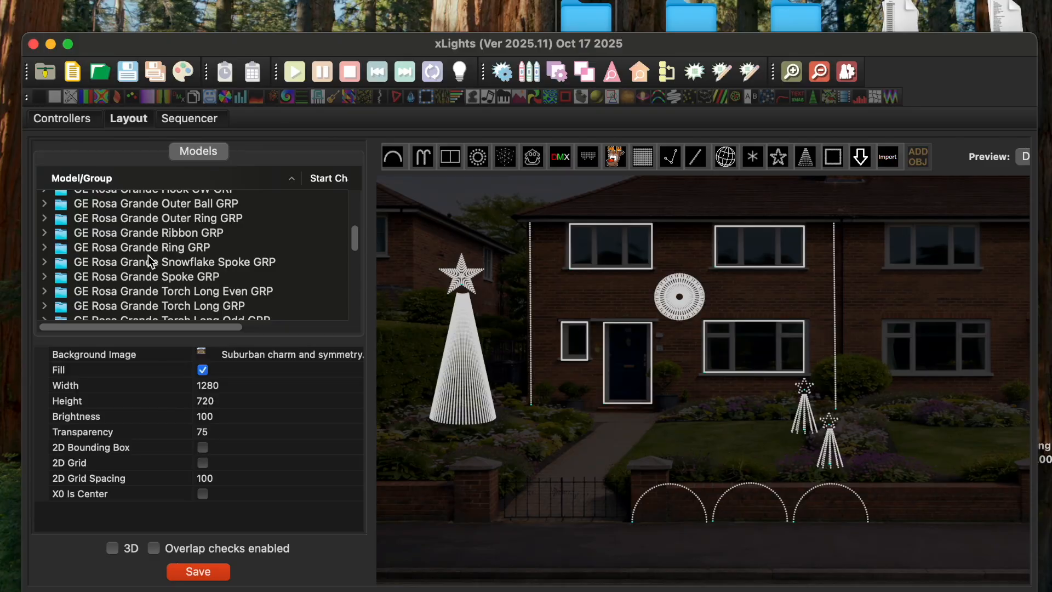
scroll(147, 256, up, 6)
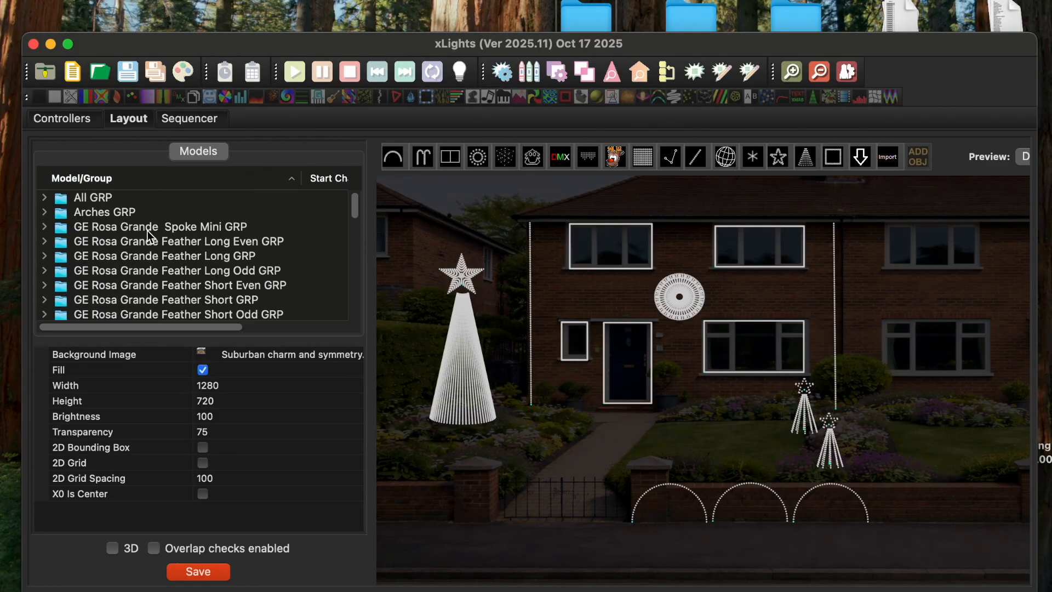
scroll(147, 232, down, 10)
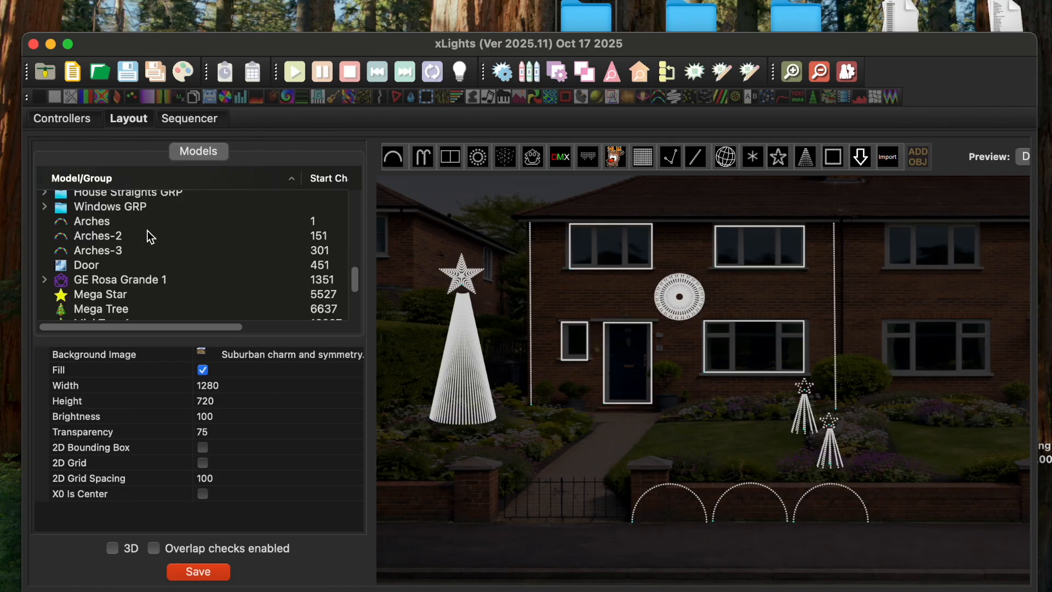
scroll(146, 231, down, 1)
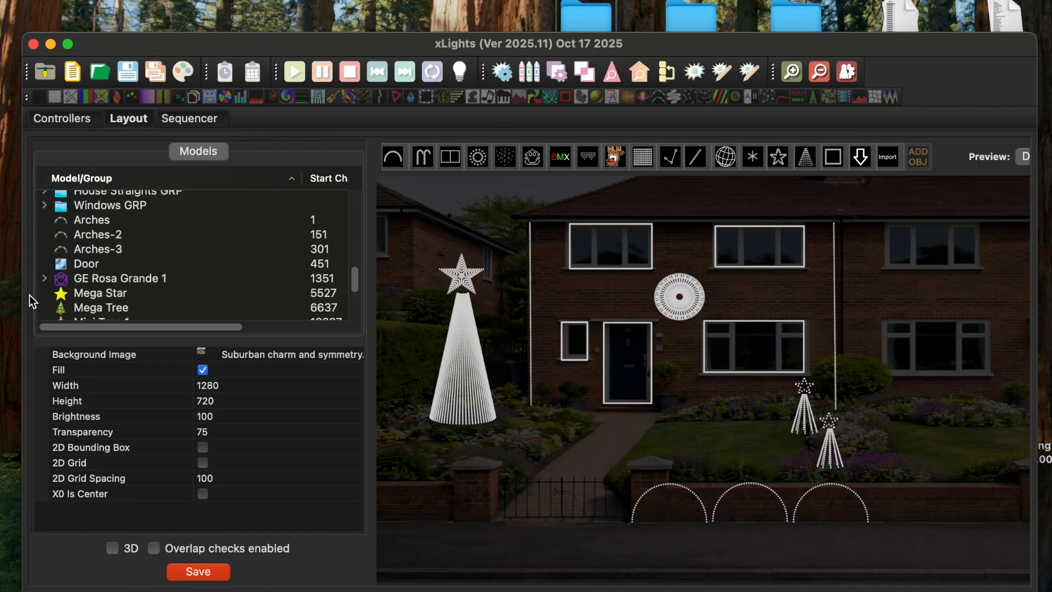
click(44, 277)
scroll(173, 295, down, 2)
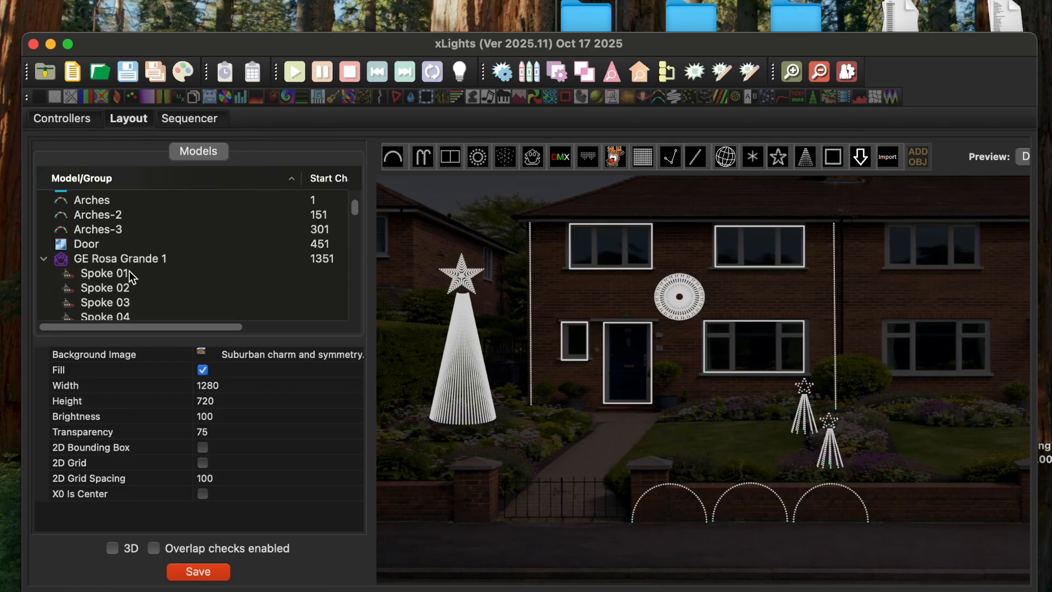
click(129, 272)
scroll(137, 306, down, 15)
scroll(137, 305, up, 3)
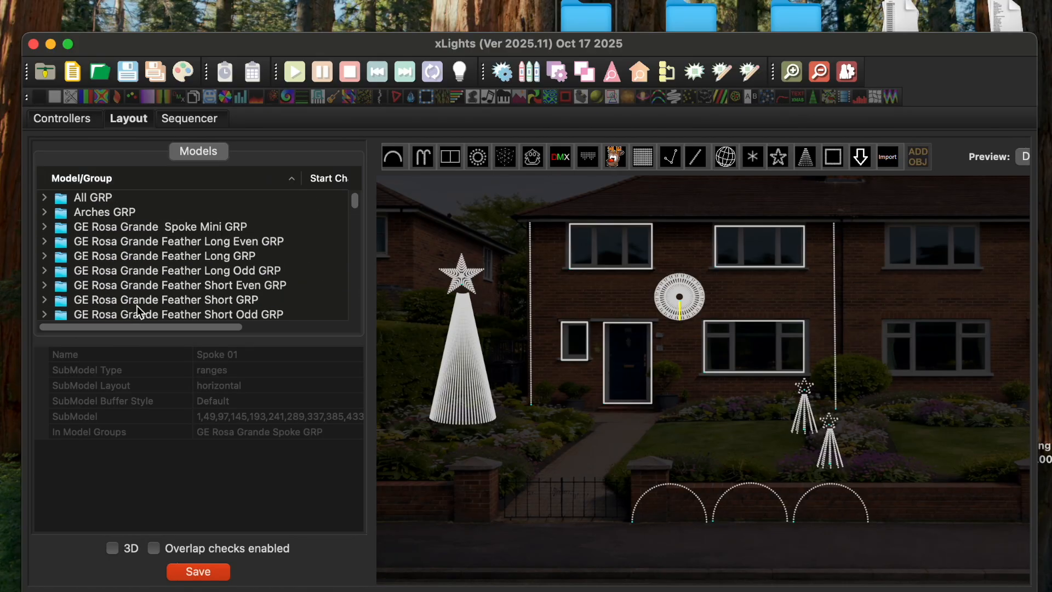
Step: Examine which spinner pixels each GE Rosa Grande group covers, from Spoke Mini GRP through Torch Long GRP
click(151, 228)
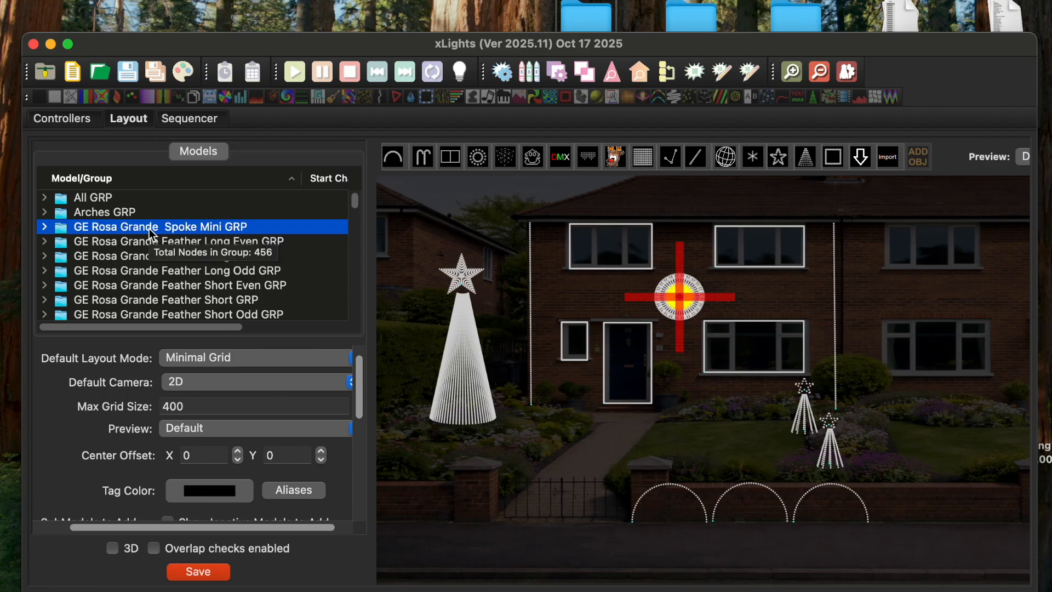
key(Down)
key(Down)
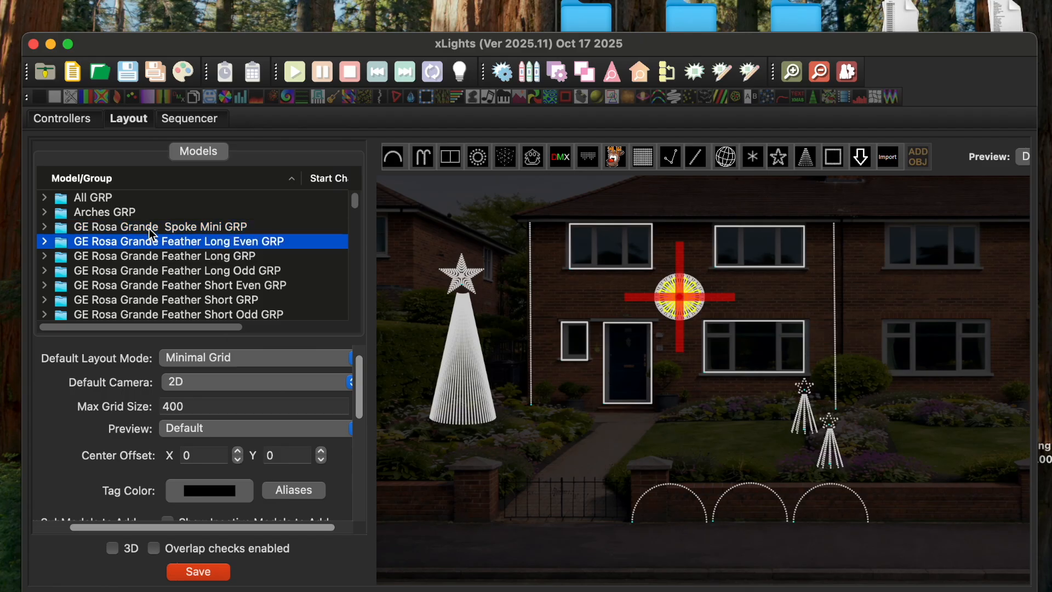
key(Down)
key(Down)
key(Down)
key(Down)
key(Down)
key(Down)
key(Down)
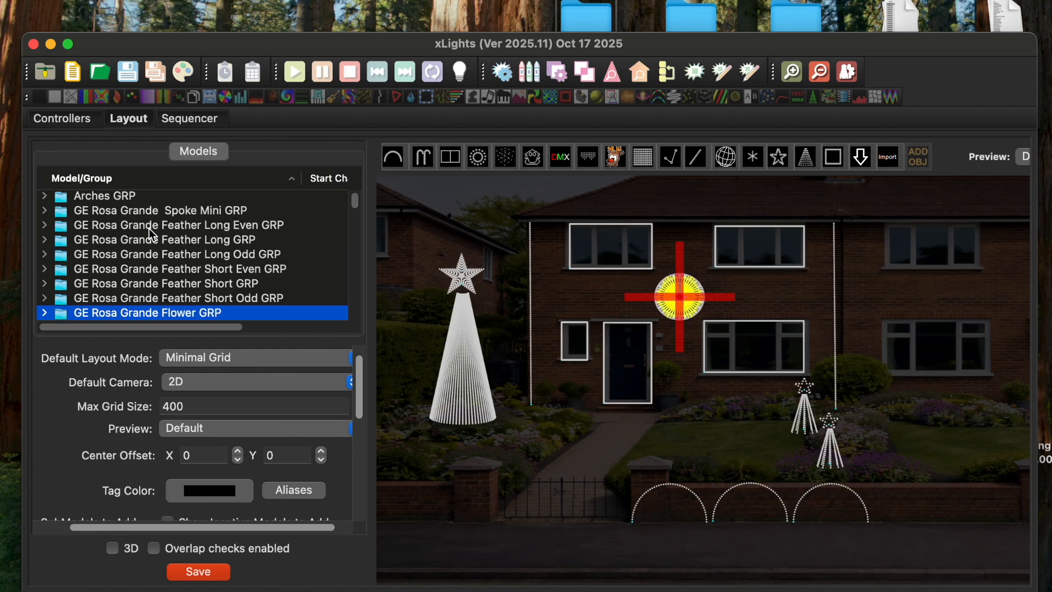
key(Up)
key(Up)
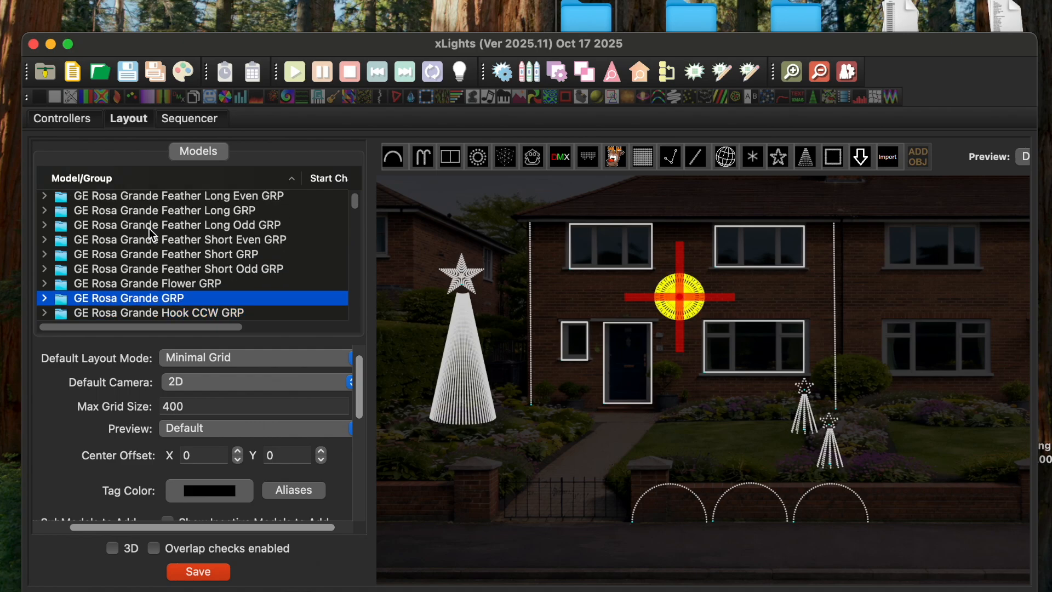
key(Down)
key(Down)
key(Down)
key(Down)
key(Down)
key(Down)
key(Down)
key(Down)
key(Down)
key(Down)
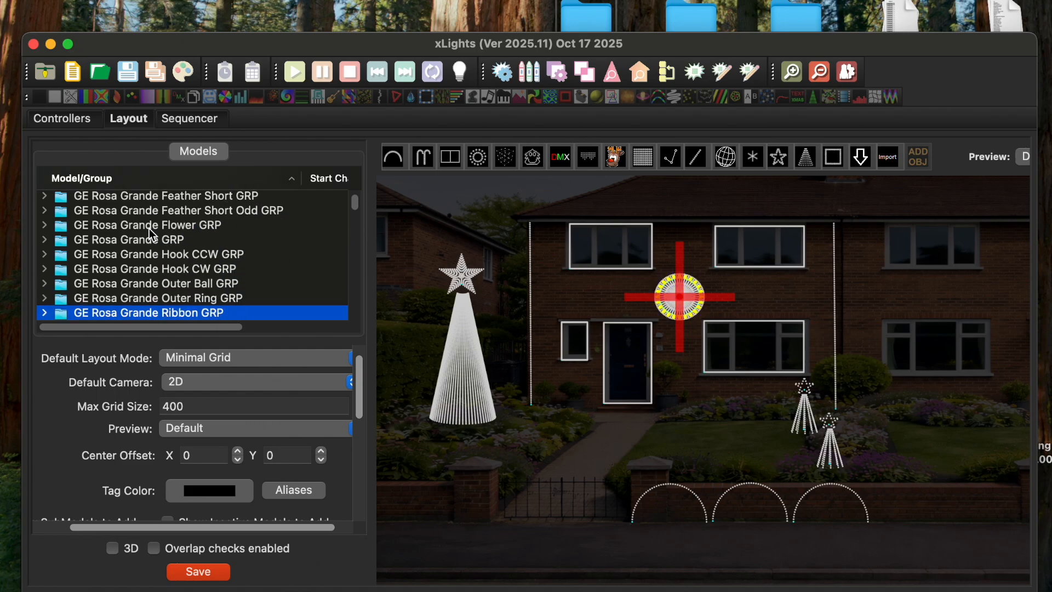
key(Down)
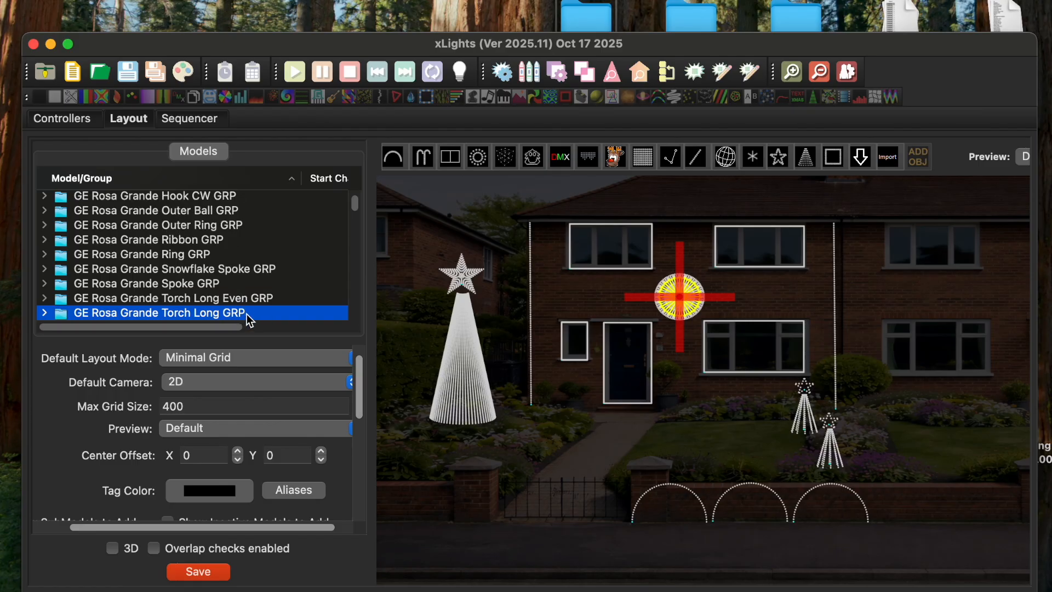
click(420, 231)
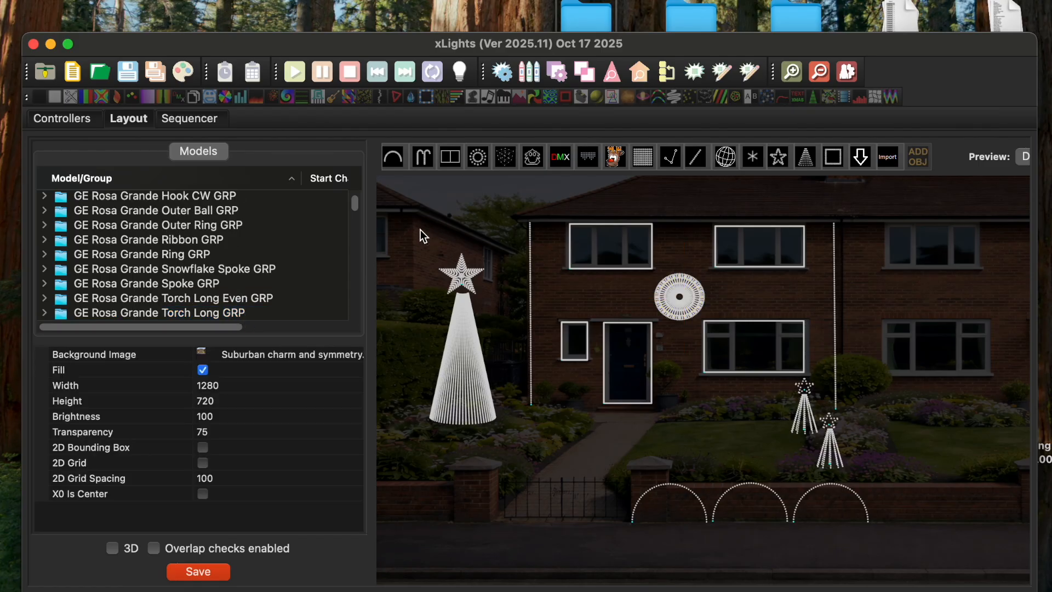
Step: Select the upper-left window, Window 1, and open its submodel definitions for editing
click(570, 266)
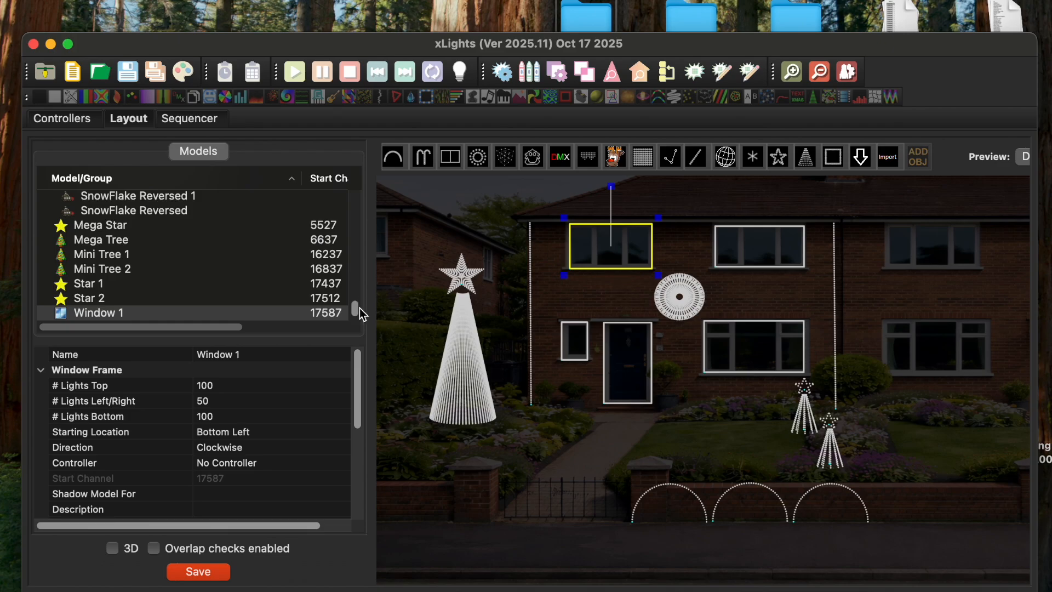
scroll(353, 310, down, 2)
click(99, 291)
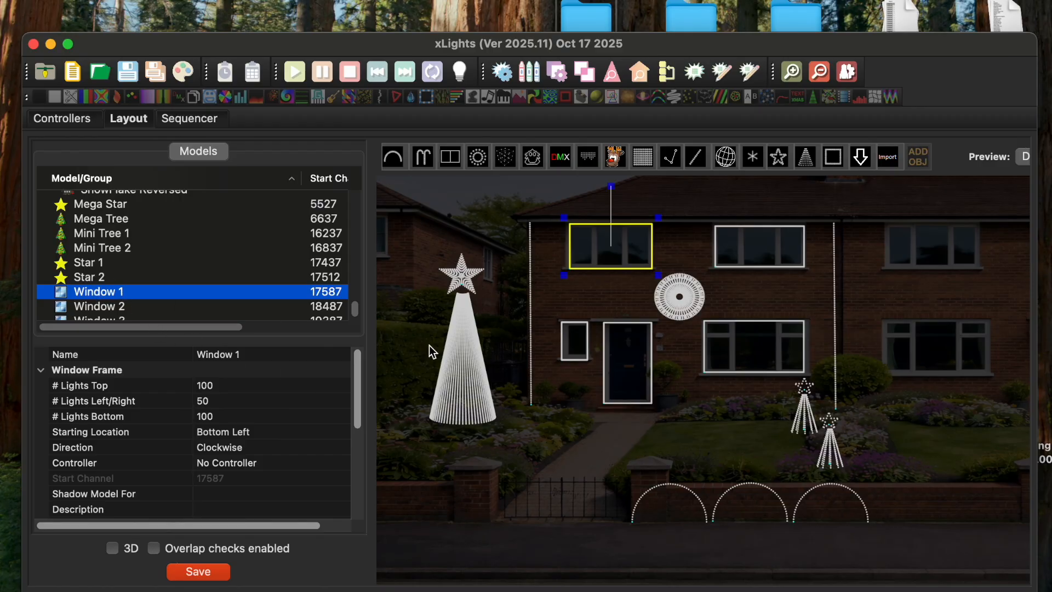
drag(356, 383, 366, 426)
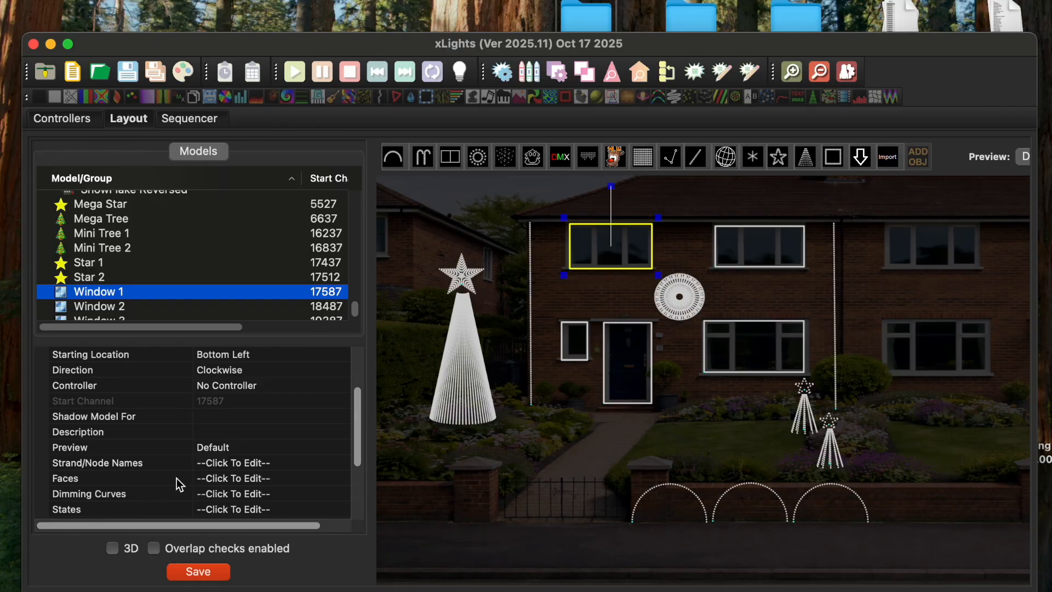
scroll(176, 460, down, 1)
scroll(246, 449, down, 1)
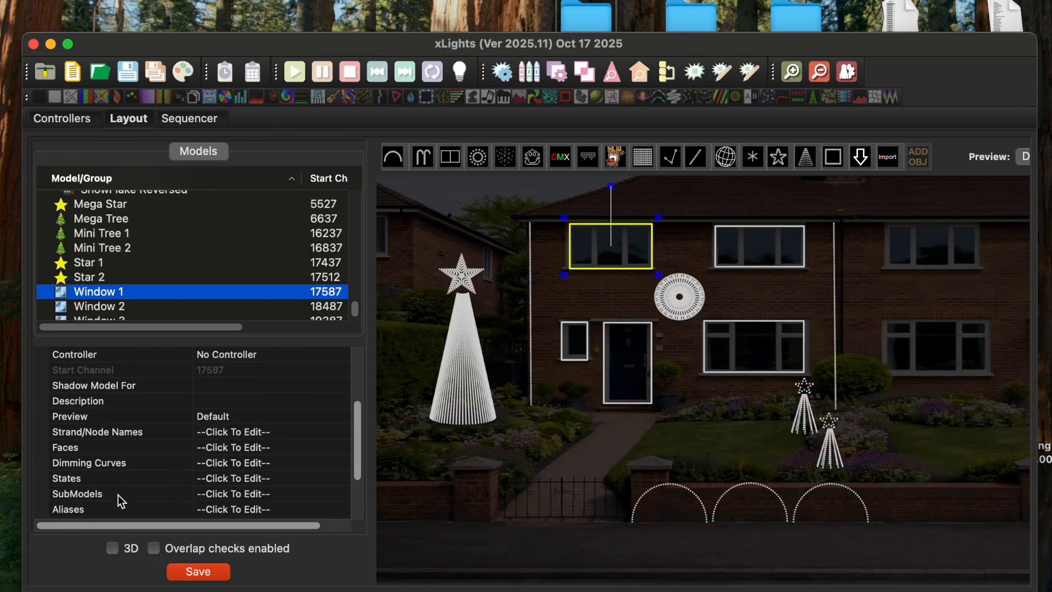
click(276, 496)
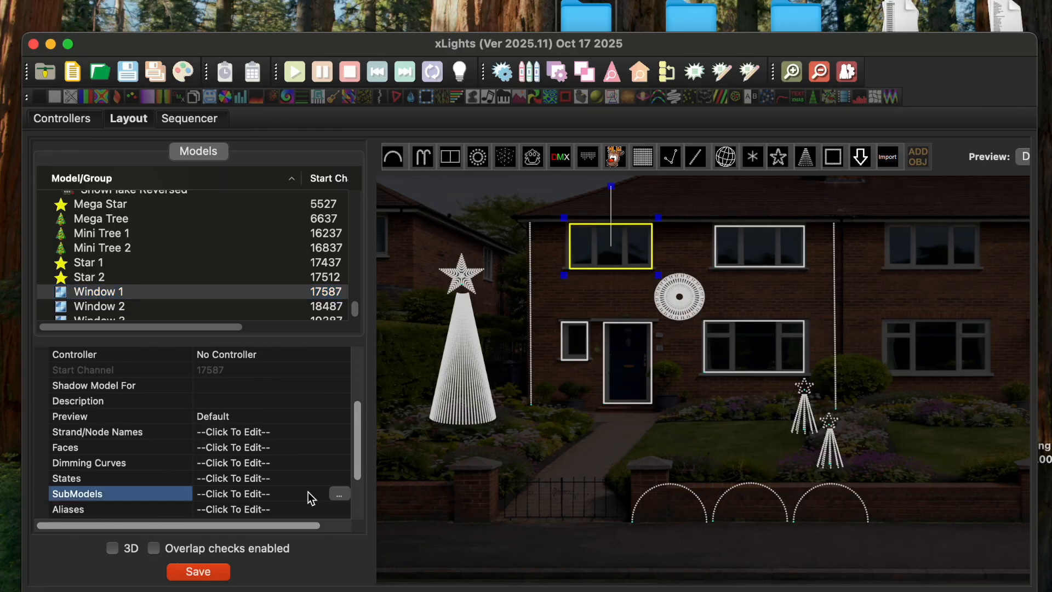
click(340, 495)
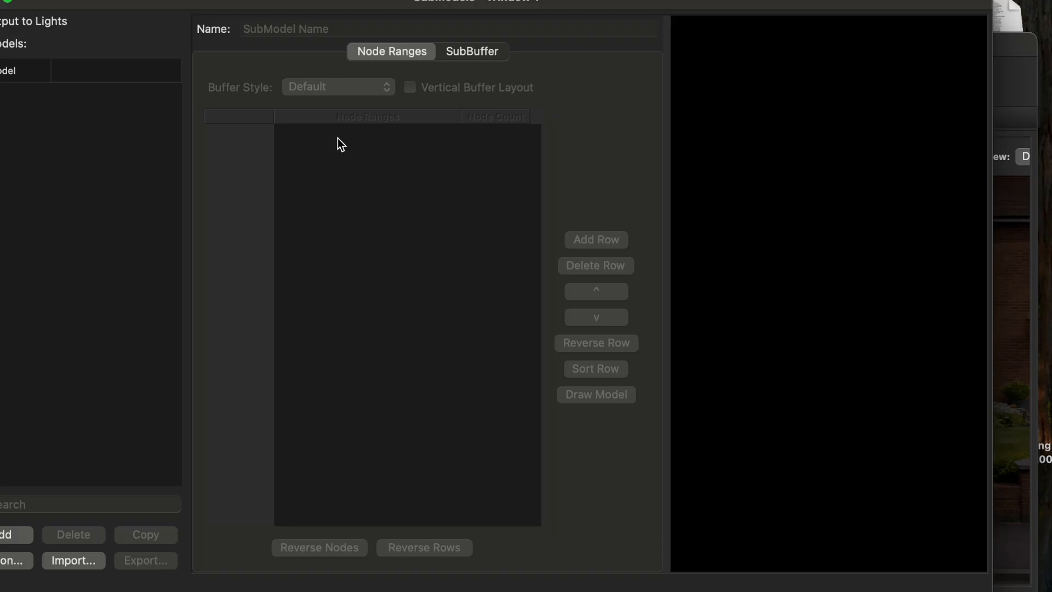
drag(331, 7, 365, 22)
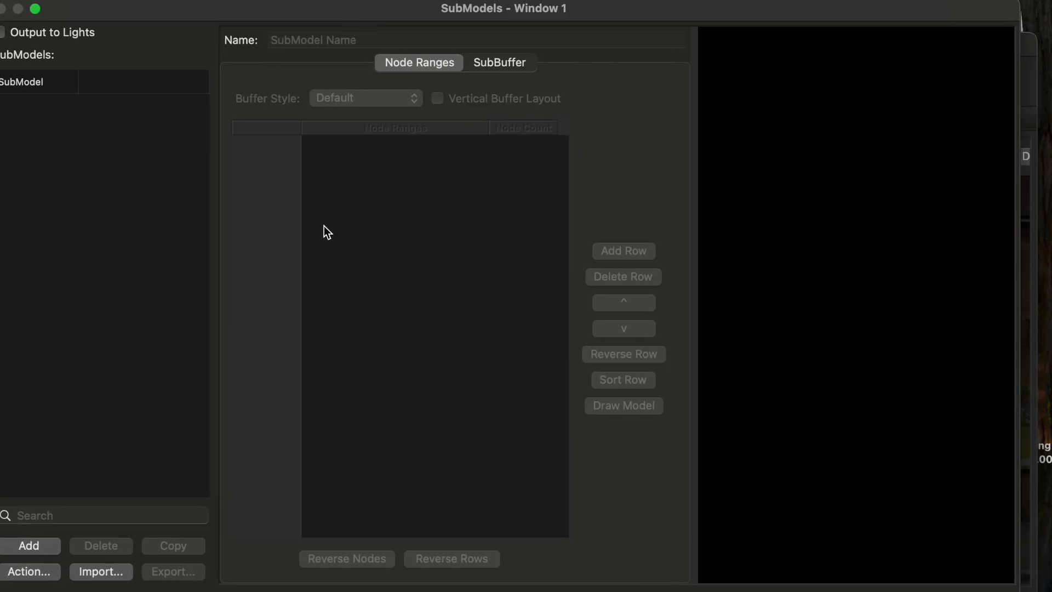
Step: Add a submodel to Window 1 and name it Verts
click(51, 548)
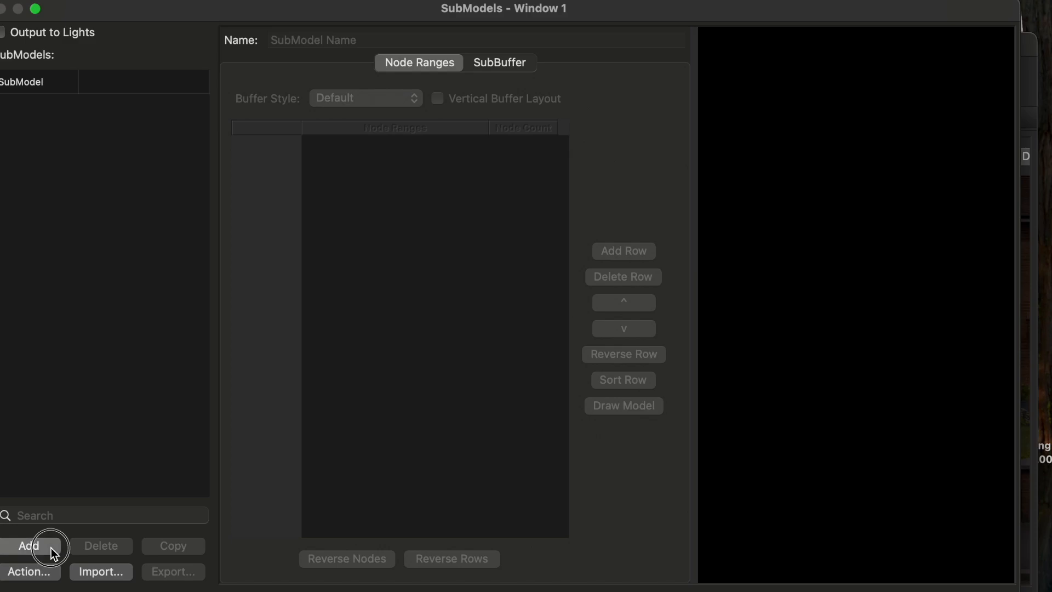
click(368, 40)
drag(360, 40, 265, 46)
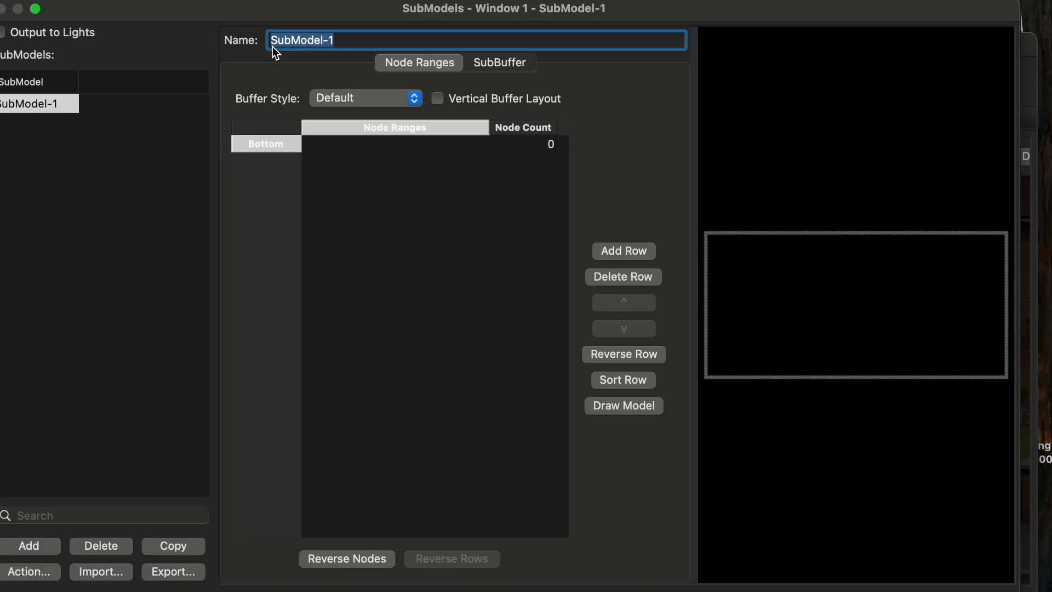
text(VER)
key(BackSpace)
key(BackSpace)
text(erts)
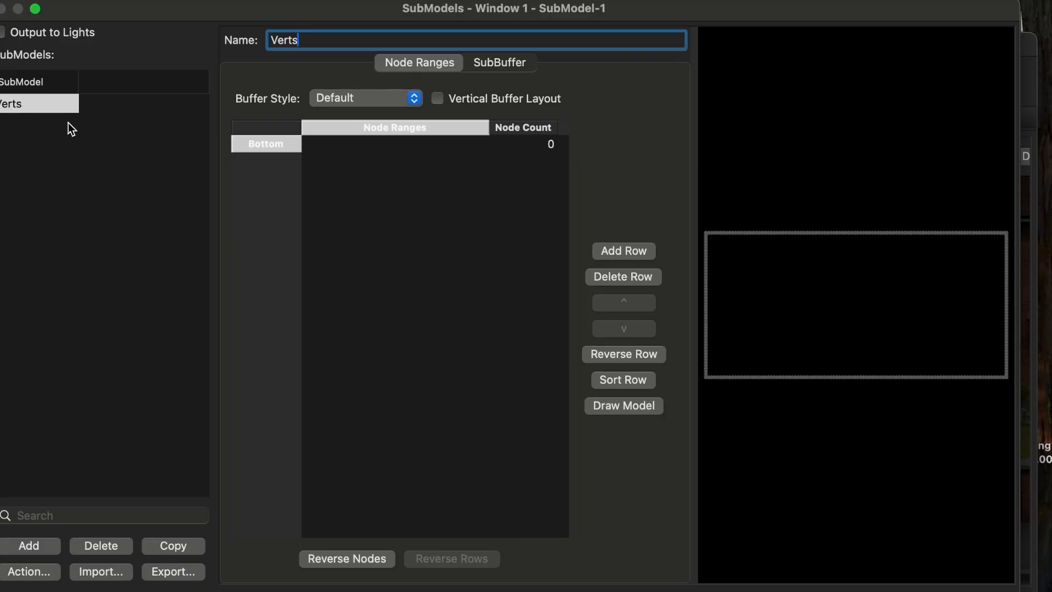
Step: Pick node 1 at the window's lower-left corner in the preview as the start of the Verts node range
click(356, 145)
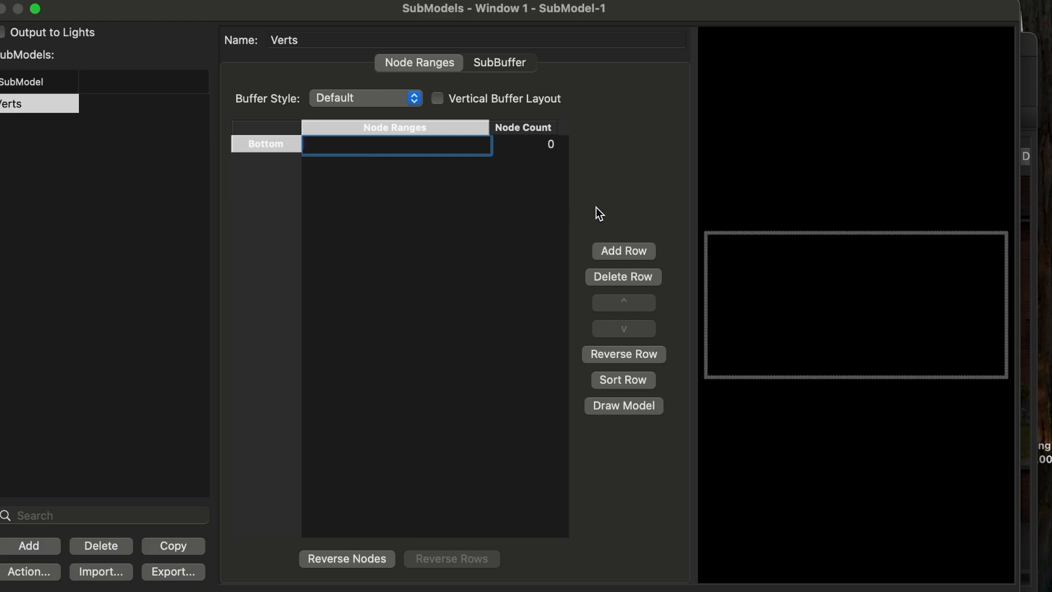
scroll(723, 268, up, 2)
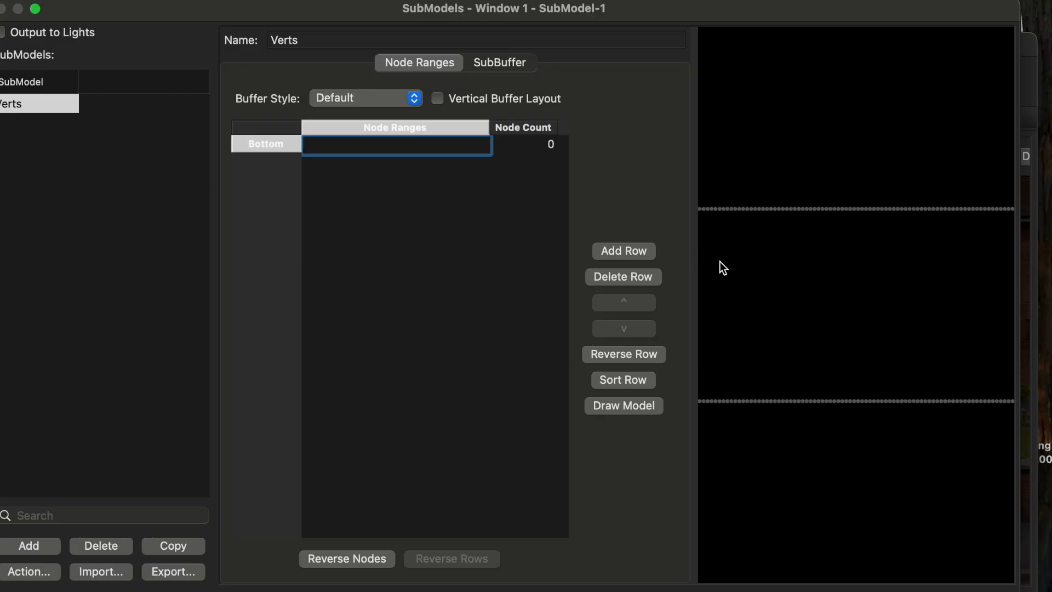
drag(720, 261, 866, 280)
scroll(865, 280, up, 5)
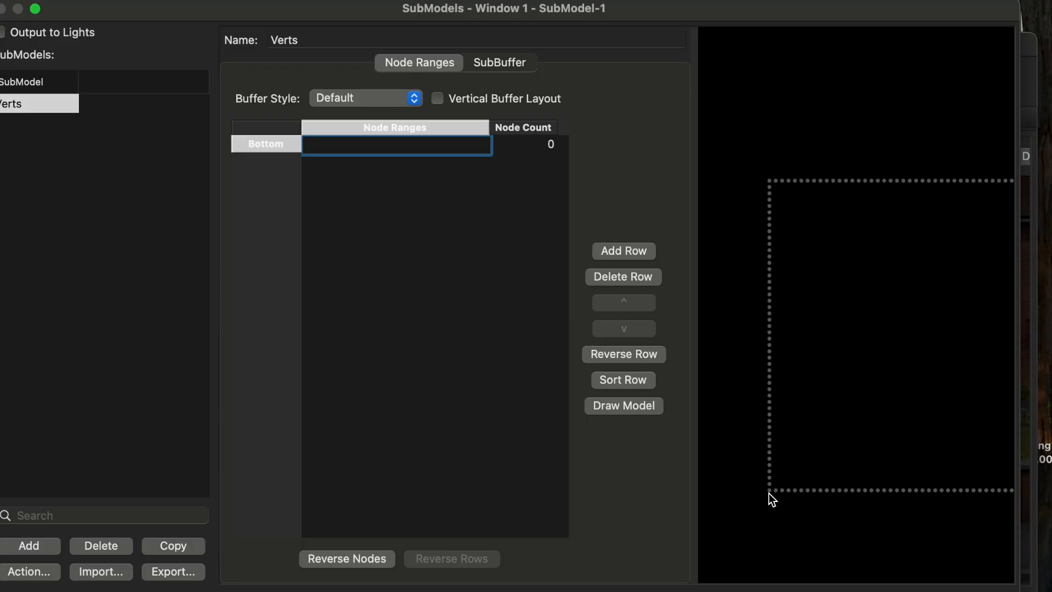
click(770, 493)
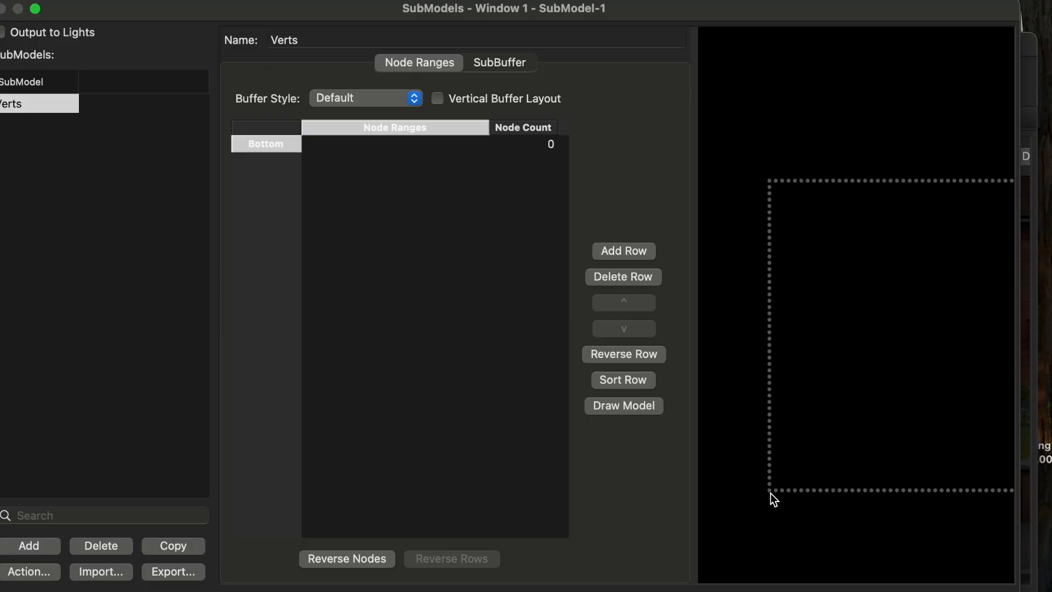
click(770, 488)
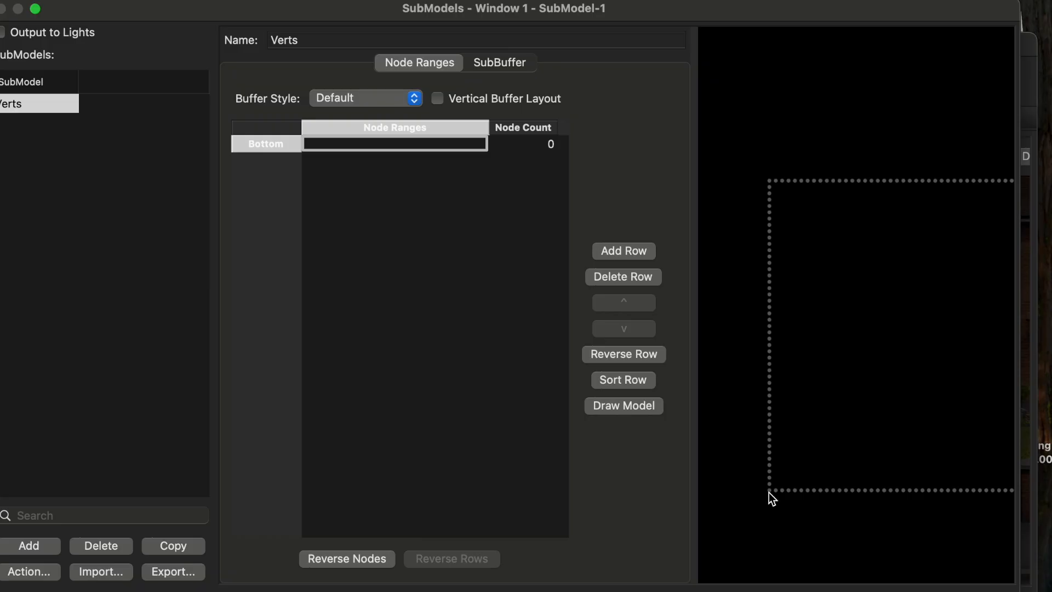
click(771, 491)
scroll(865, 346, up, 5)
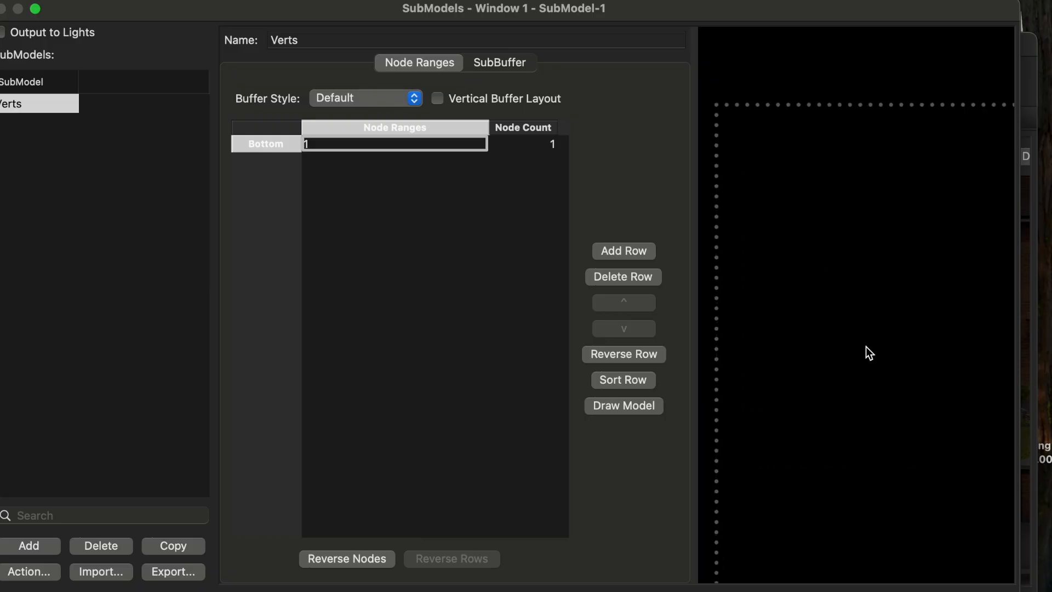
drag(846, 432, 911, 344)
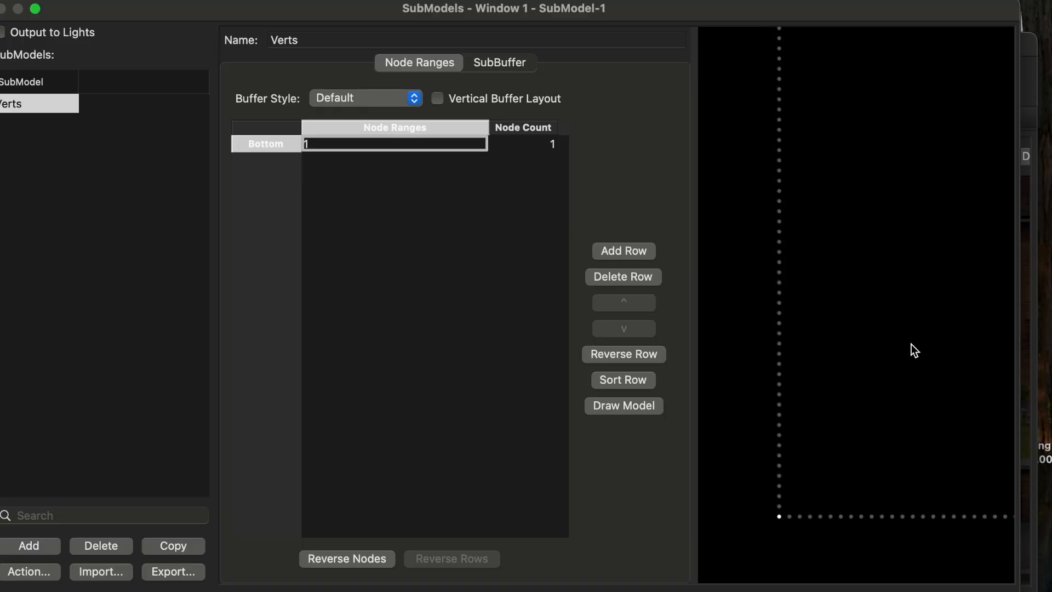
Step: Pick nodes up the window's left side in the preview to extend the range to 1-47,49
drag(780, 507, 781, 505)
click(781, 497)
click(780, 485)
click(781, 472)
click(780, 467)
drag(770, 481, 794, 42)
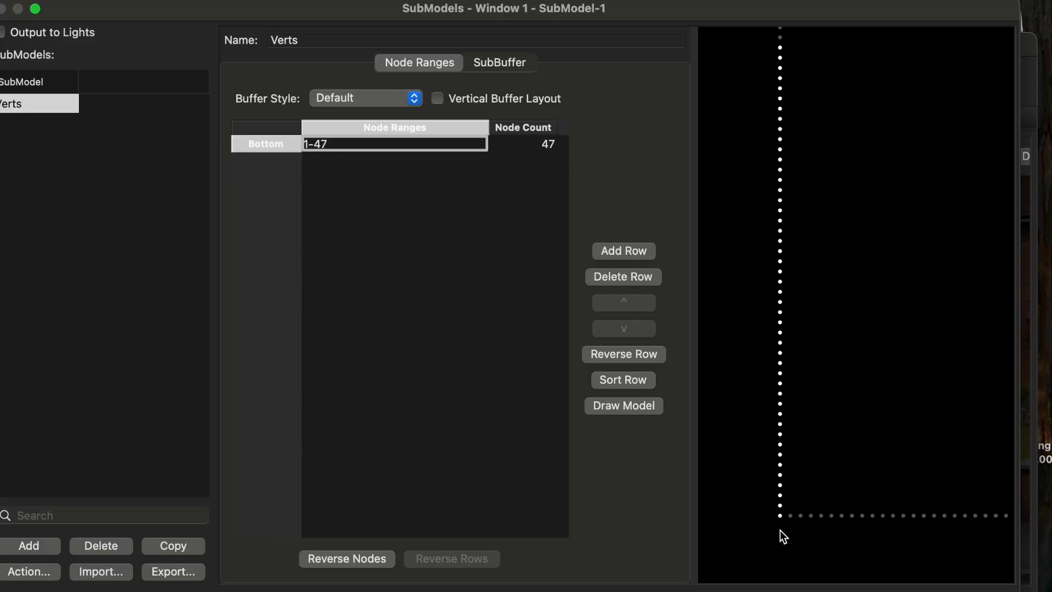
drag(857, 64, 851, 195)
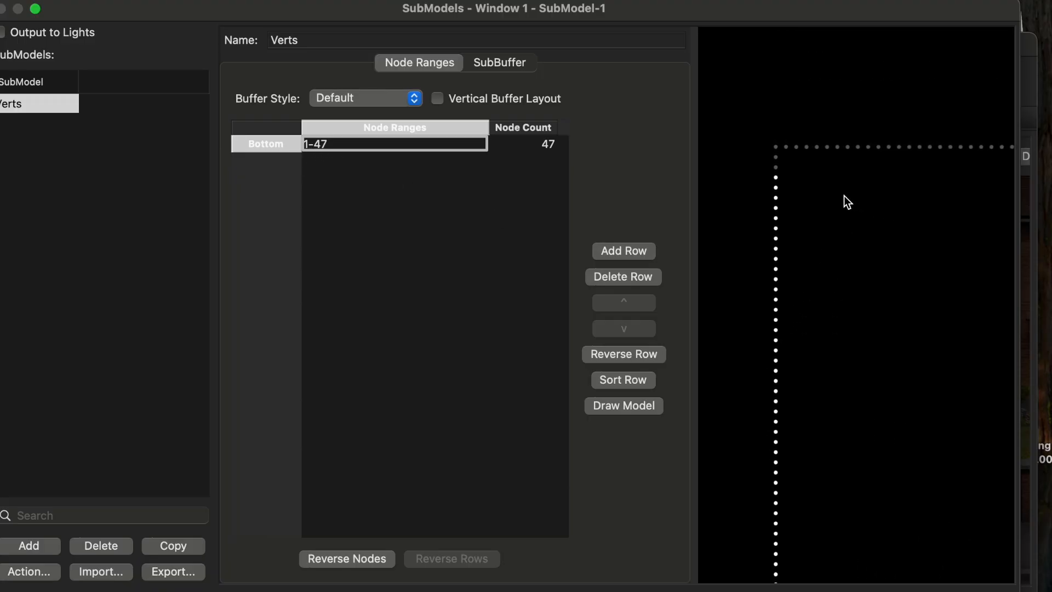
click(778, 153)
Step: Correct the first row's node range to 1-50 so it covers the whole left side of the window
double_click(420, 147)
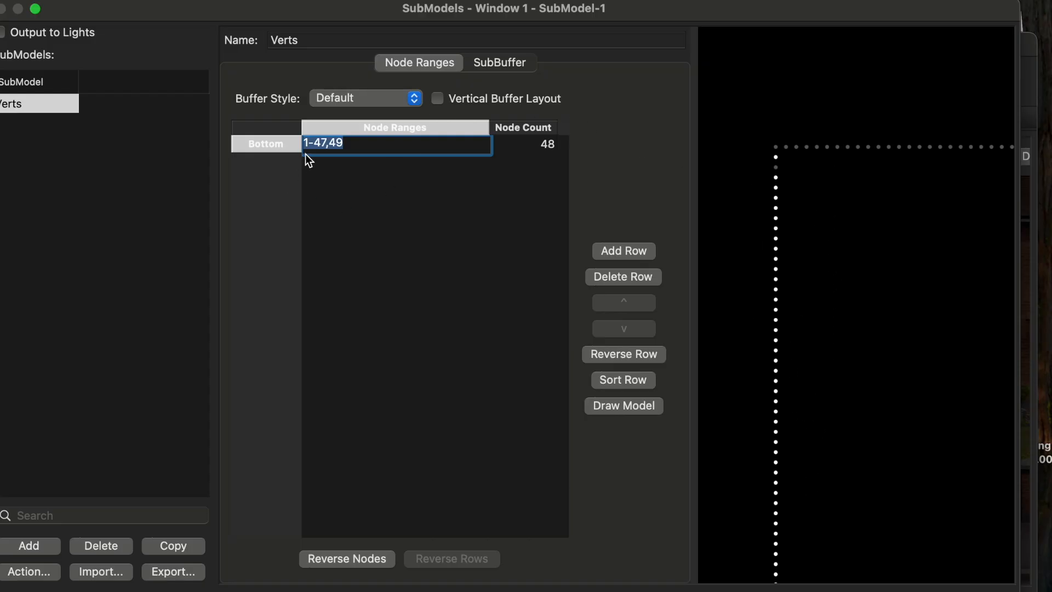
scroll(856, 209, down, 2)
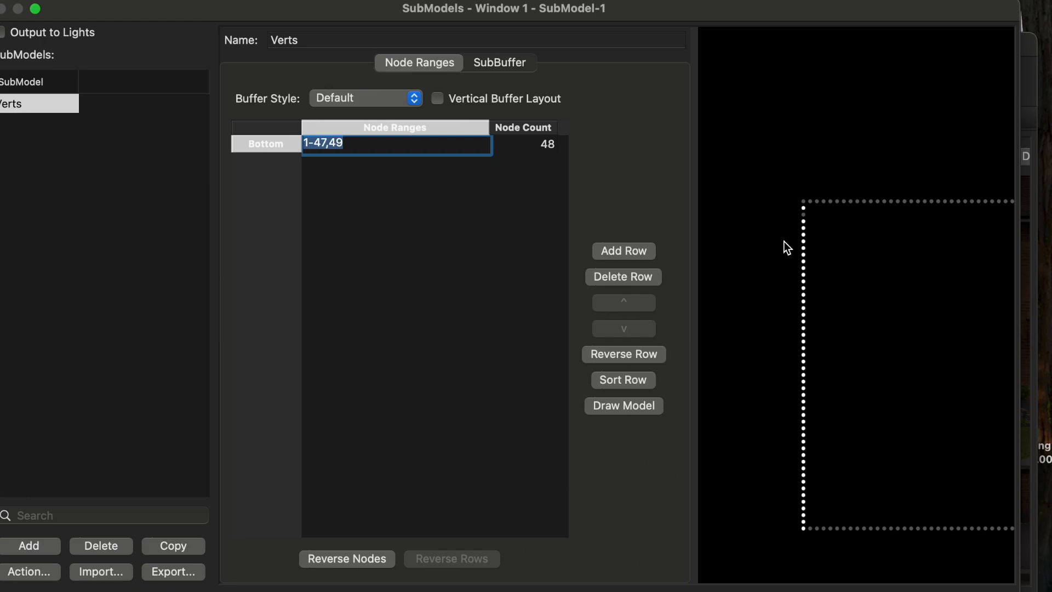
click(387, 153)
key(BackSpace)
key(BackSpace)
key(BackSpace)
key(BackSpace)
key(BackSpace)
text(50)
key(Return)
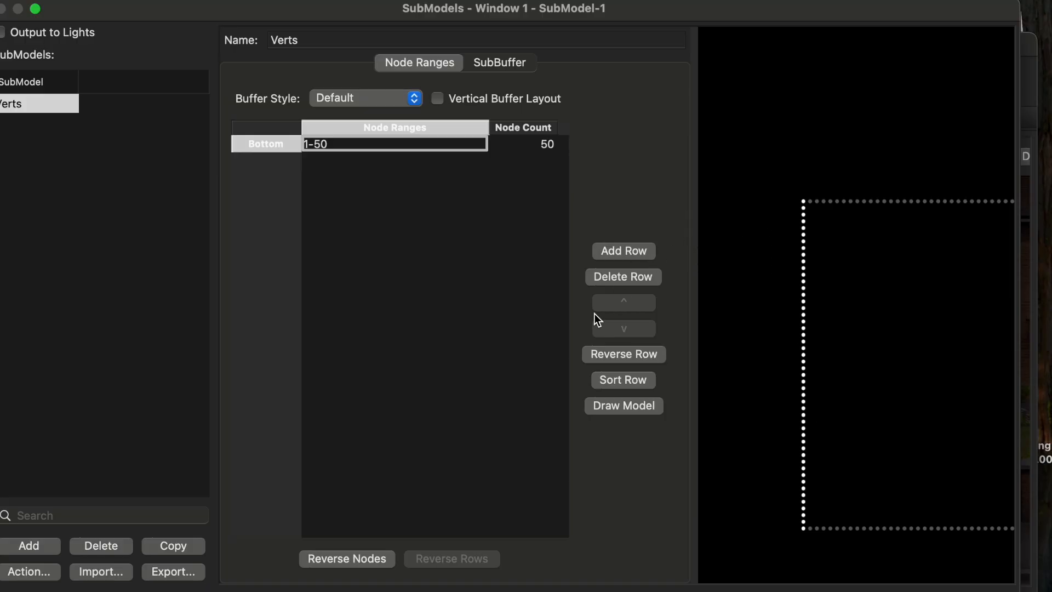
Step: Add a second row to Verts with the node range 200-151 for the window's right side
click(626, 252)
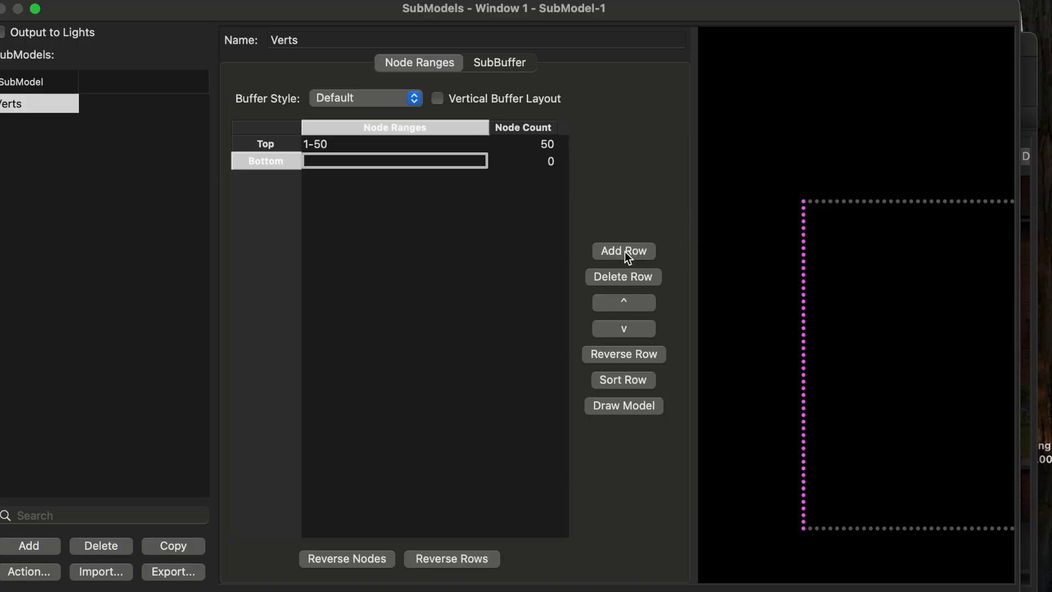
drag(929, 346, 592, 372)
drag(970, 379, 697, 362)
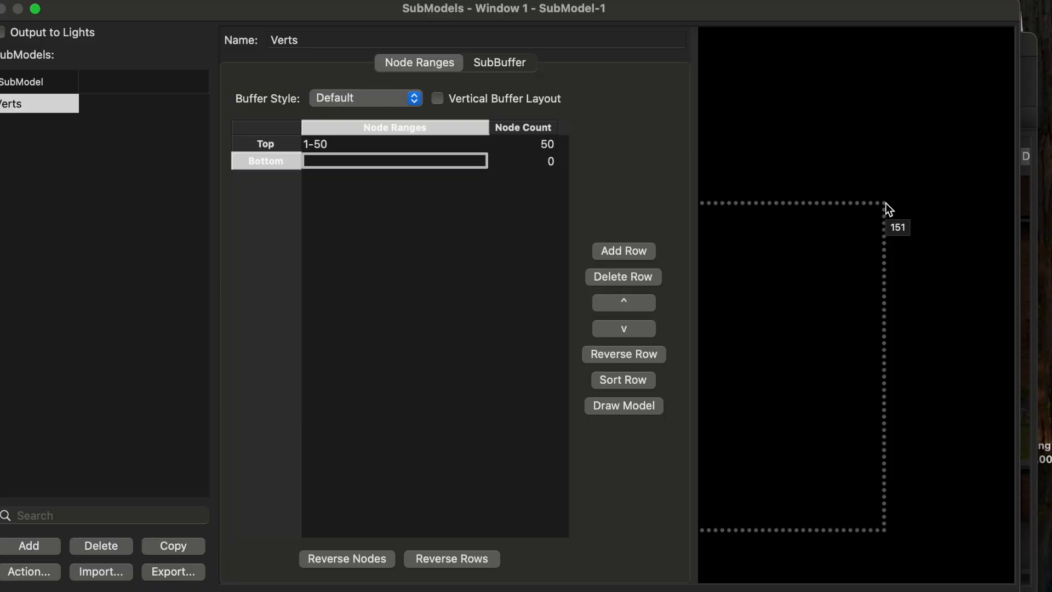
click(379, 159)
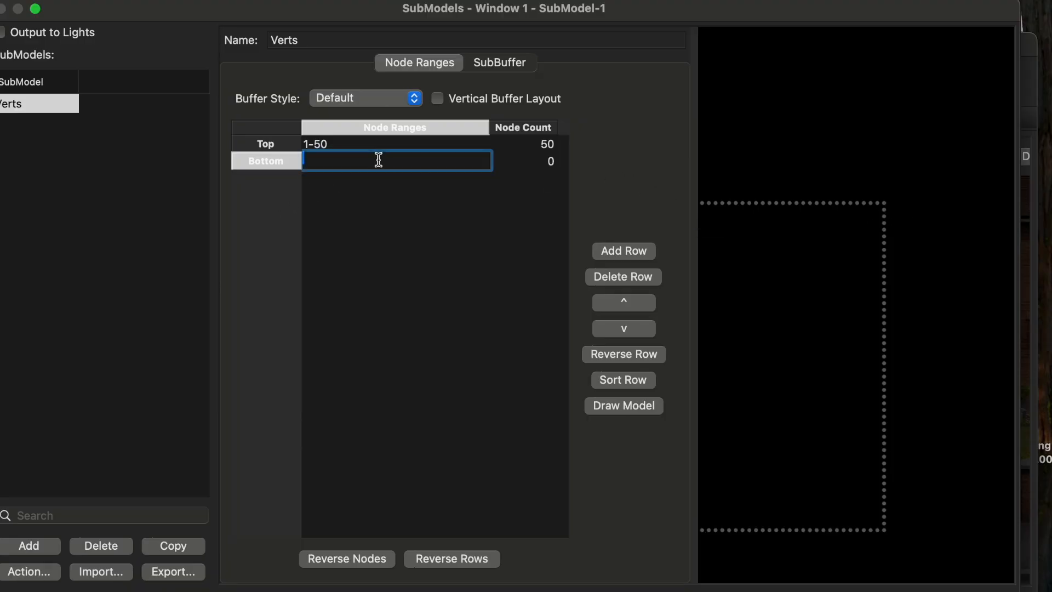
text(200-151)
key(Return)
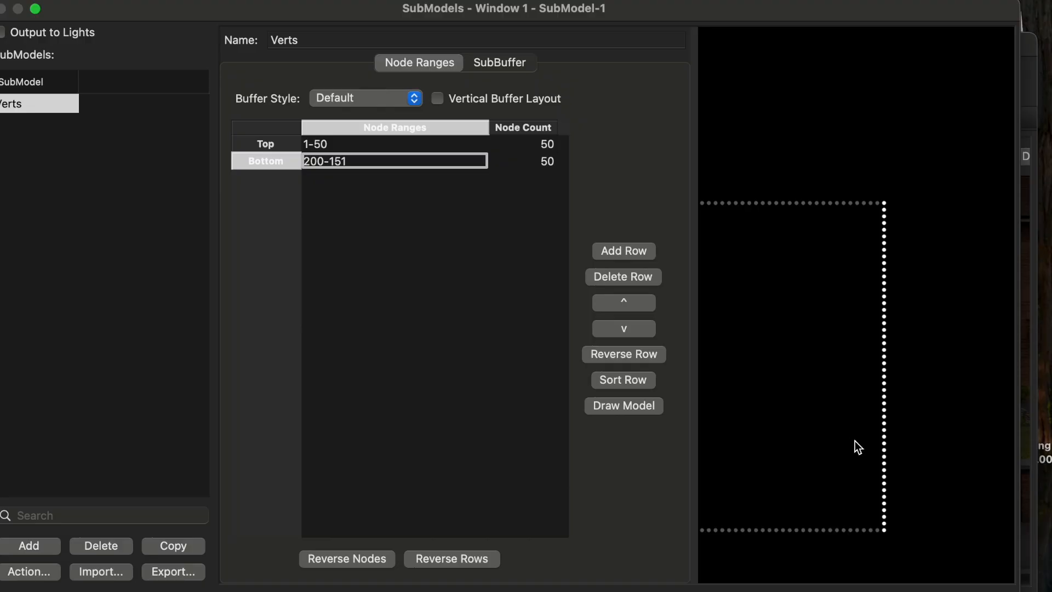
Step: Check both Verts rows on the whole window frame in the preview and accept the submodel definition
scroll(868, 304, down, 3)
drag(791, 304, 918, 281)
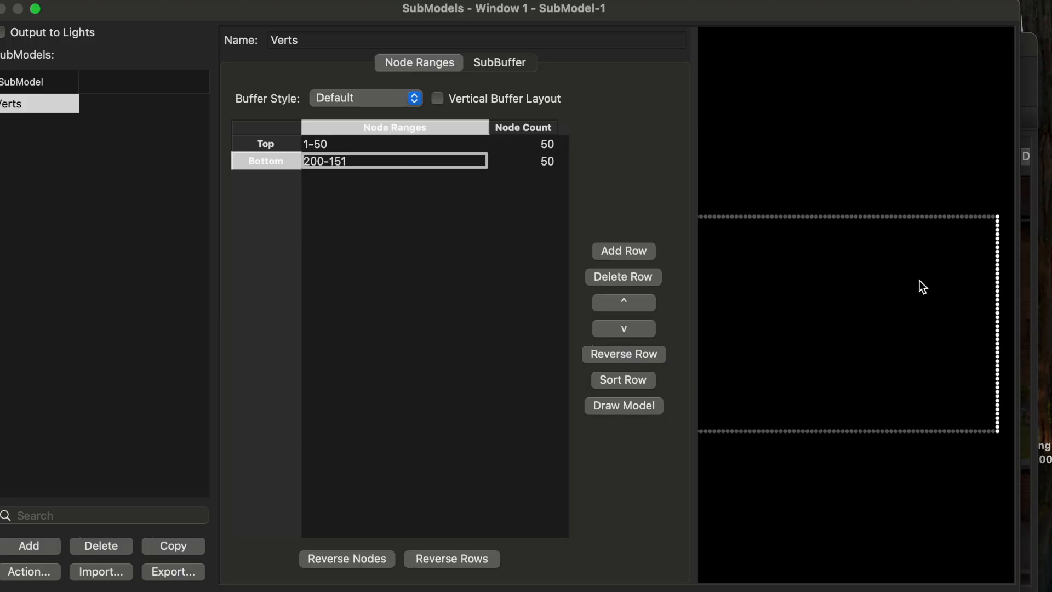
scroll(905, 270, down, 2)
scroll(831, 280, up, 3)
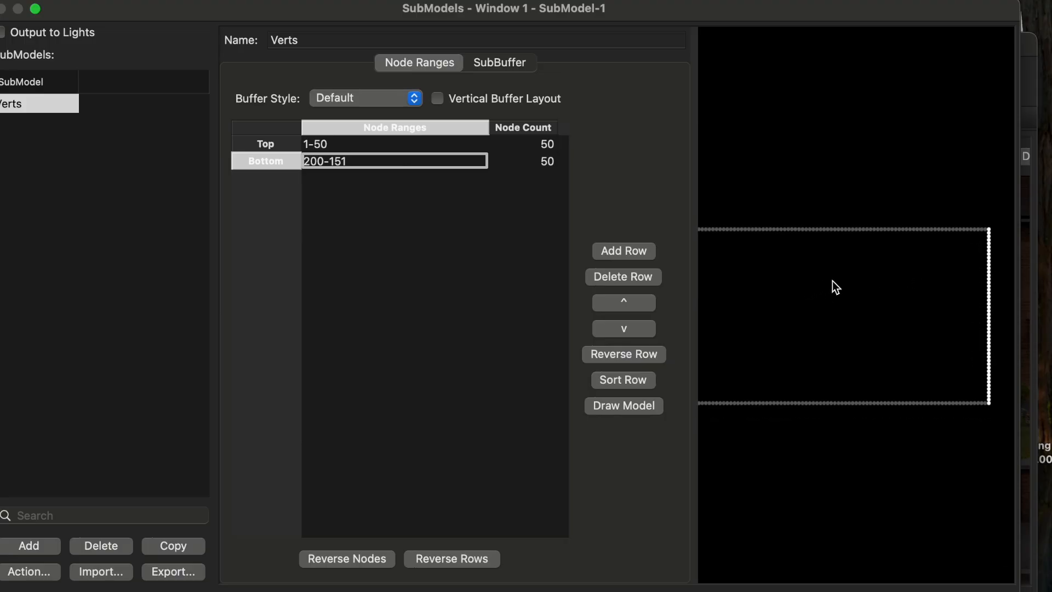
scroll(847, 272, down, 4)
scroll(828, 274, down, 2)
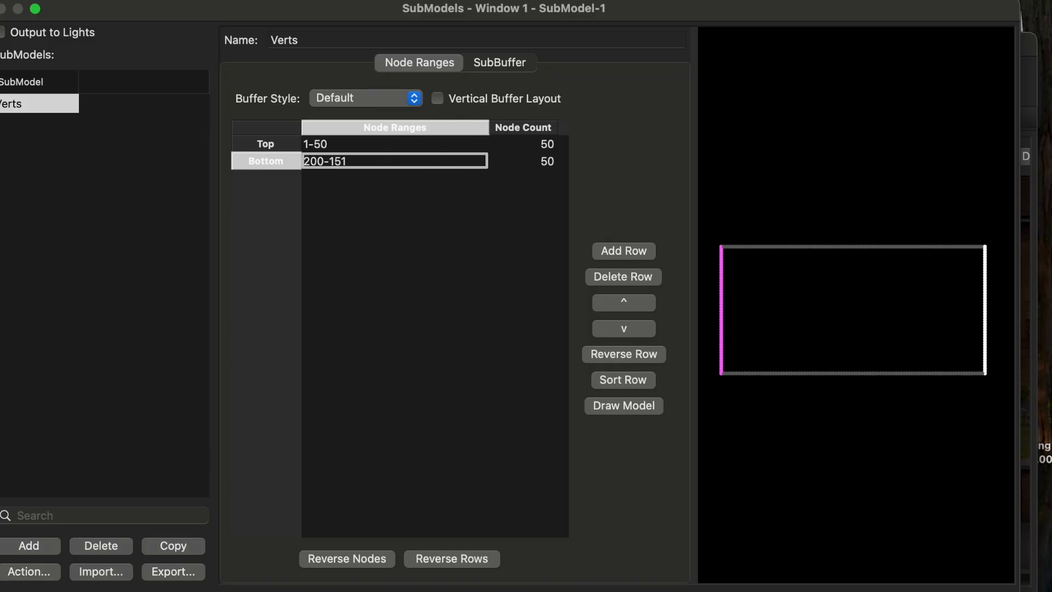
click(357, 165)
click(361, 163)
key(Return)
drag(636, 13, 634, 7)
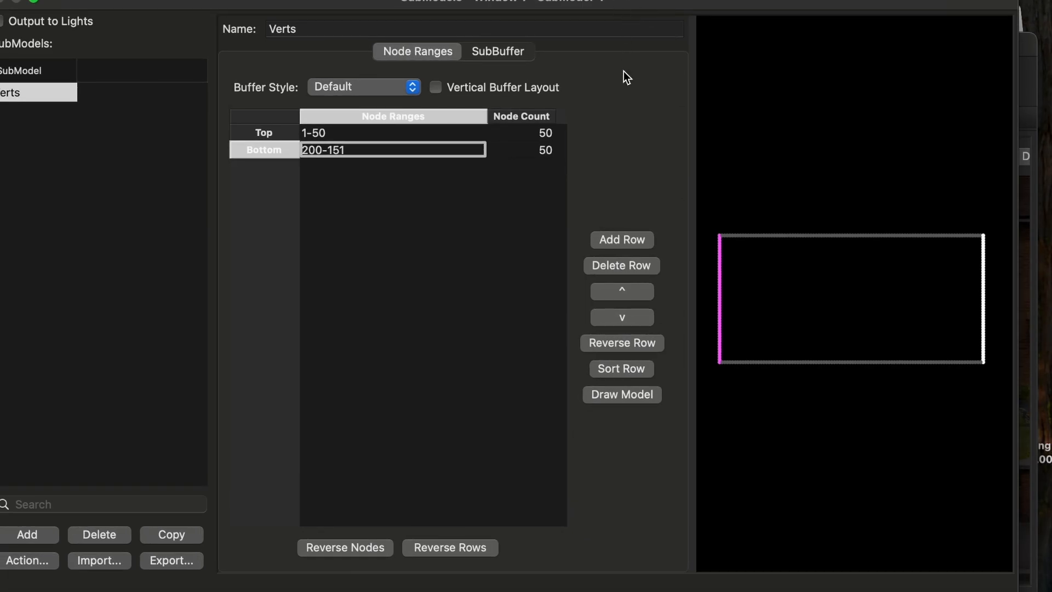
click(623, 34)
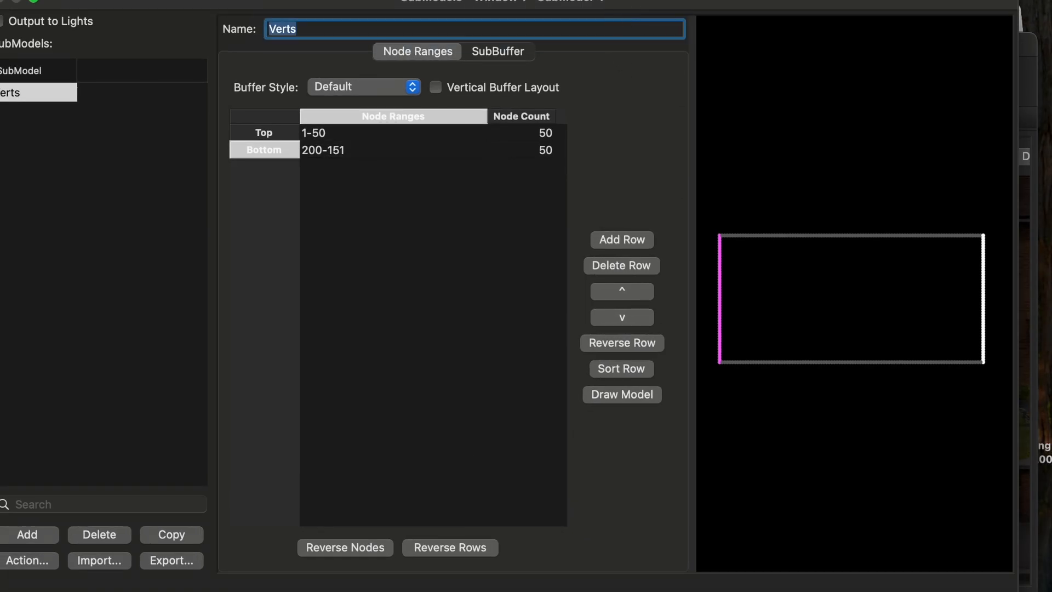
key(Return)
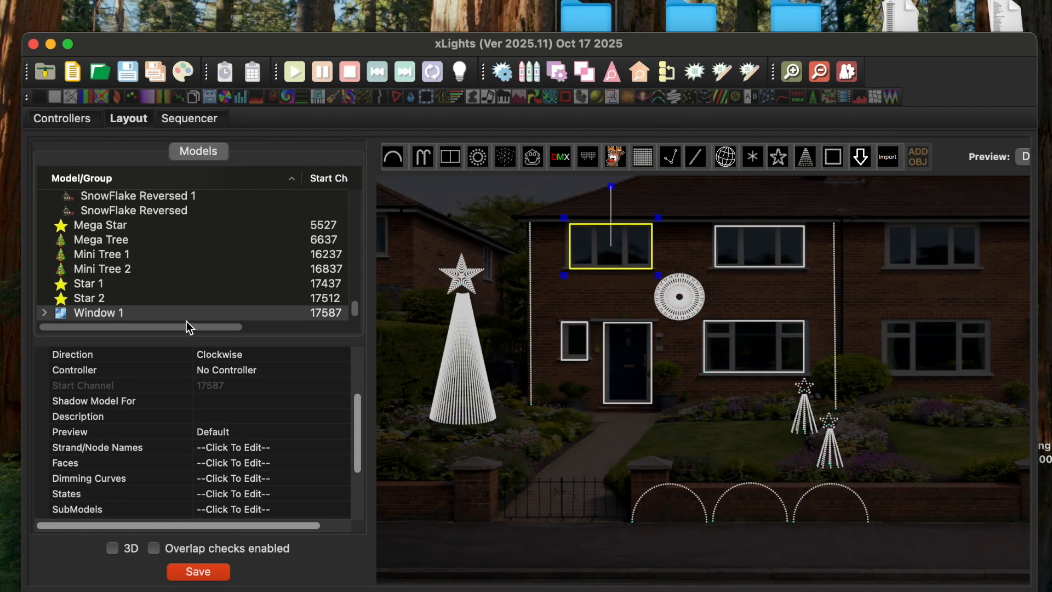
Step: Expand Window 1 in the model list and highlight its Verts submodel in the layout
scroll(107, 252, down, 2)
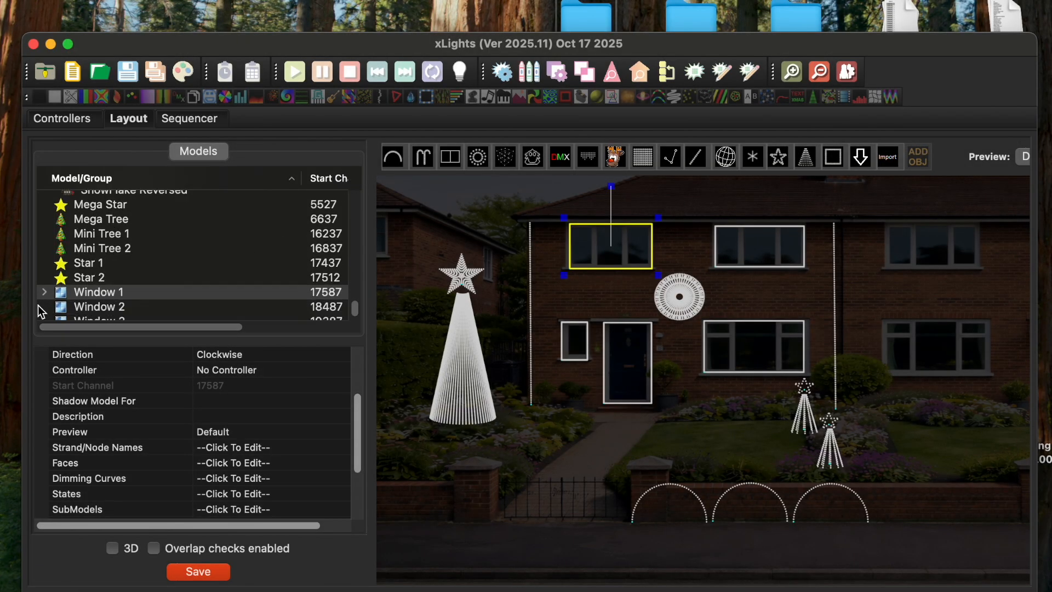
click(45, 294)
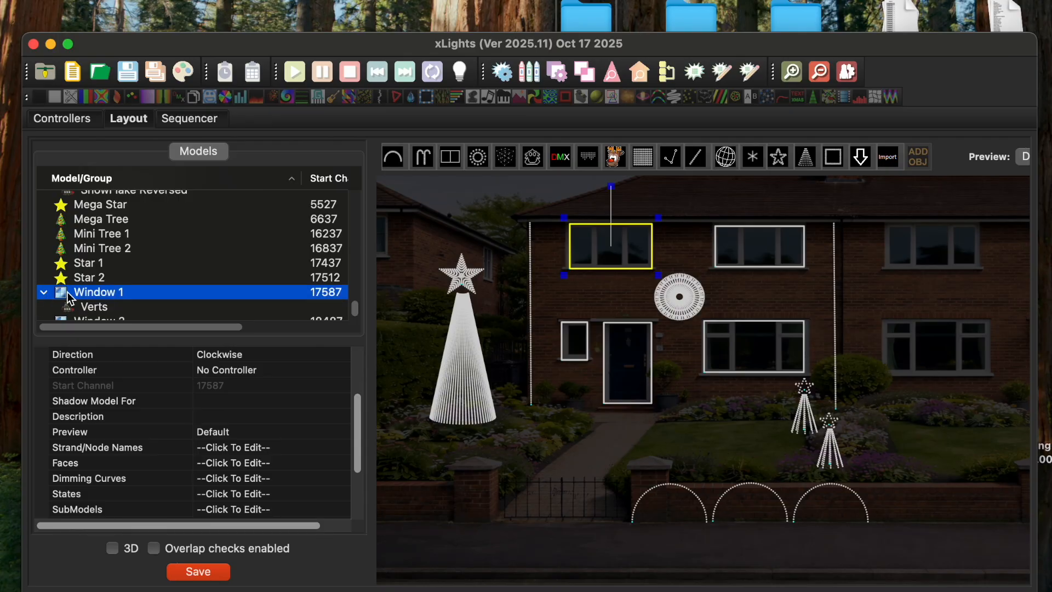
scroll(171, 277, down, 1)
click(96, 301)
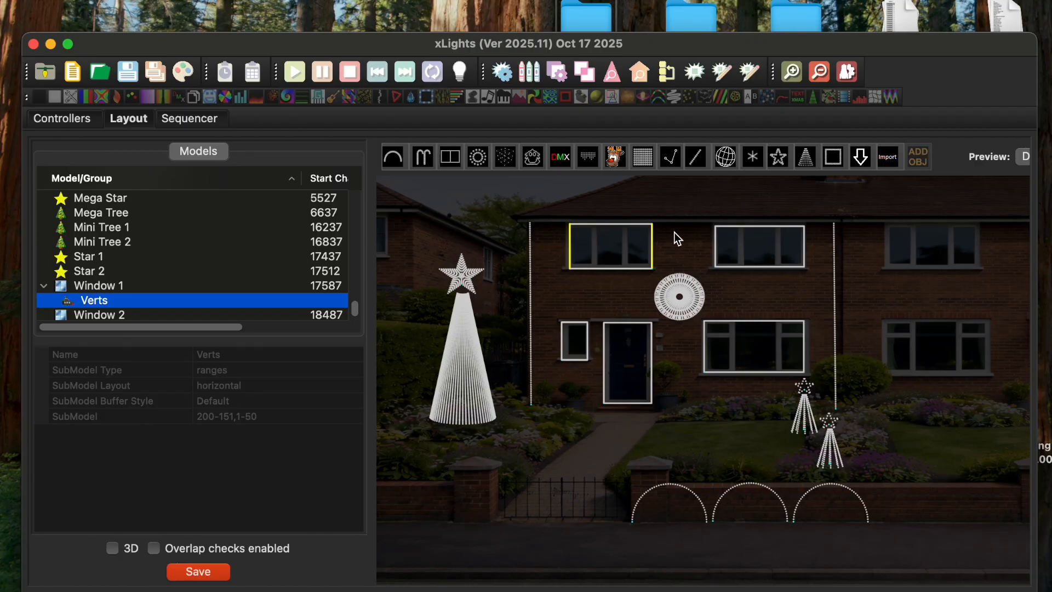
Step: Create a new sequence with the All Models view populating the master view
click(72, 71)
click(421, 253)
click(346, 141)
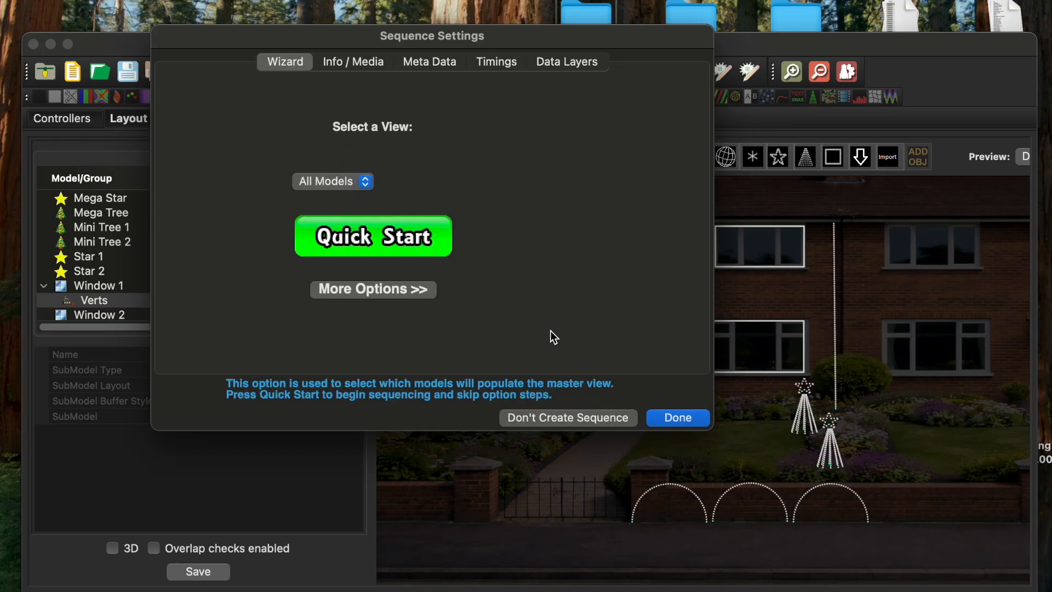
click(697, 421)
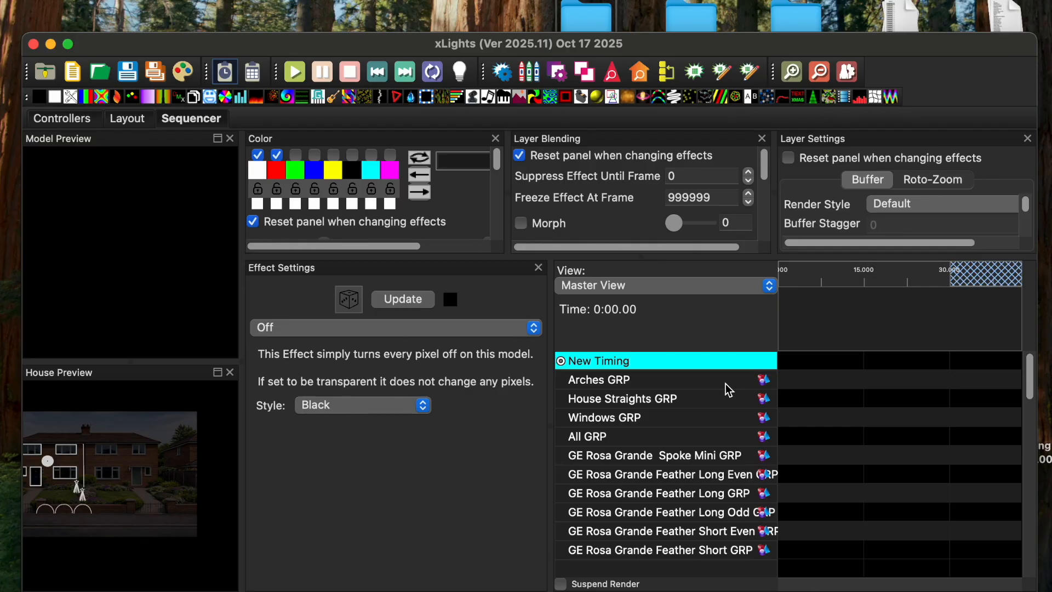
Step: Find Window 1 among the sequencer's model rows and expand it to its submodels
scroll(726, 383, down, 15)
scroll(754, 498, down, 5)
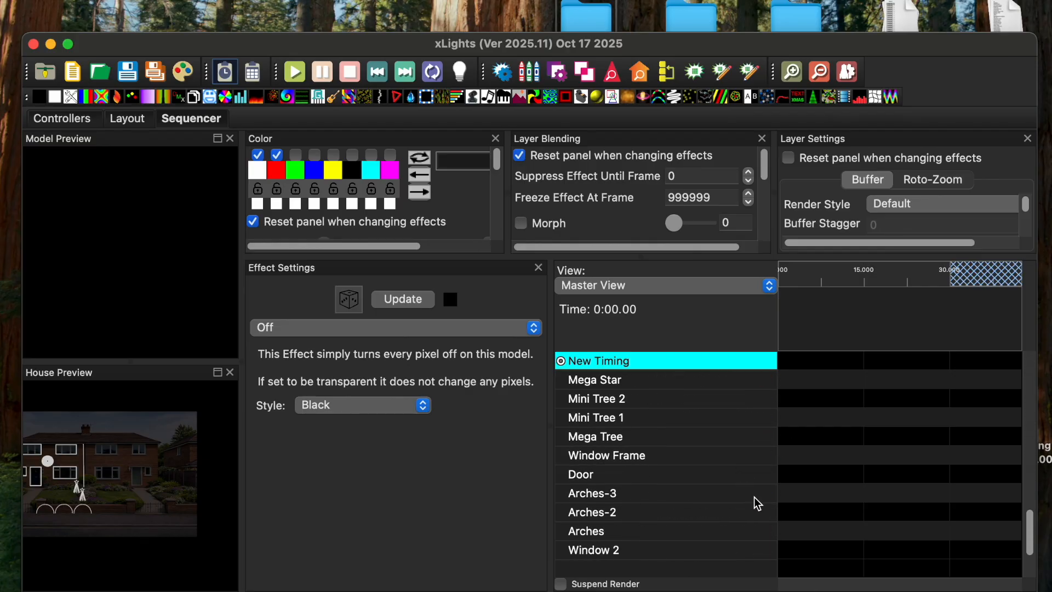
scroll(758, 499, up, 7)
scroll(759, 500, up, 5)
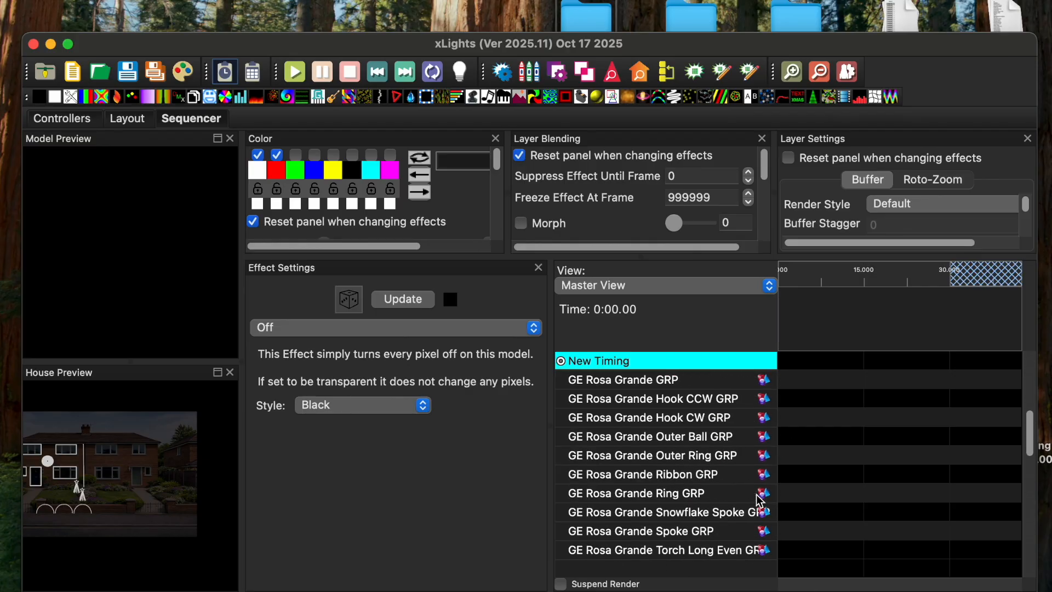
scroll(758, 500, down, 8)
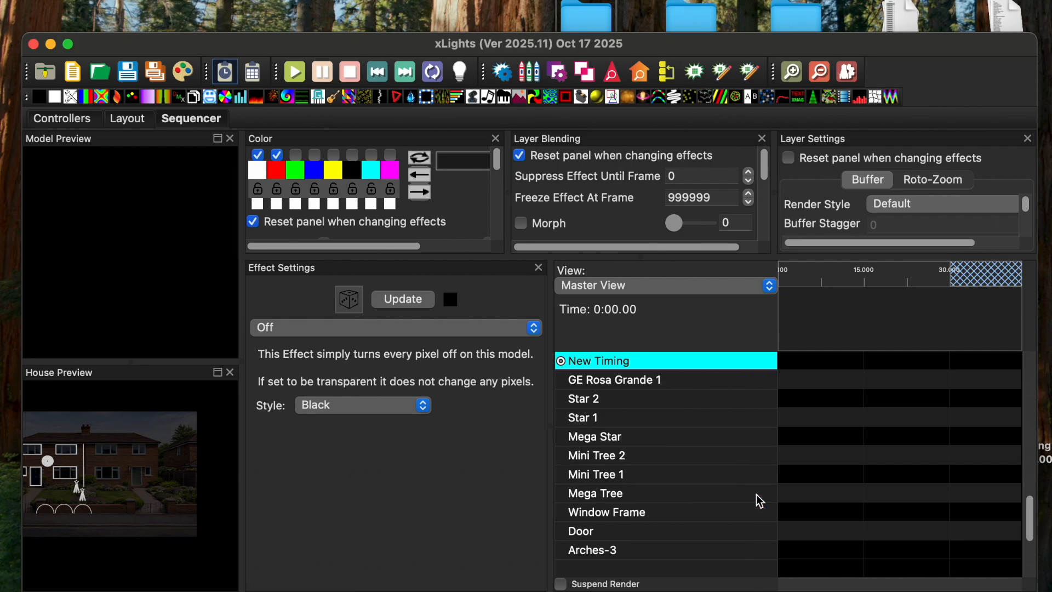
scroll(739, 481, down, 3)
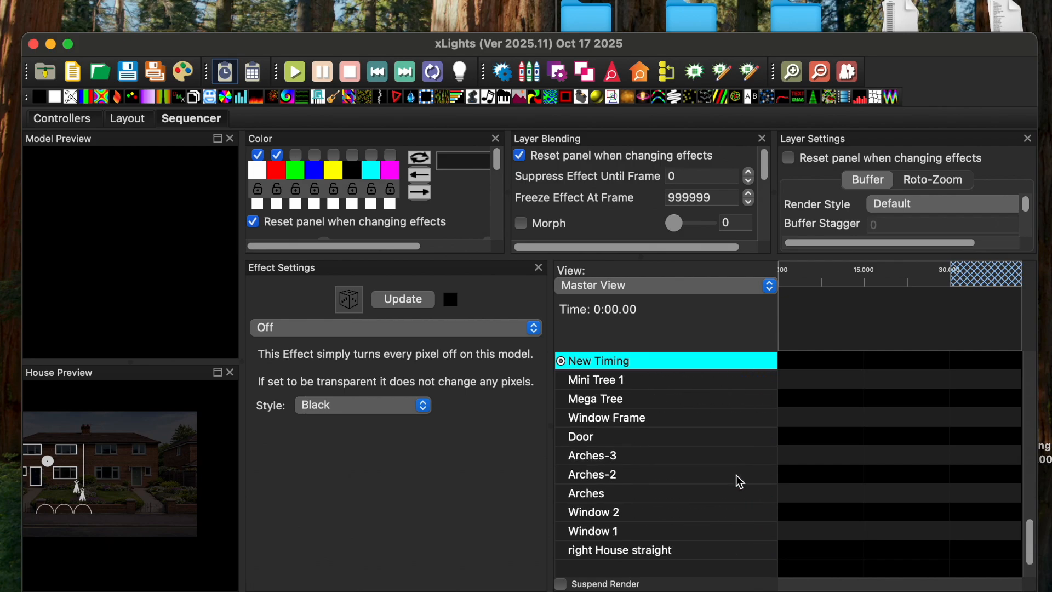
scroll(682, 429, down, 1)
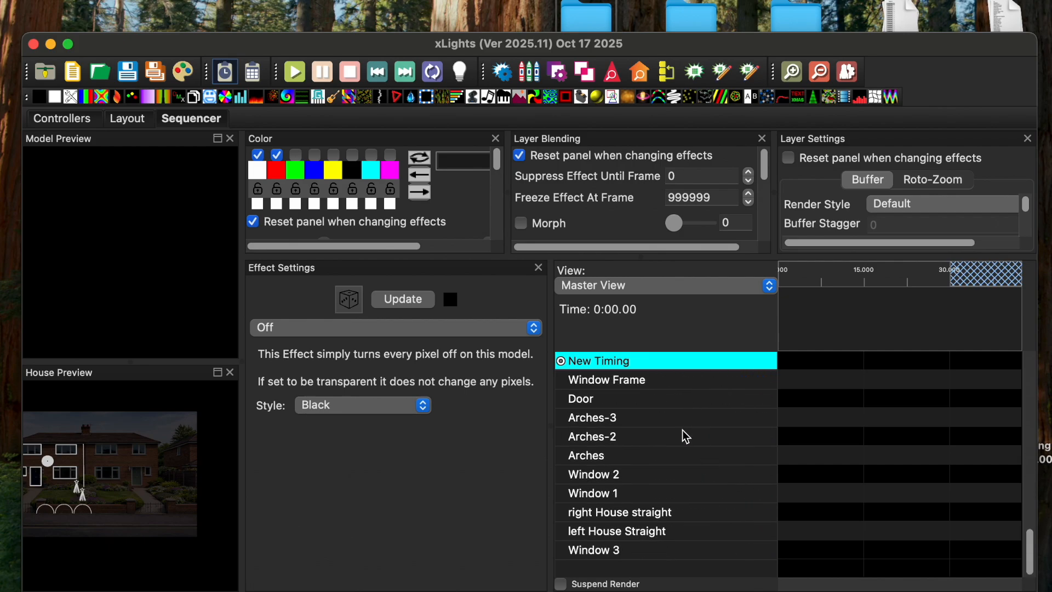
double_click(624, 494)
scroll(653, 489, down, 1)
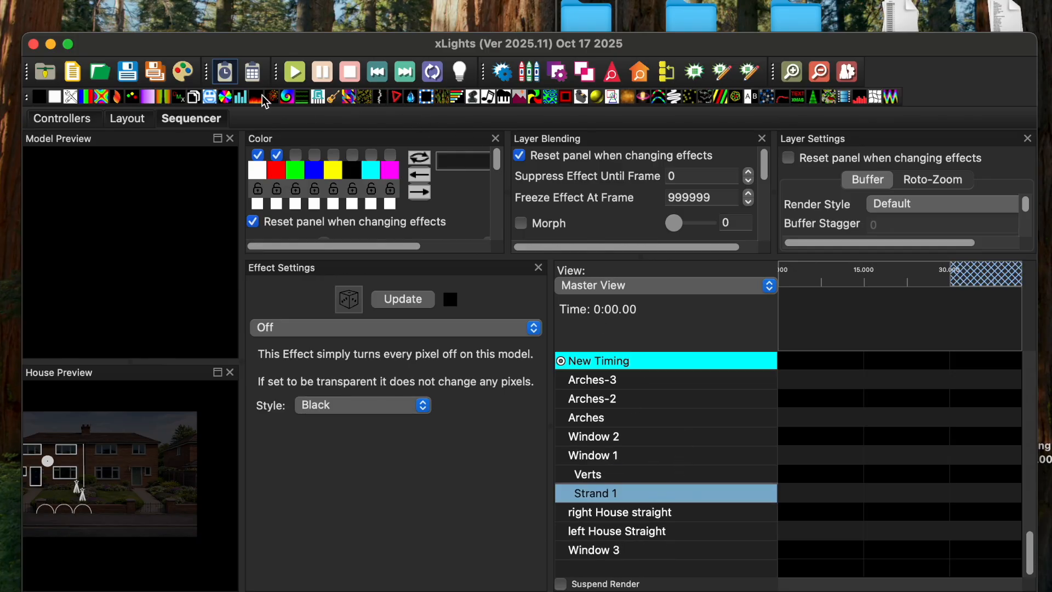
Step: Place a Single Strand effect on Window 1's Verts submodel at the start of the timeline and preview the chase
key(Up)
drag(659, 97, 784, 477)
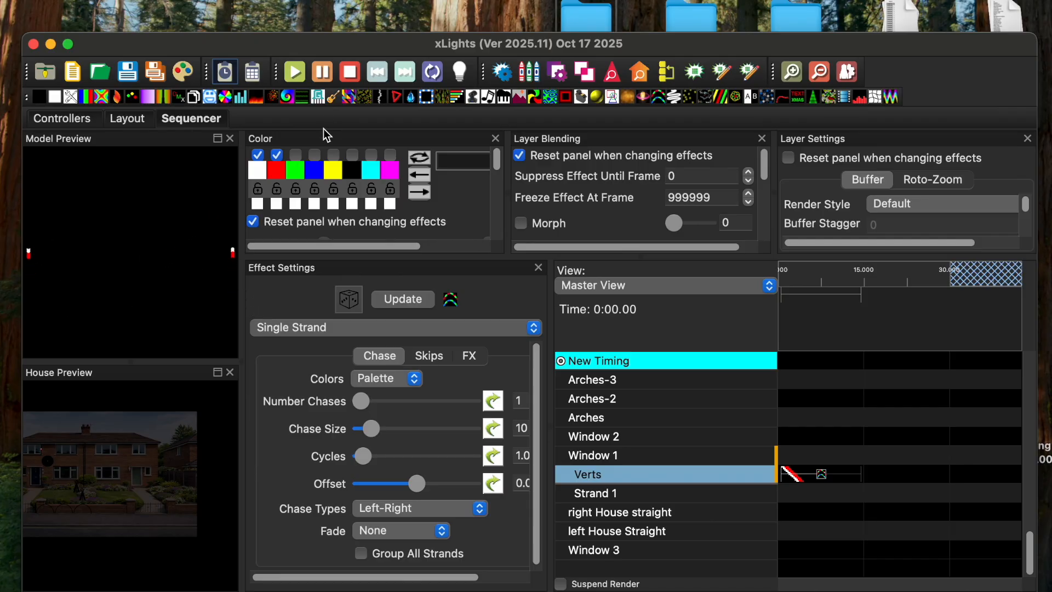
click(323, 71)
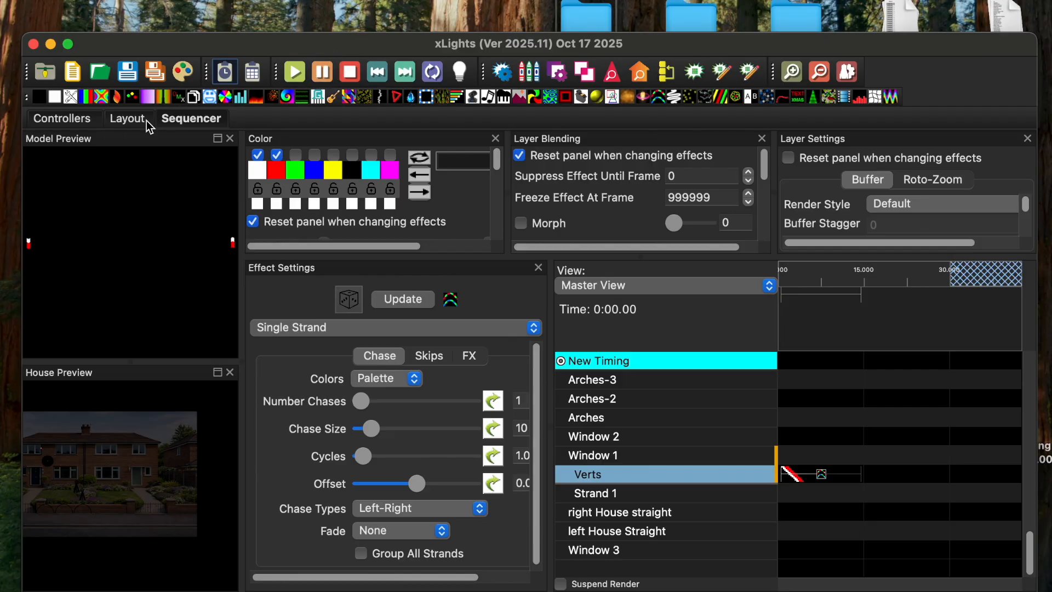
Step: Return to the layout and add a submodel named Horz to Window 1
click(143, 120)
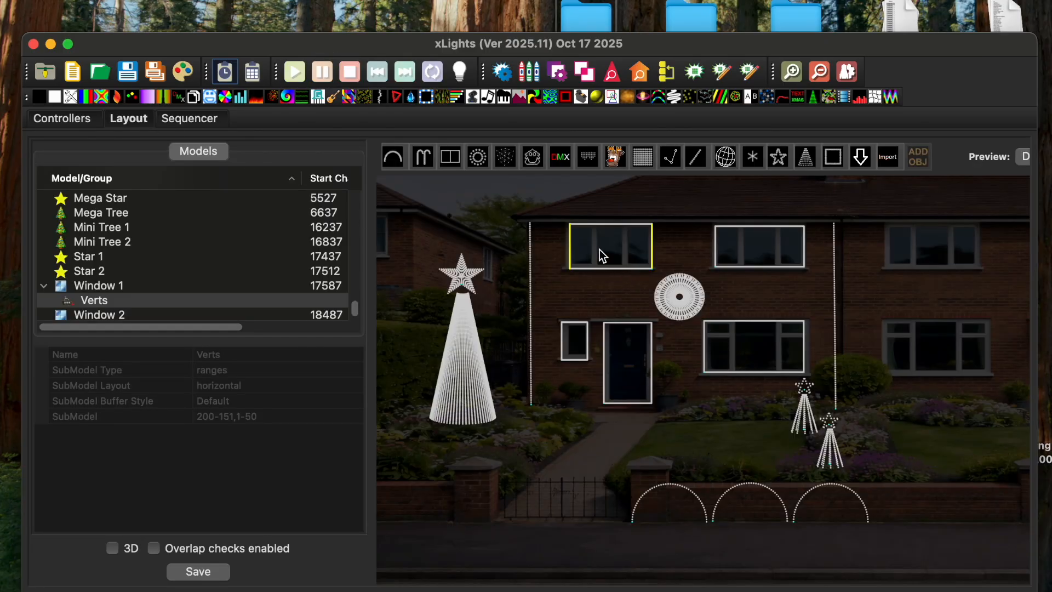
click(124, 287)
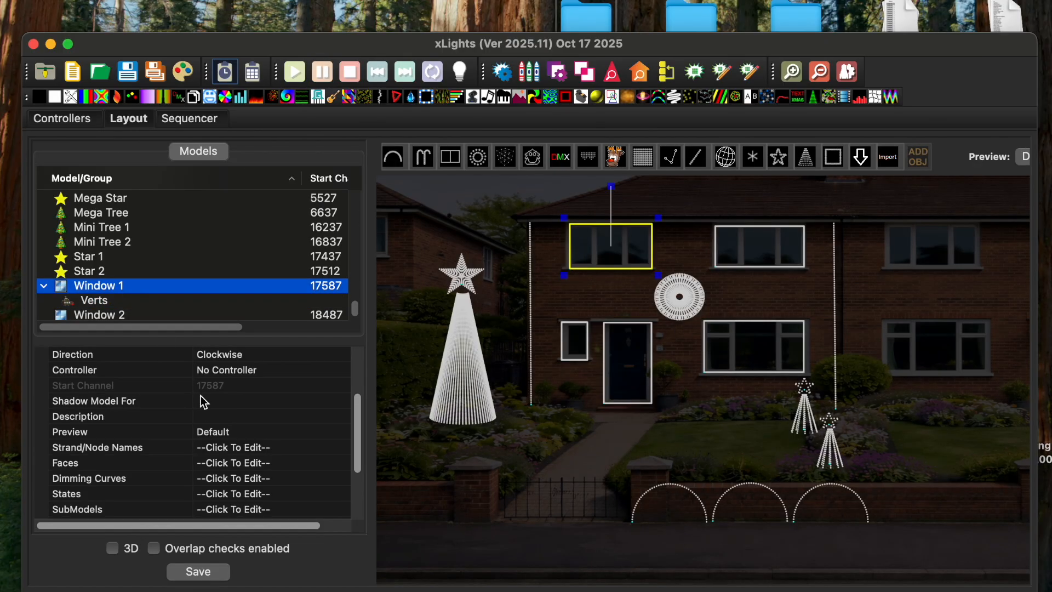
click(254, 509)
click(340, 509)
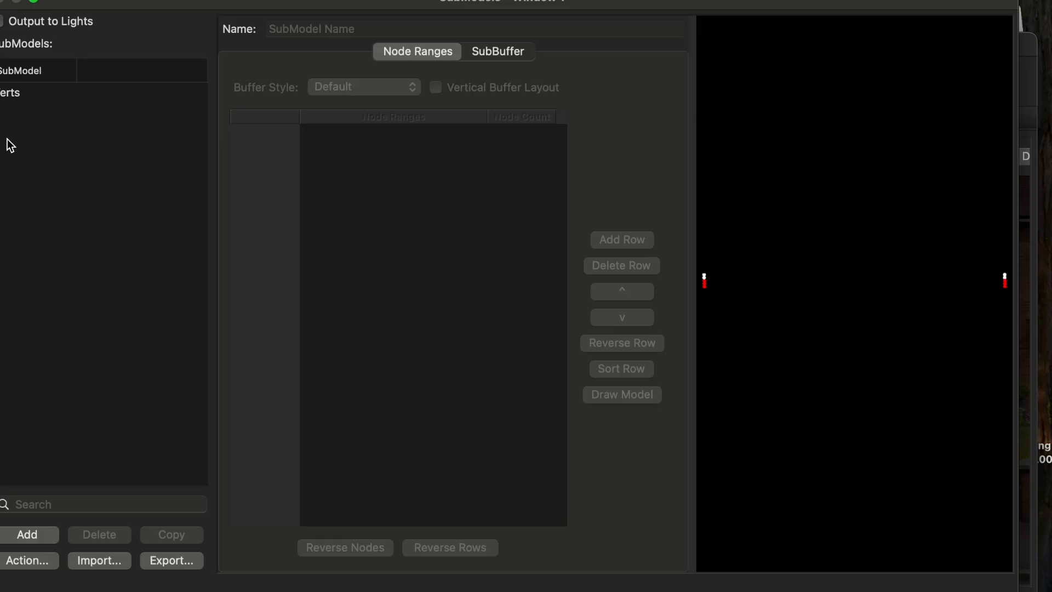
click(42, 535)
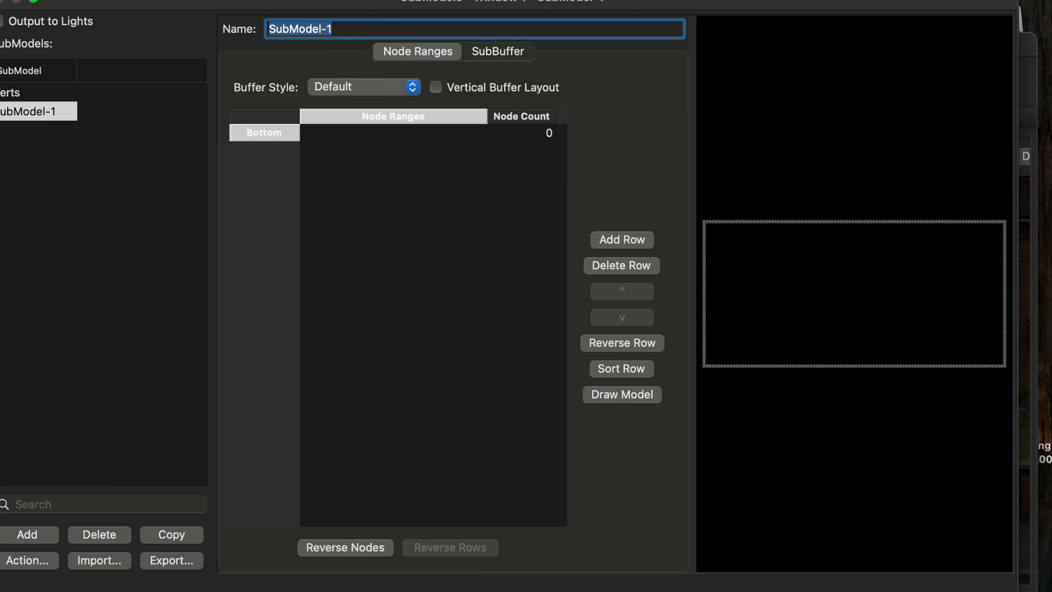
text(HOrz)
key(BackSpace)
key(BackSpace)
key(BackSpace)
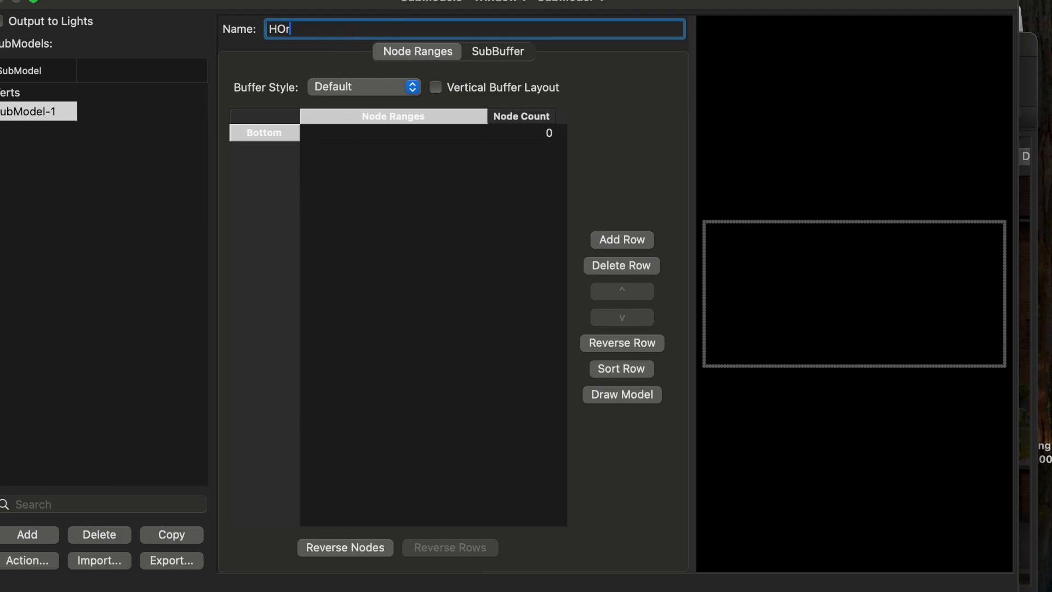
text(orz)
Step: Set the first row of Horz to the node range 51-150 for the window's top edge
click(340, 134)
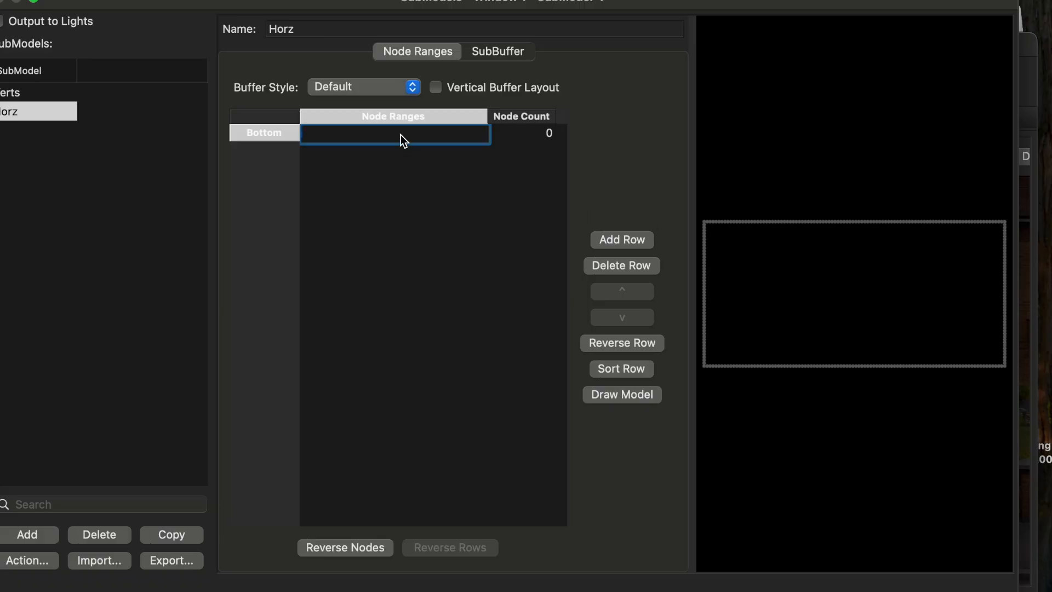
text(51-150)
key(Return)
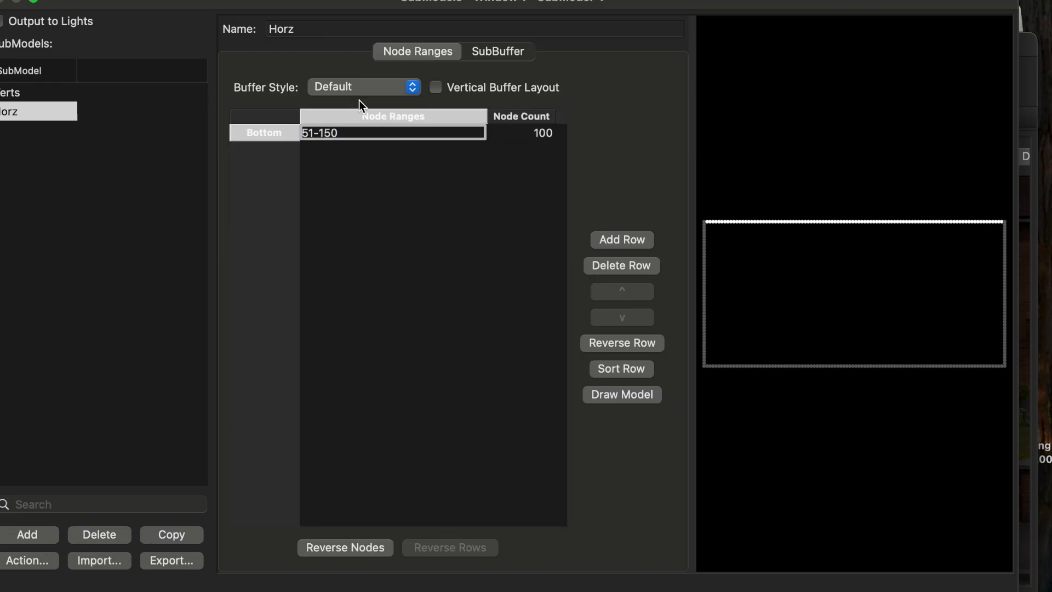
Step: Add a second row to Horz with the node range 201-300 for the window's bottom edge and accept the submodels
click(646, 240)
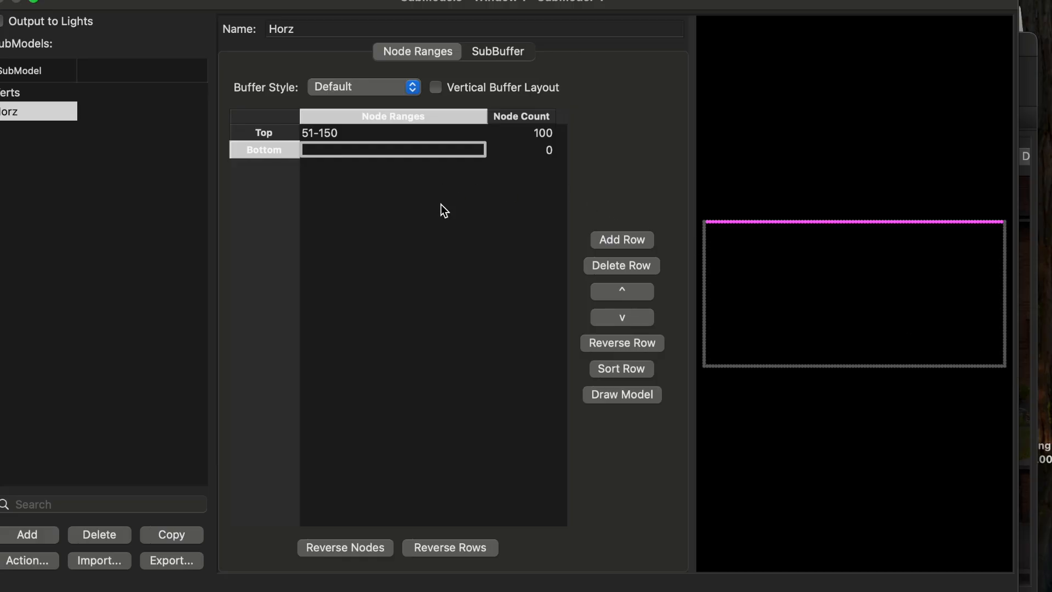
text(201-)
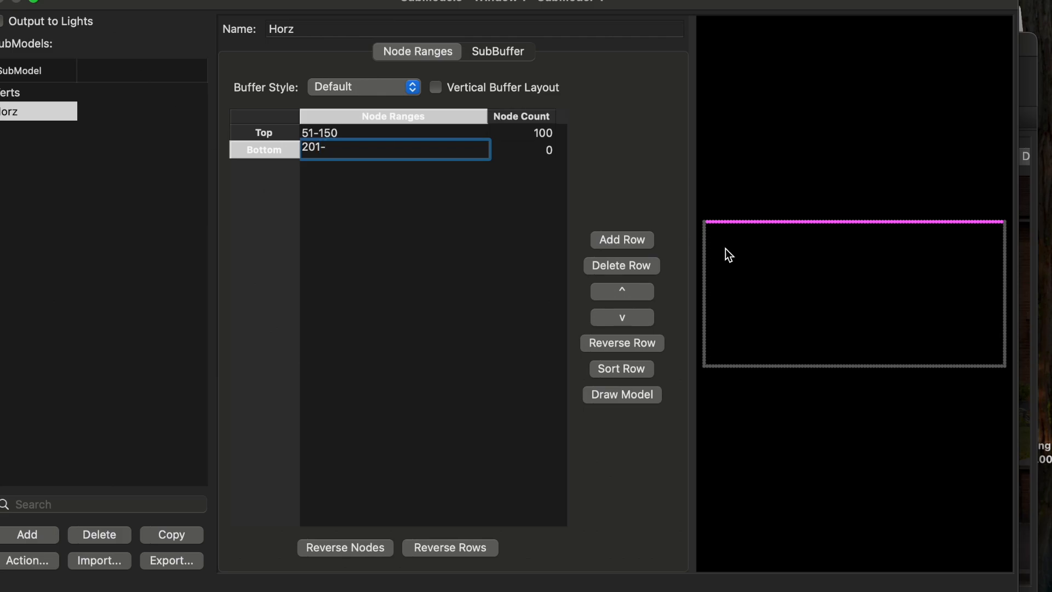
text(300)
key(Return)
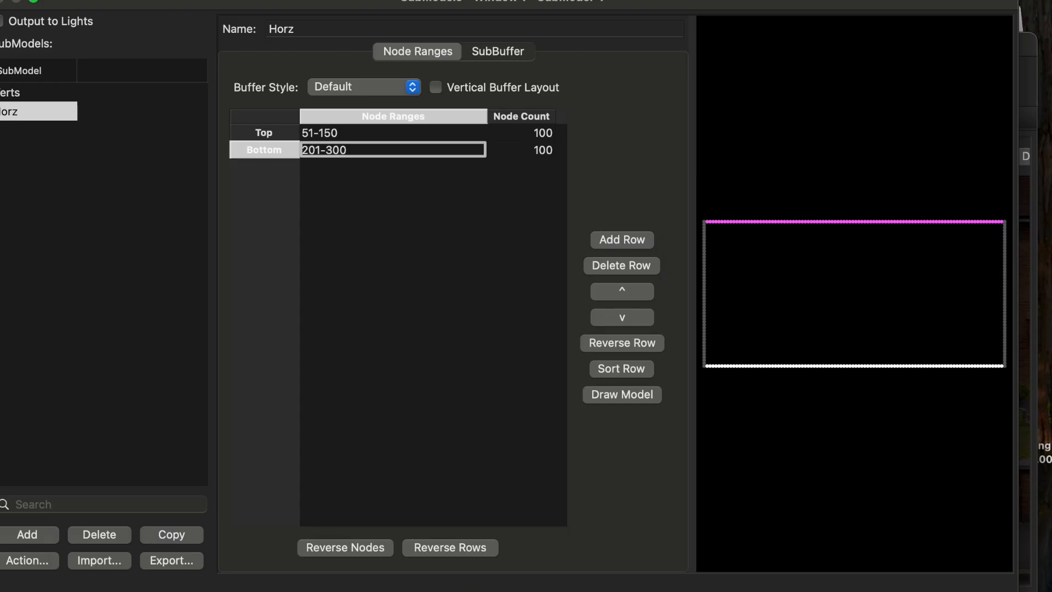
key(Return)
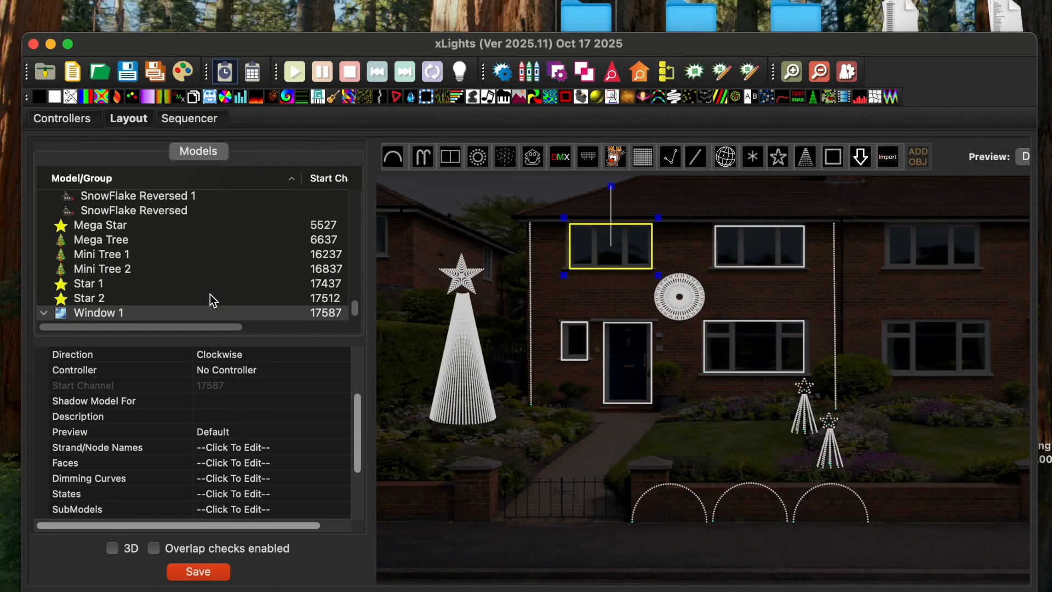
Step: Highlight Window 1's Horz submodel in the layout's model list to check its definition
scroll(137, 297, down, 1)
scroll(99, 288, down, 1)
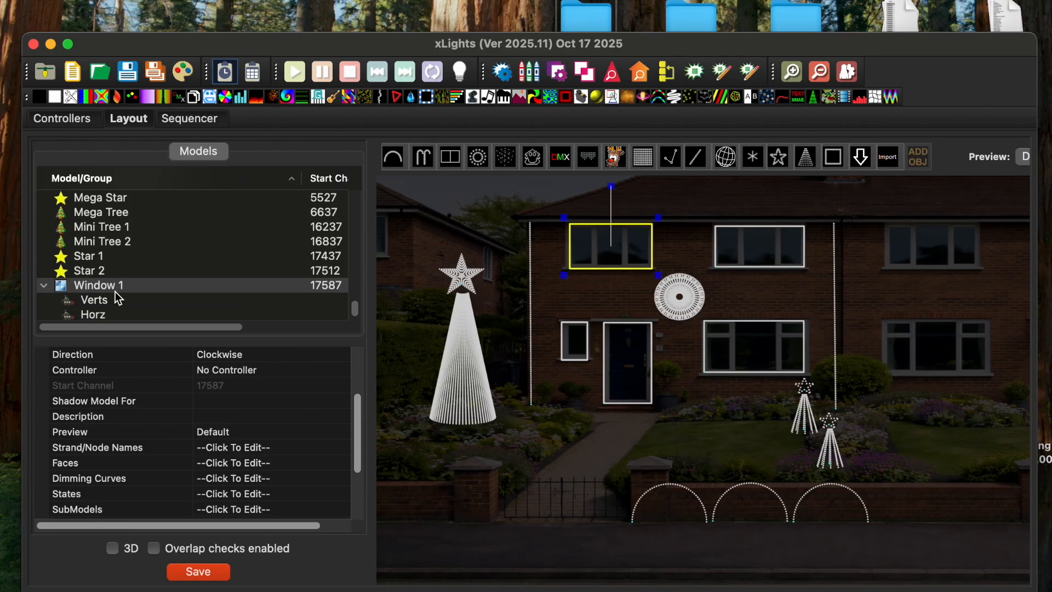
click(105, 314)
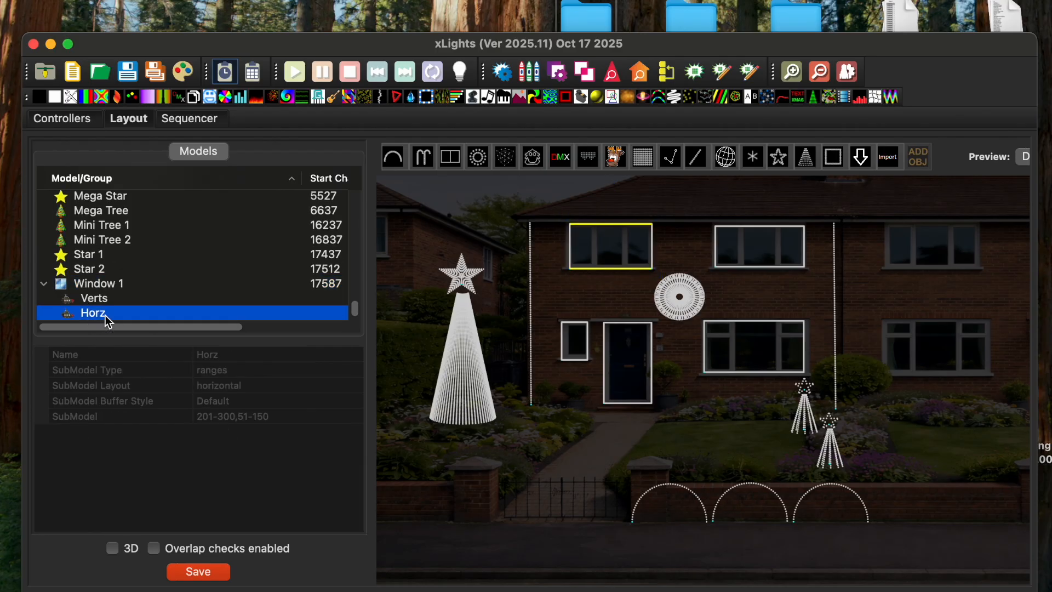
scroll(231, 250, down, 5)
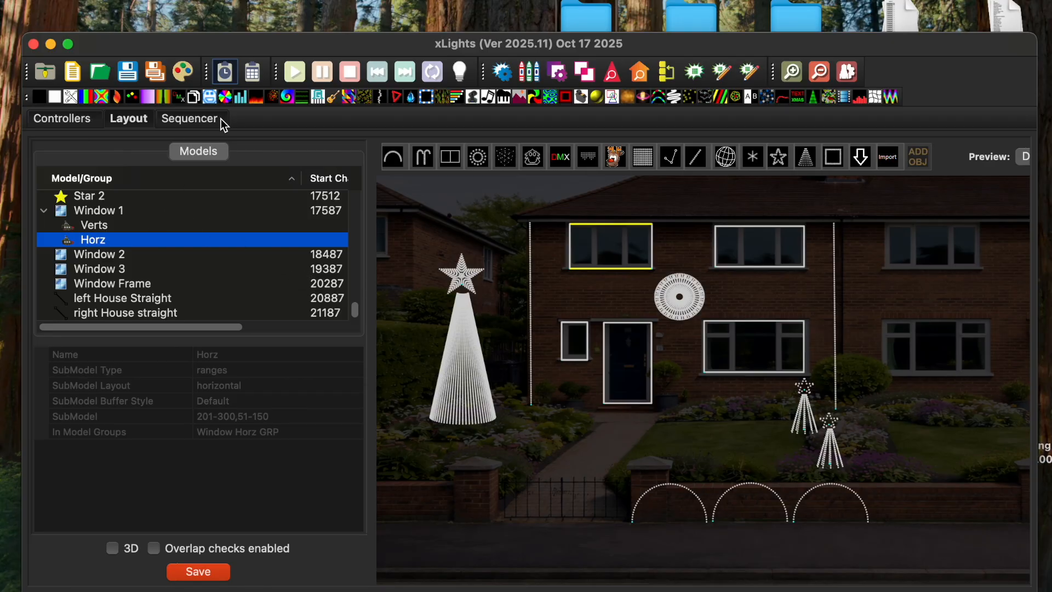
Step: Move the Single Strand effect from Verts to the Horz row in the sequencer and preview the chase direction
click(198, 120)
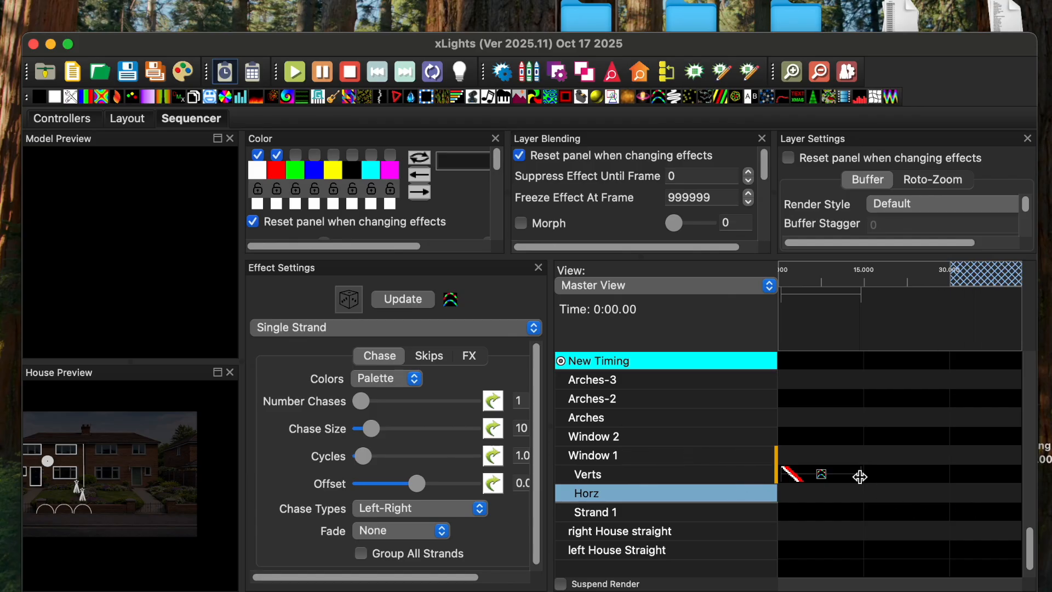
click(822, 479)
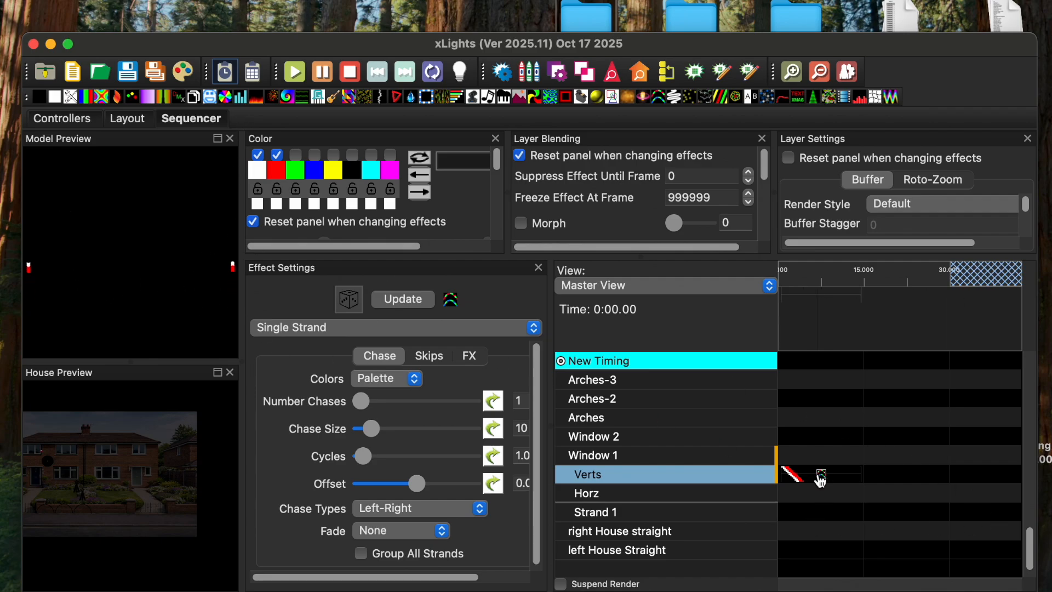
key(Down)
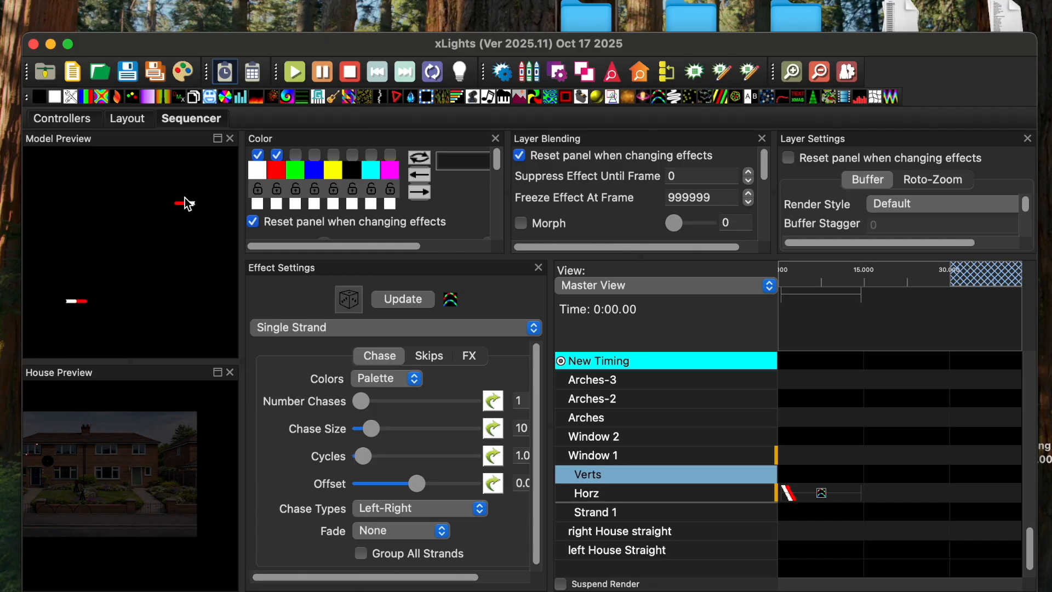
click(349, 72)
Step: Return to the layout and reopen Window 1's submodel definitions with Horz selected
click(129, 118)
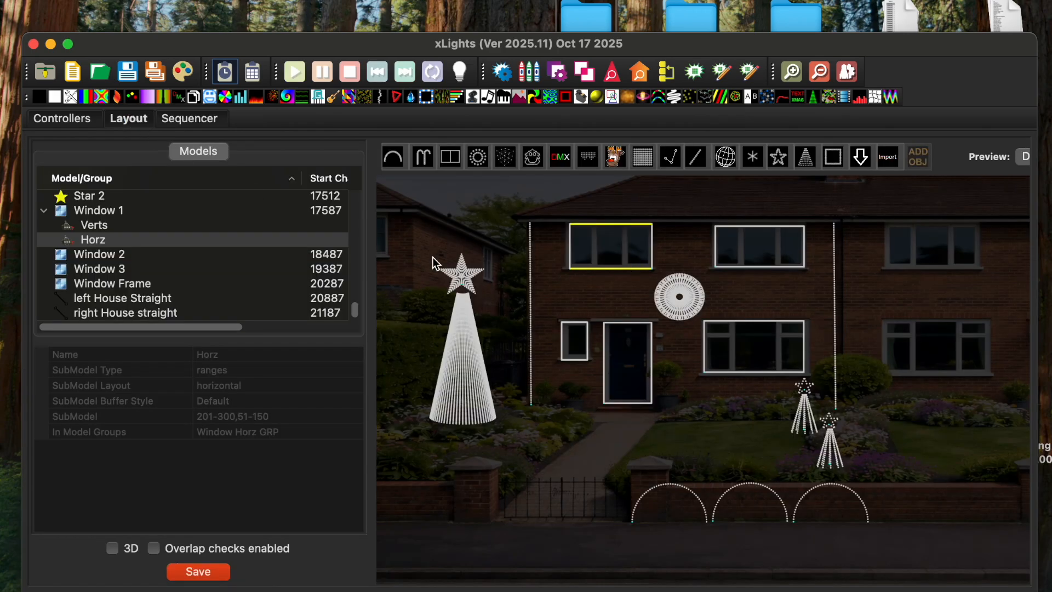
click(121, 214)
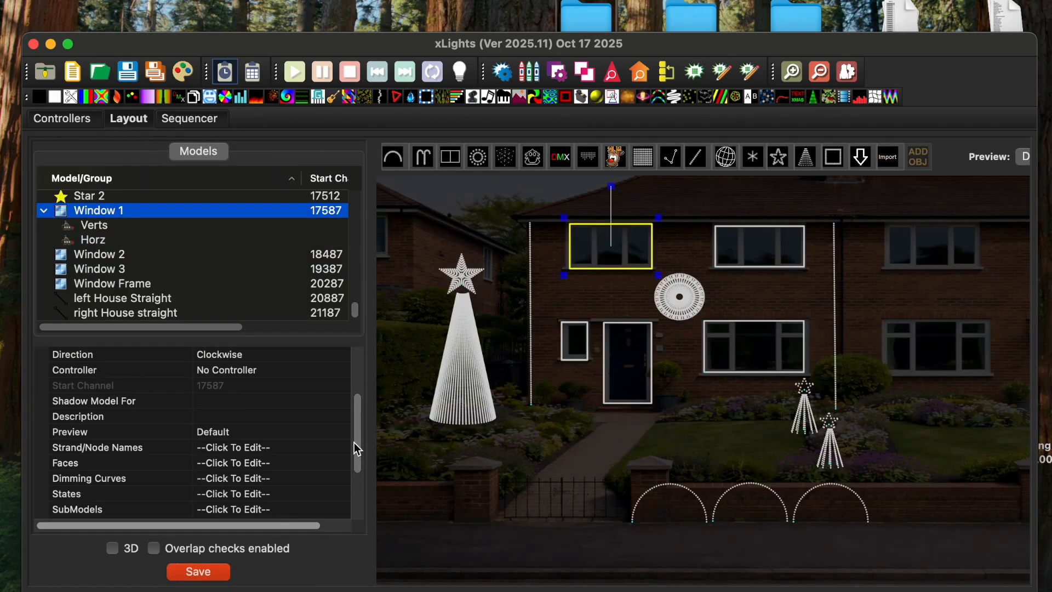
drag(359, 420, 352, 429)
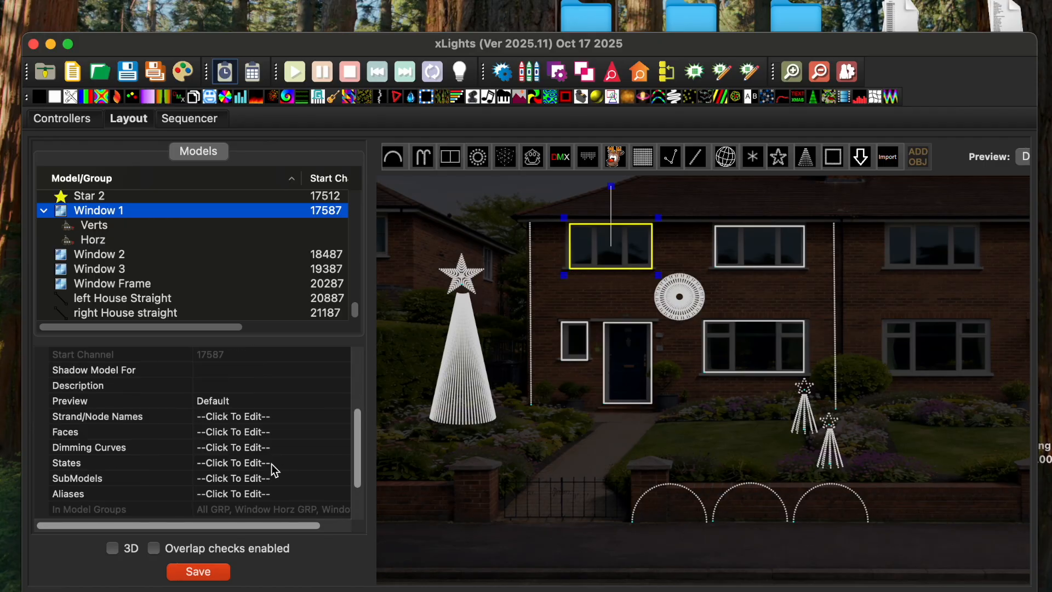
click(276, 480)
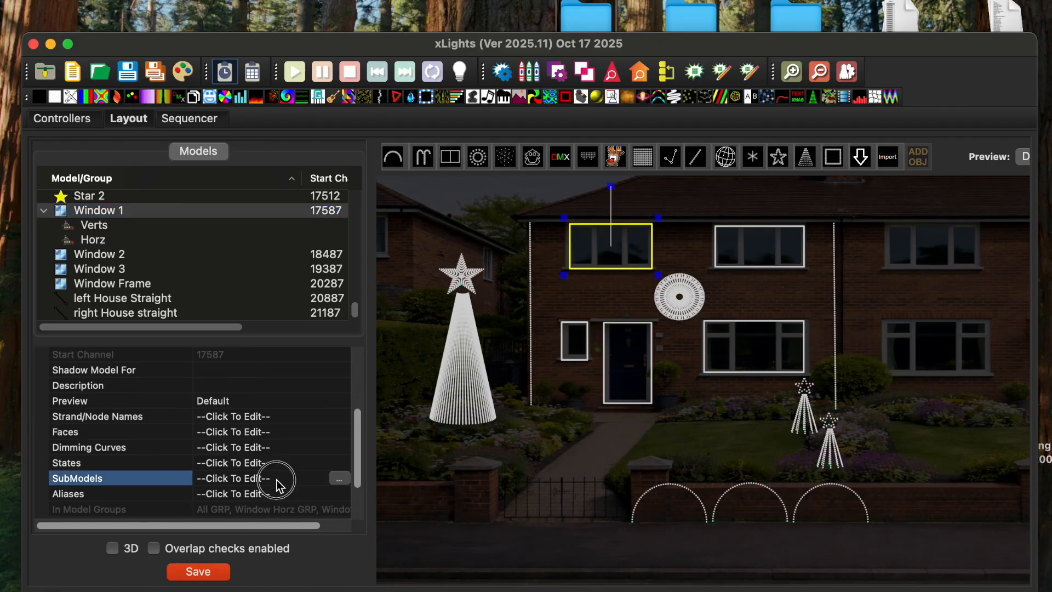
click(345, 477)
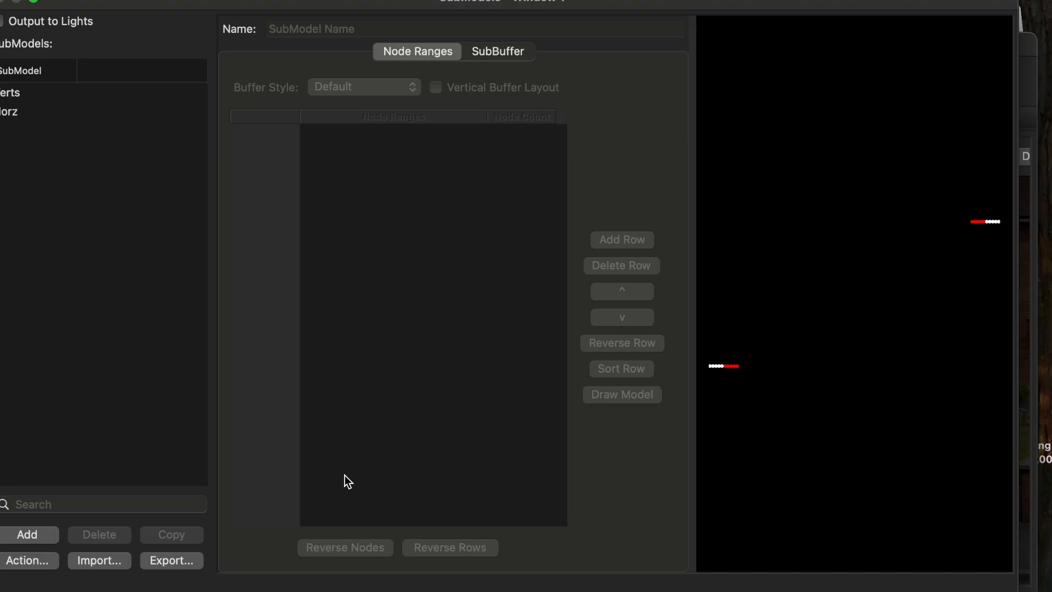
click(21, 114)
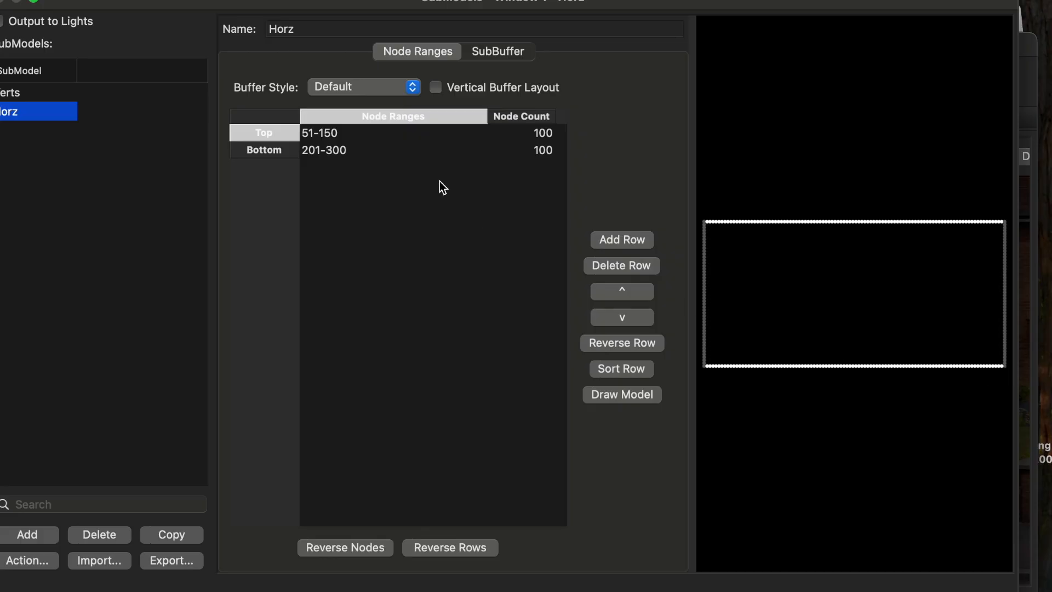
Step: Change the node range of Horz's Bottom row to 300-251 so its nodes run in descending order
click(358, 151)
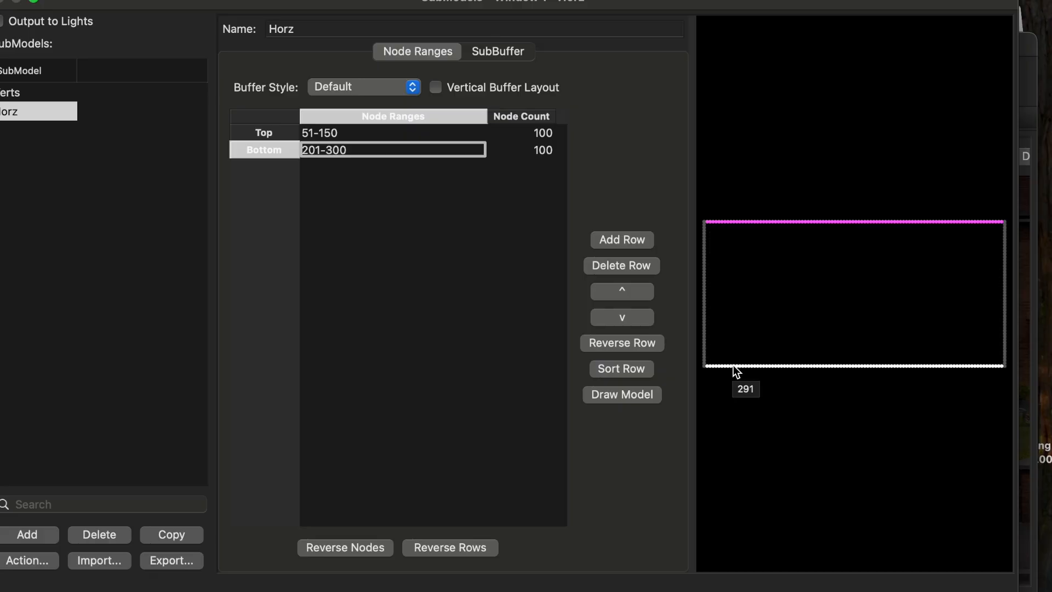
click(329, 153)
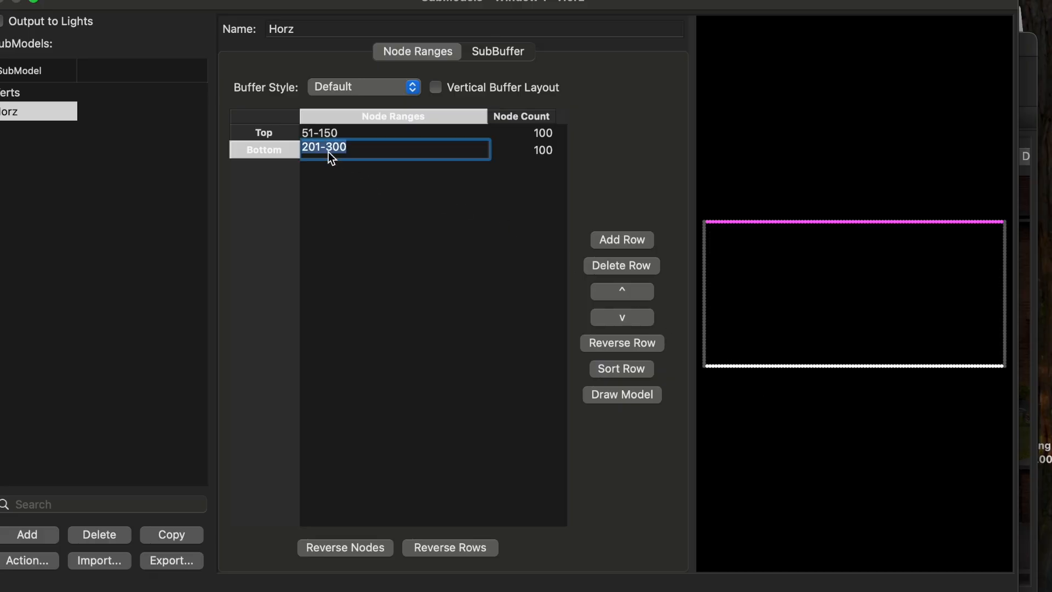
key(BackSpace)
key(BackSpace)
key(BackSpace)
key(BackSpace)
key(Right)
key(Right)
key(Right)
text(-251)
key(Return)
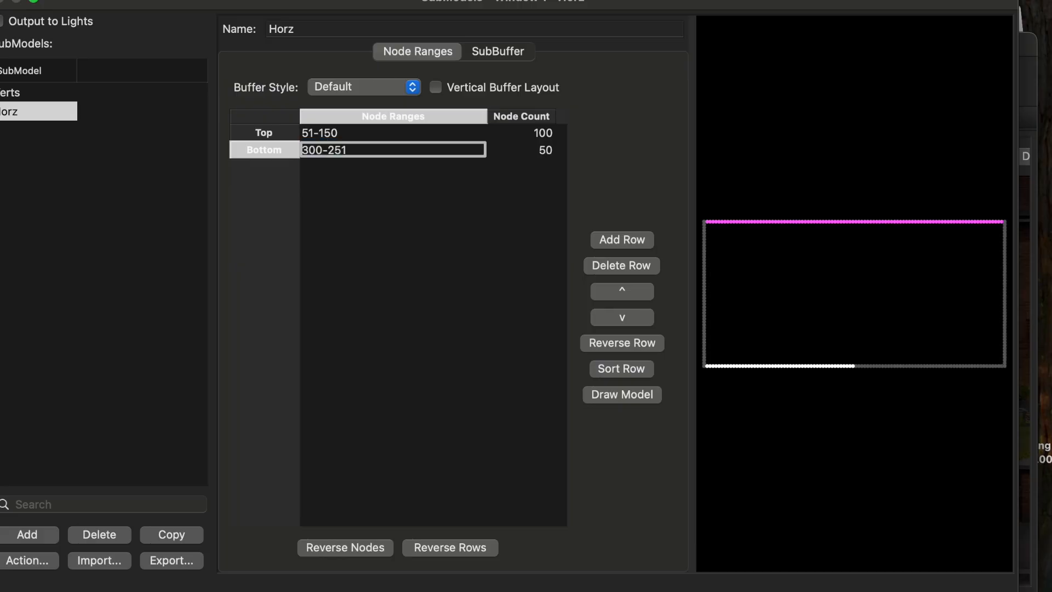
Step: Correct the end of the Bottom row's range so it spans 300-201, and accept the submodel changes
click(370, 150)
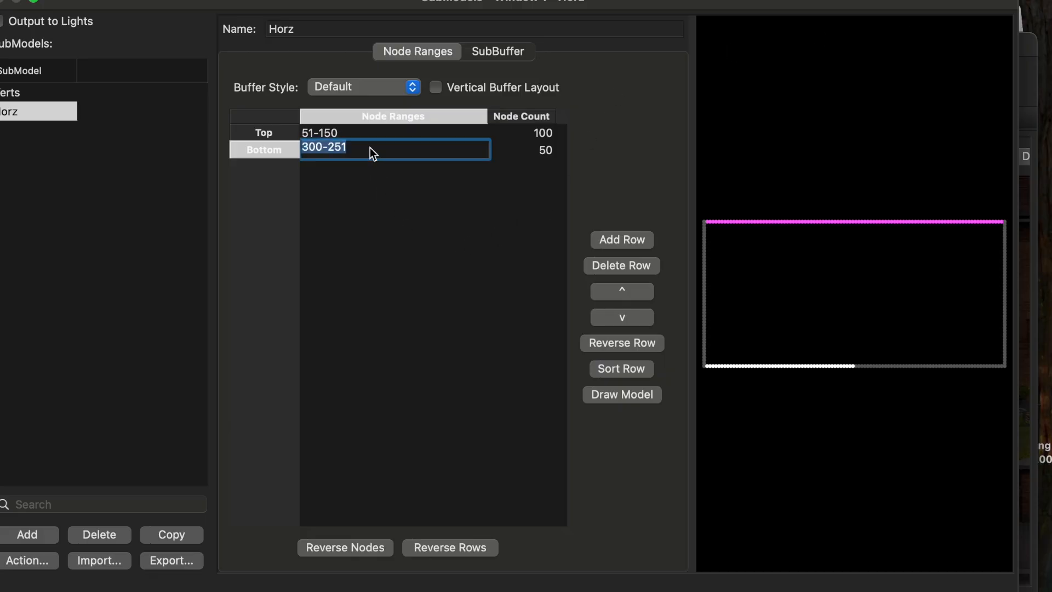
click(369, 147)
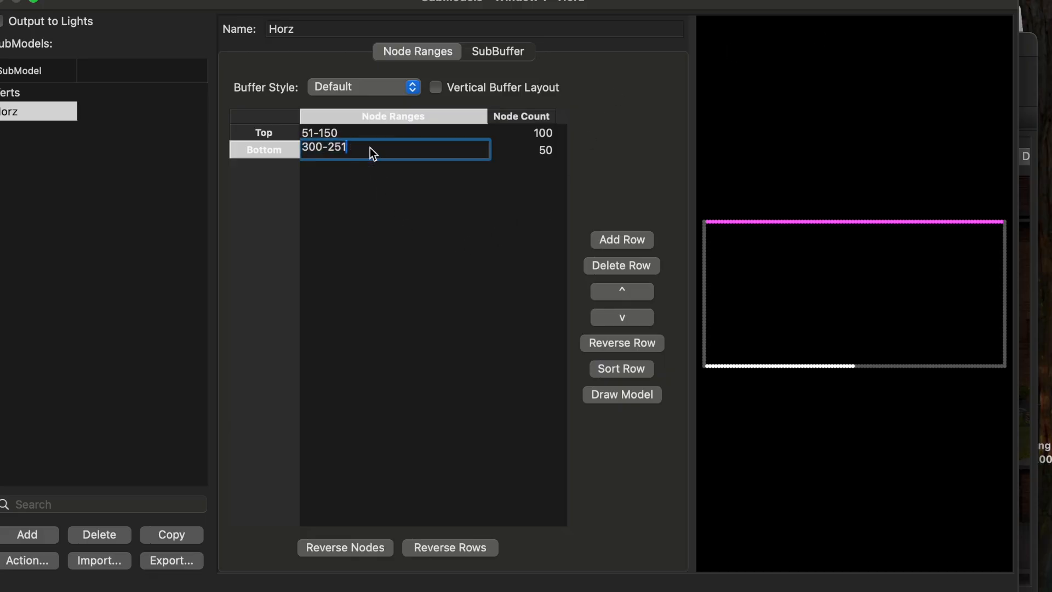
key(BackSpace)
key(BackSpace)
text(01)
key(Return)
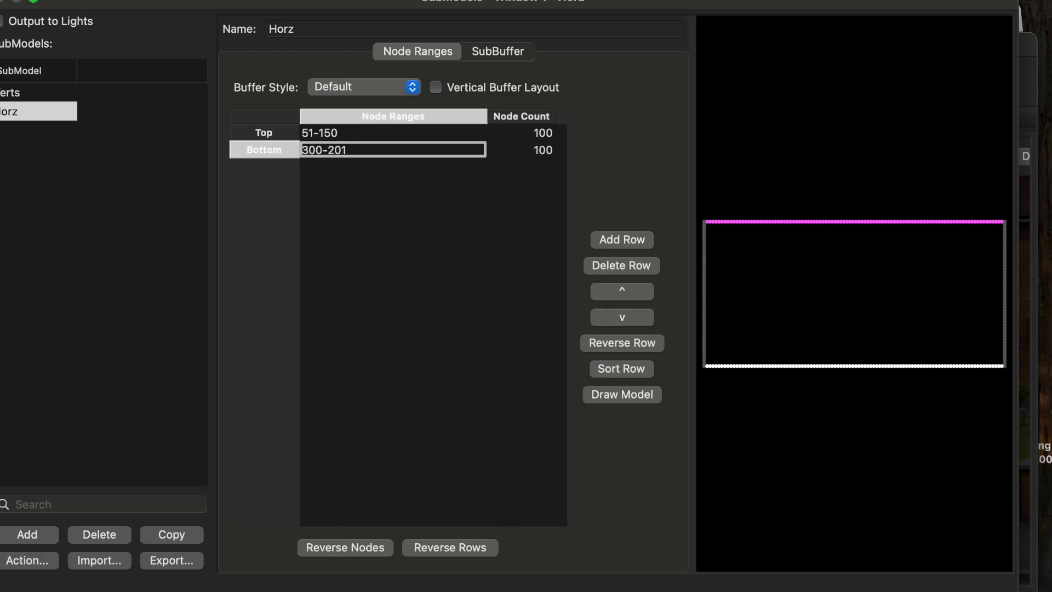
key(Return)
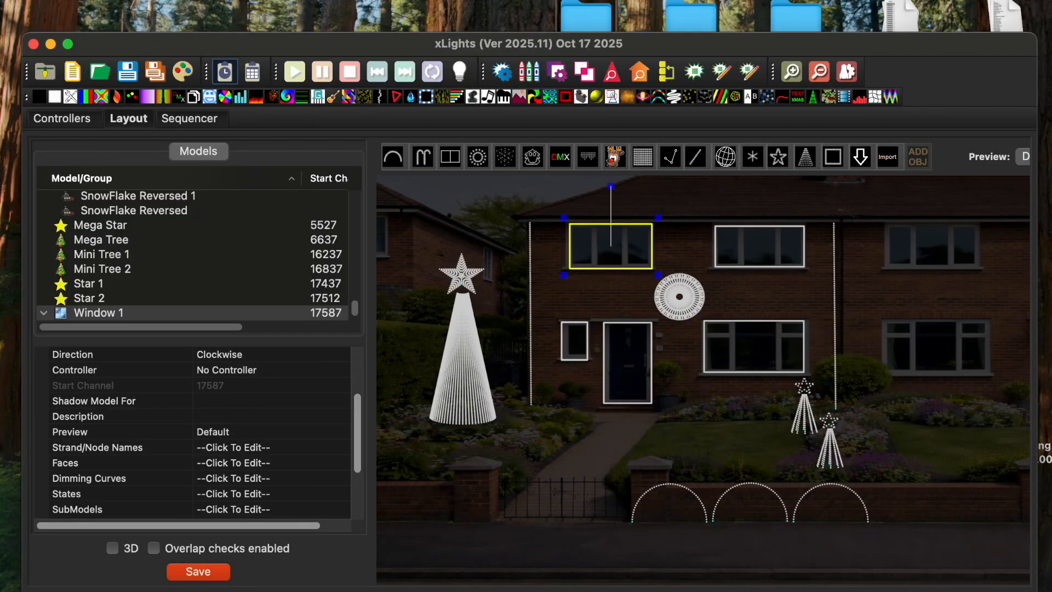
Step: Preview the Single Strand effect on Window 1's Horz row in the sequencer and stop playback
click(202, 118)
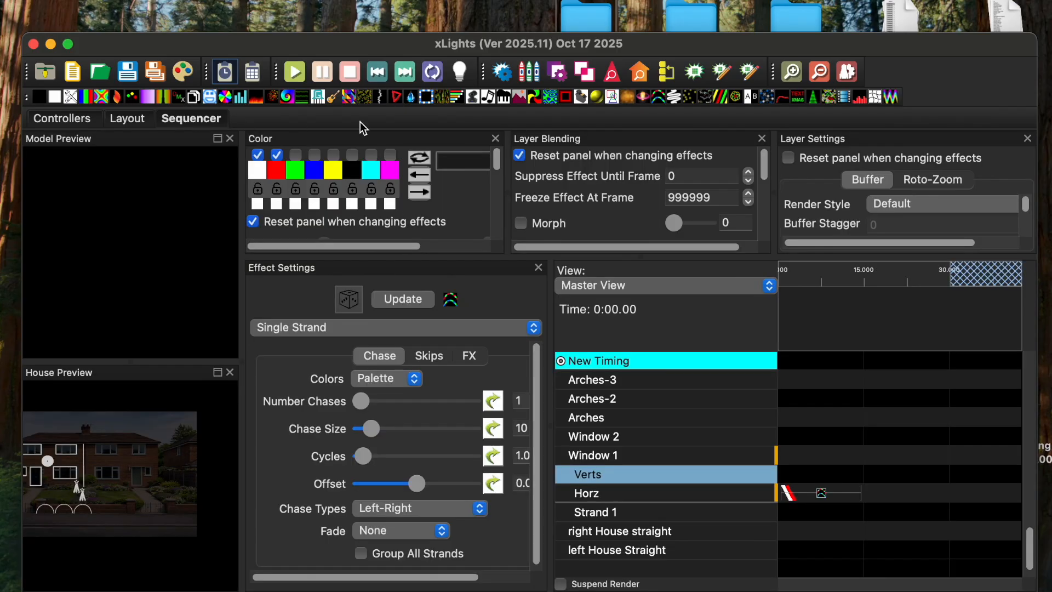
click(821, 495)
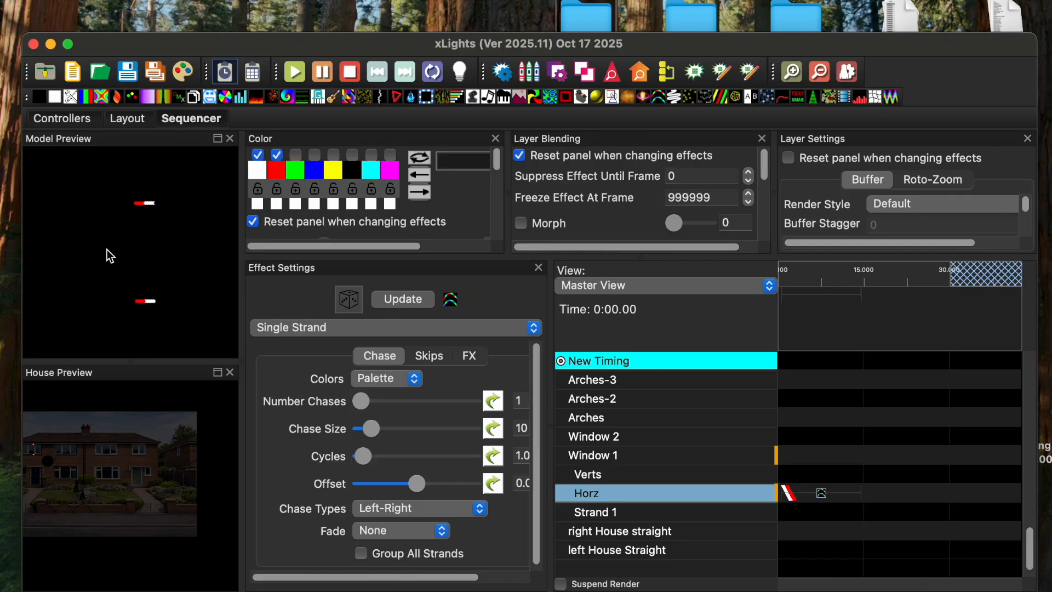
click(350, 71)
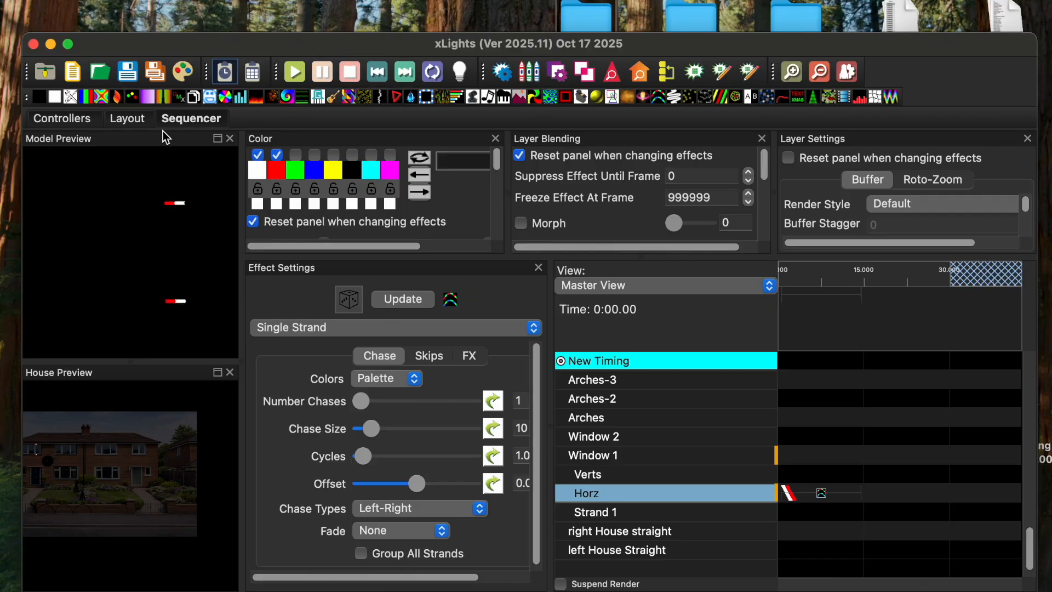
Step: Return to the layout and create a group named Window Verts GRP from Window 1's Verts submodel
click(131, 124)
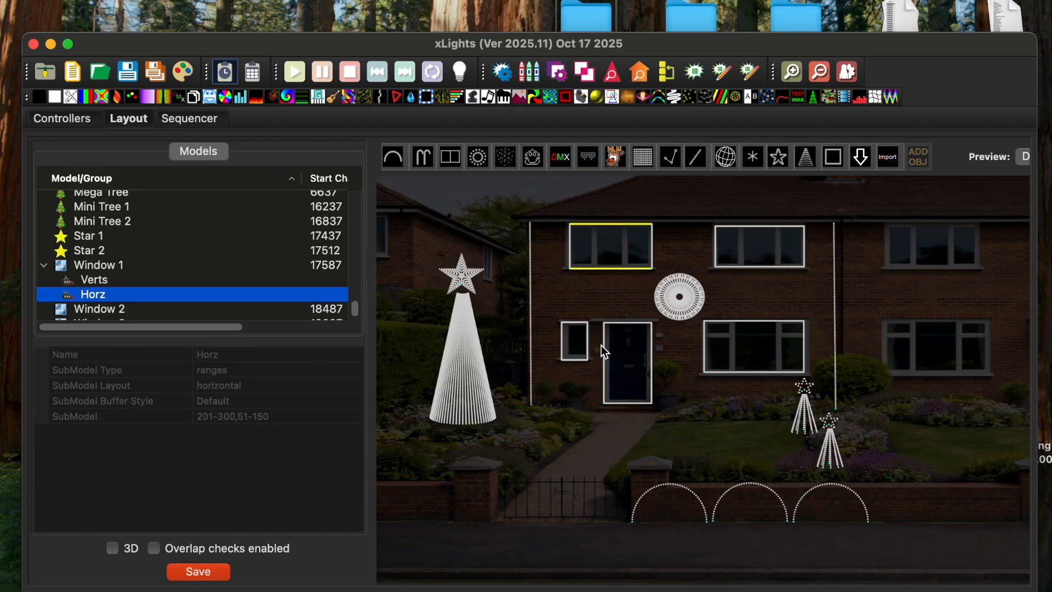
click(107, 281)
right_click(109, 281)
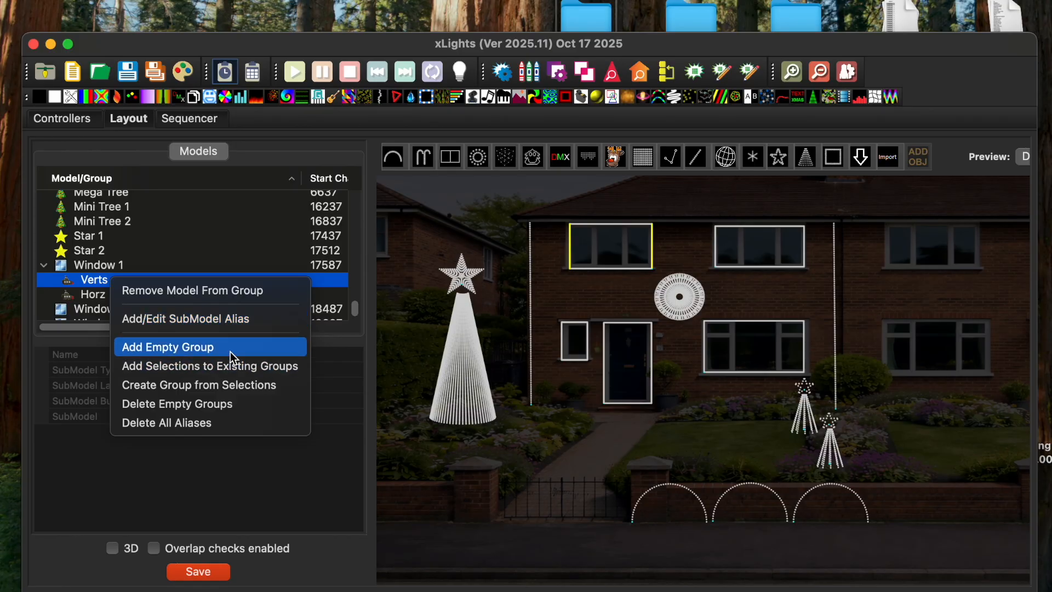
click(239, 386)
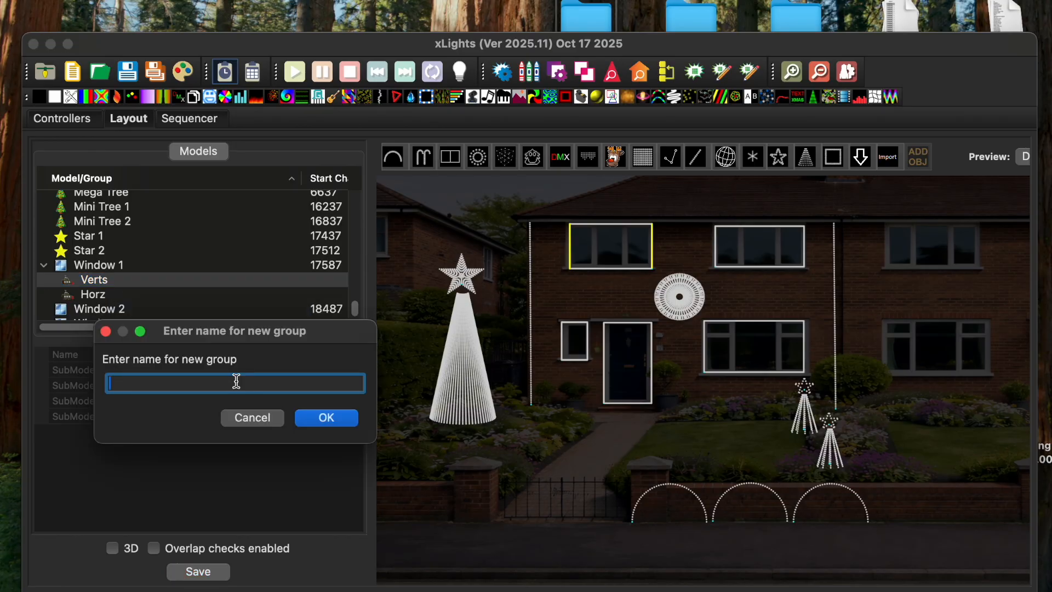
text(Window Verts GRP)
key(Return)
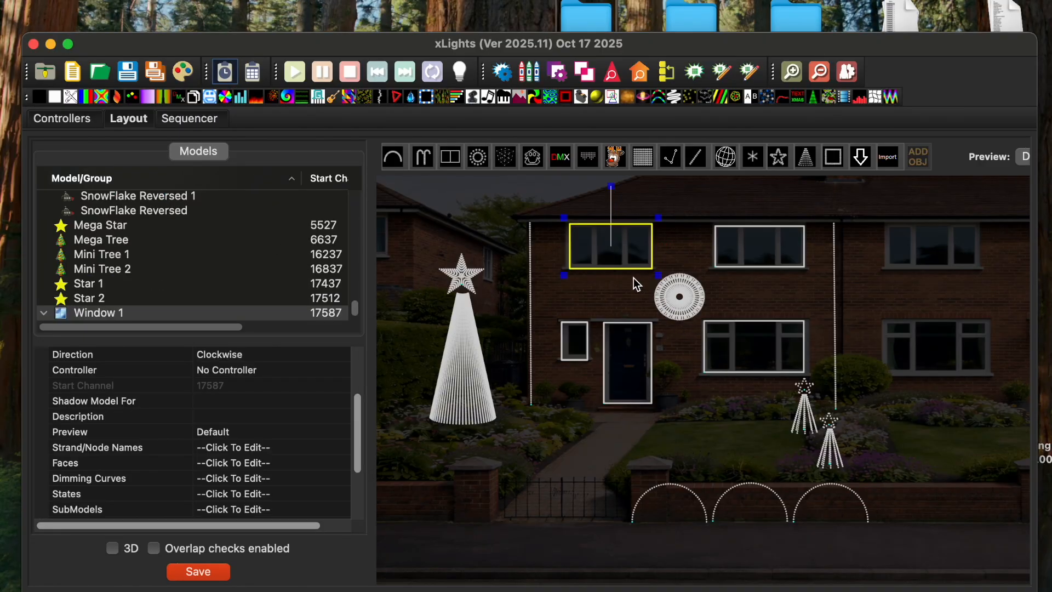
Step: Create a group named Window Horz GRP from Window 1's Horz submodel
scroll(110, 265, down, 3)
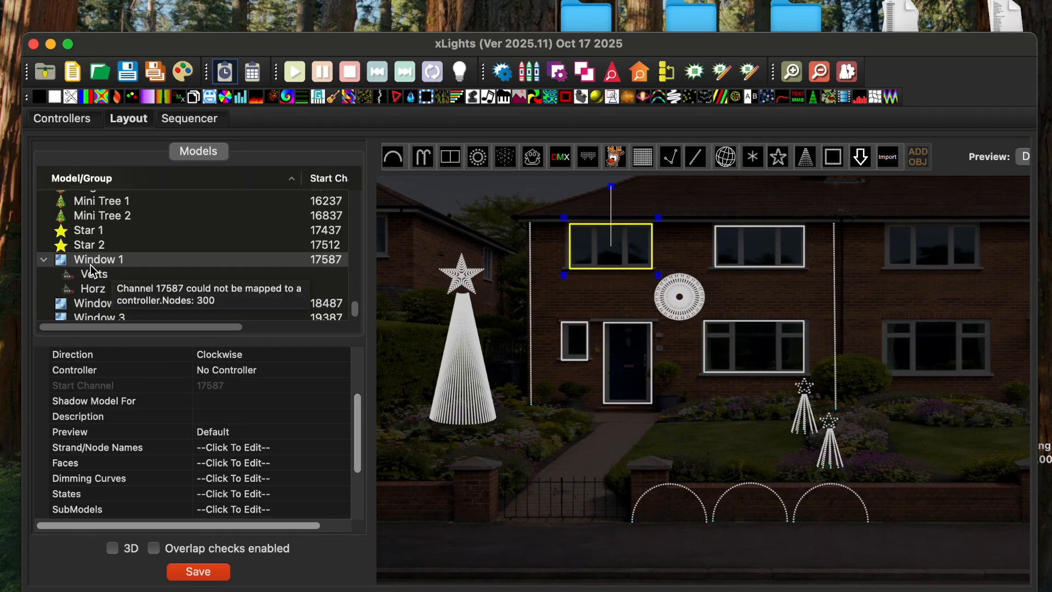
right_click(98, 293)
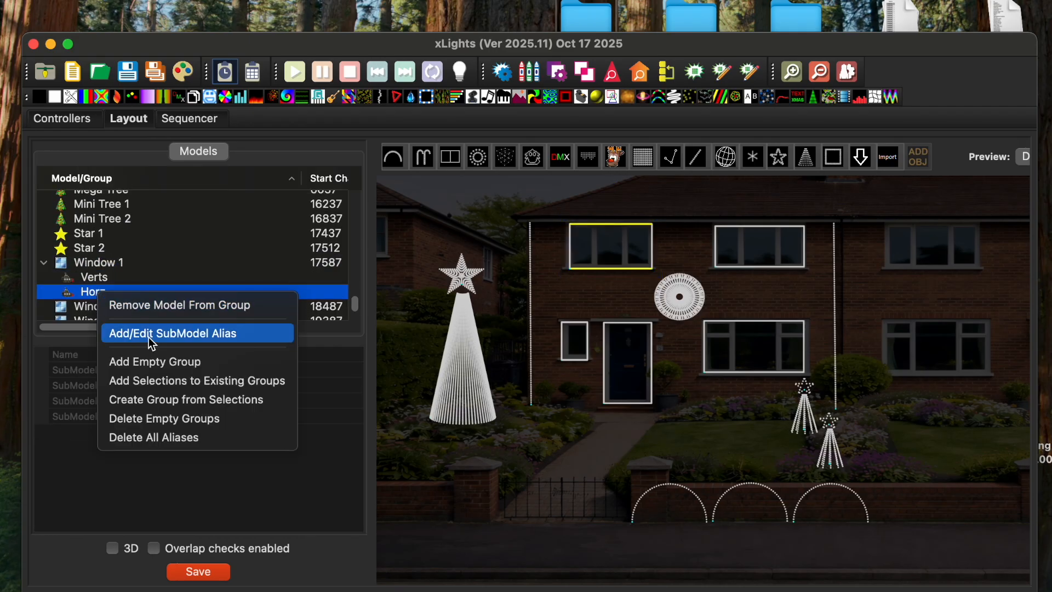
click(202, 402)
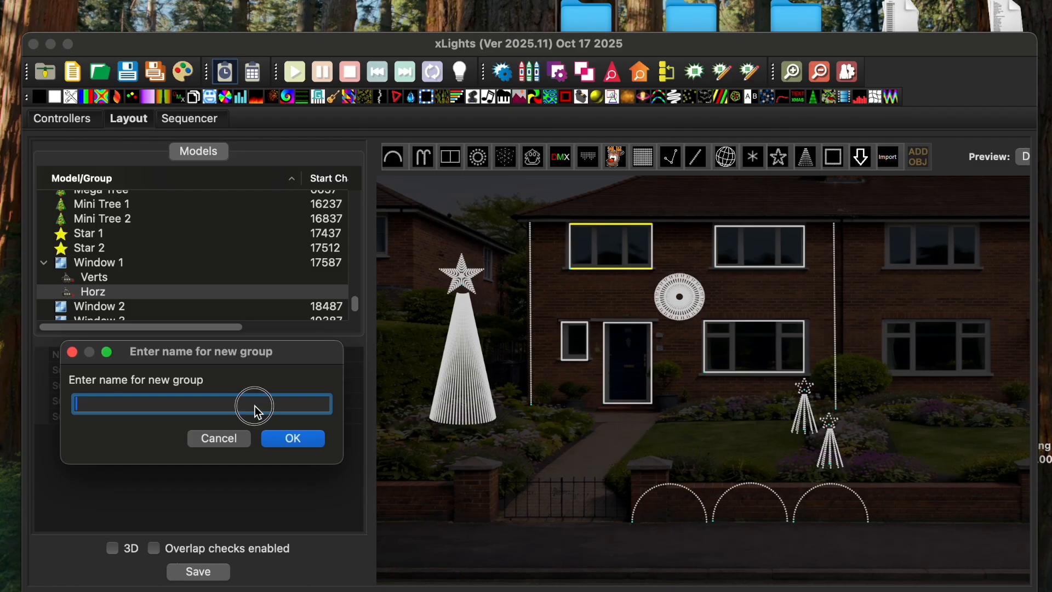
text(Window Horz GRP)
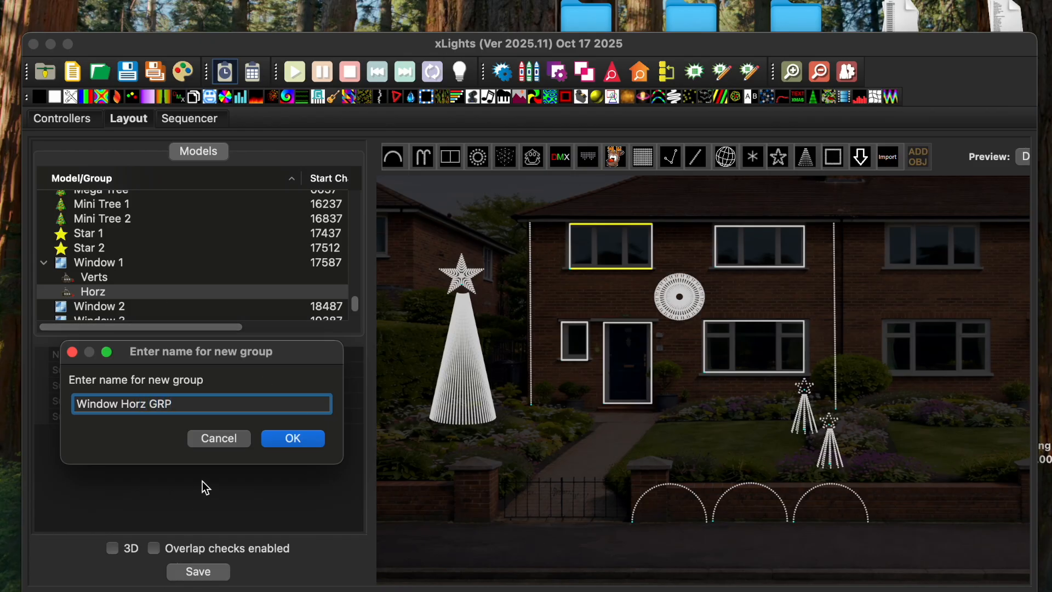
click(321, 436)
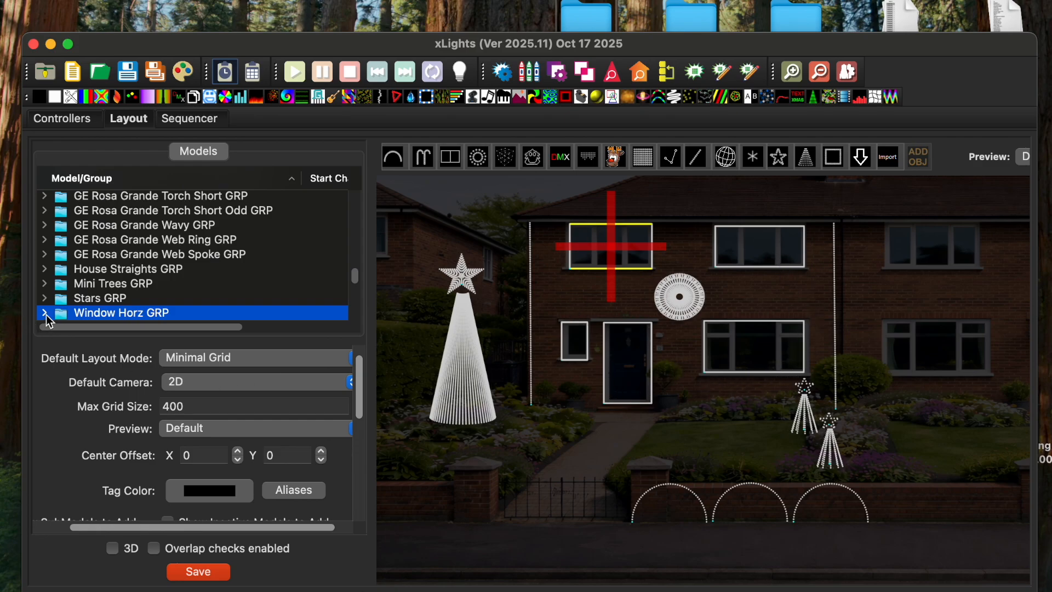
Step: Expand the Window Horz GRP and Window Verts GRP groups to check their members, and save the layout
scroll(159, 274, down, 5)
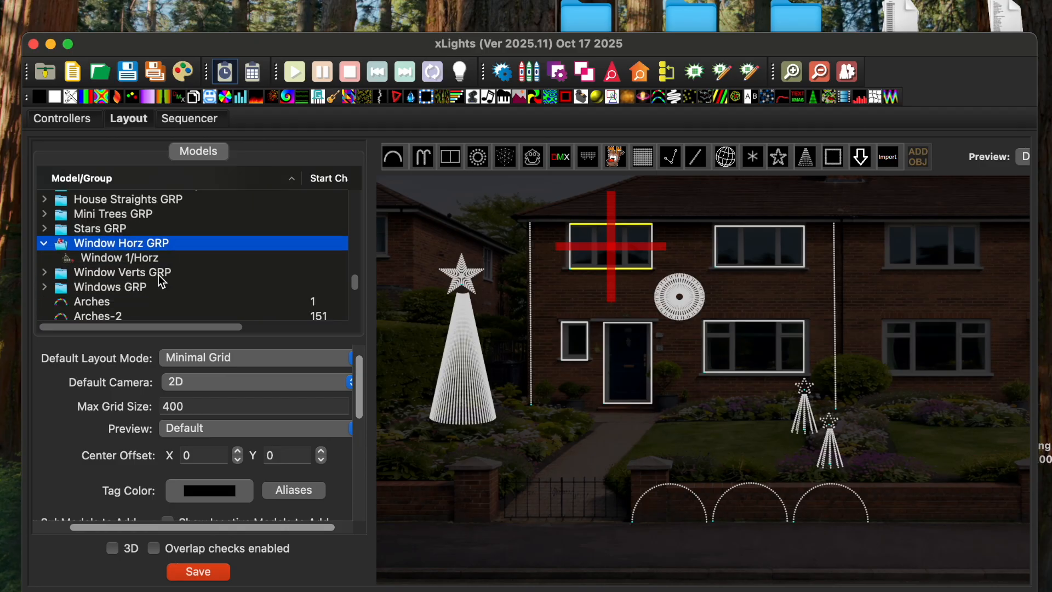
click(44, 273)
scroll(235, 279, down, 3)
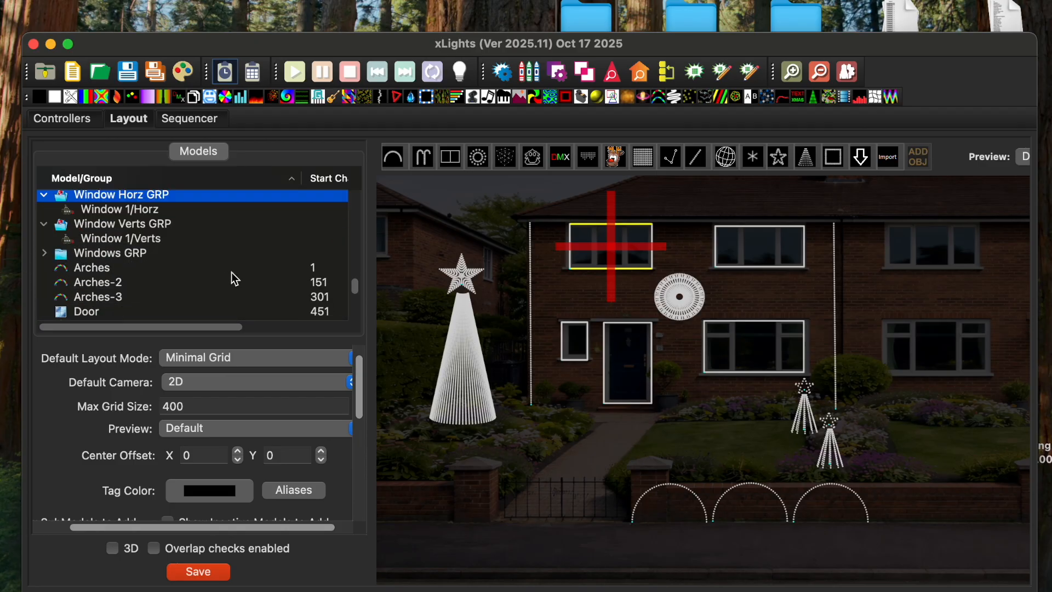
click(200, 574)
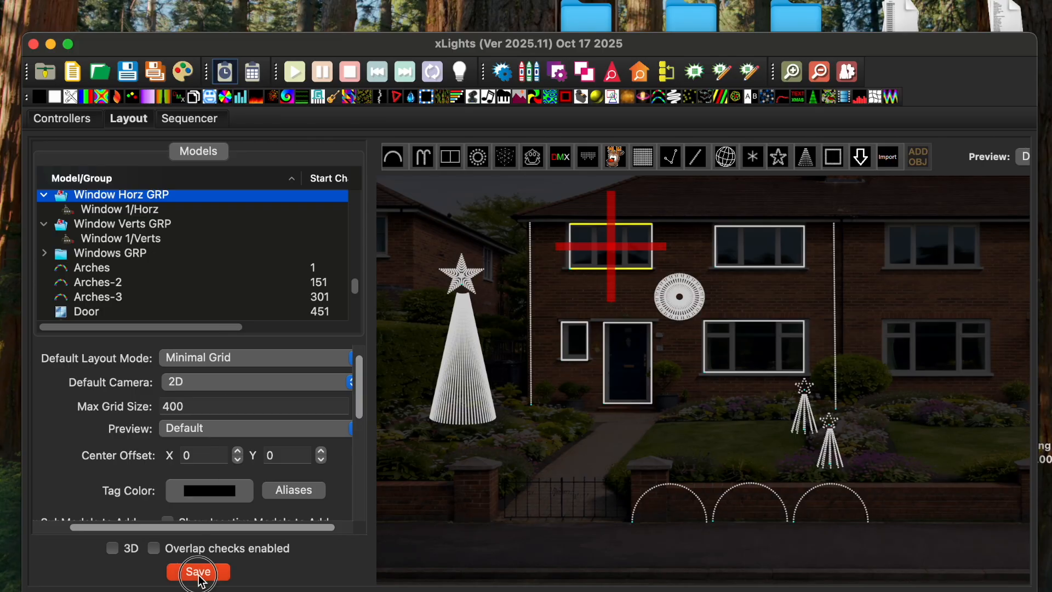